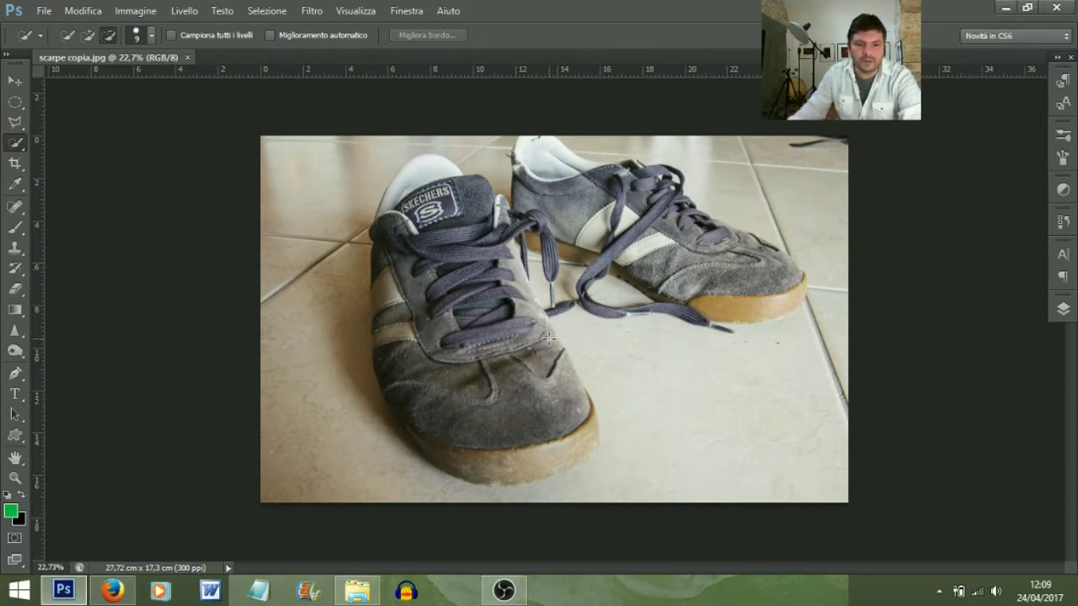
Select the front shoe with the Quick Selection tool, from its heel lining over the laces to the toe.
right_click(17, 148)
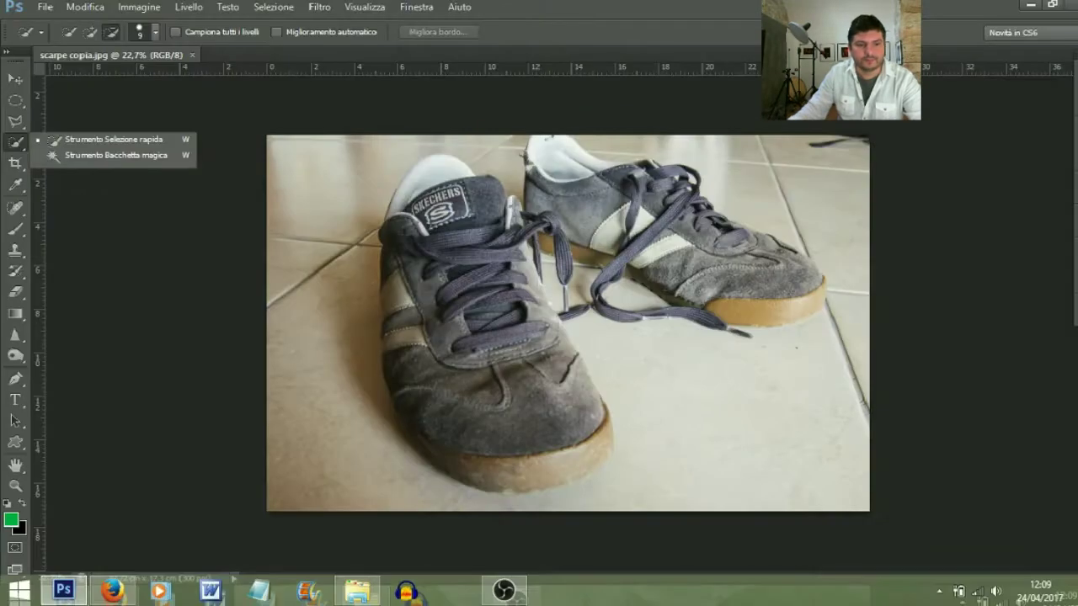
left_click(70, 139)
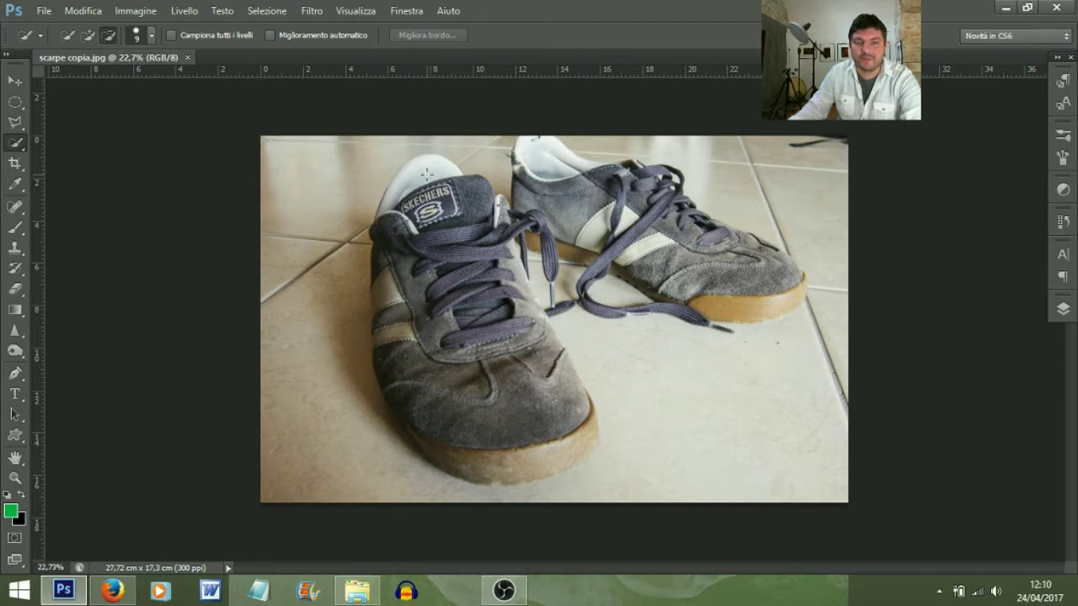
mouse_move(428, 173)
left_mouse_down()
mouse_move(423, 210)
mouse_move(442, 263)
mouse_move(449, 408)
mouse_move(465, 438)
mouse_move(499, 454)
mouse_move(474, 441)
left_mouse_up()
mouse_move(424, 364)
left_mouse_down()
mouse_move(397, 304)
mouse_move(426, 301)
left_mouse_up()
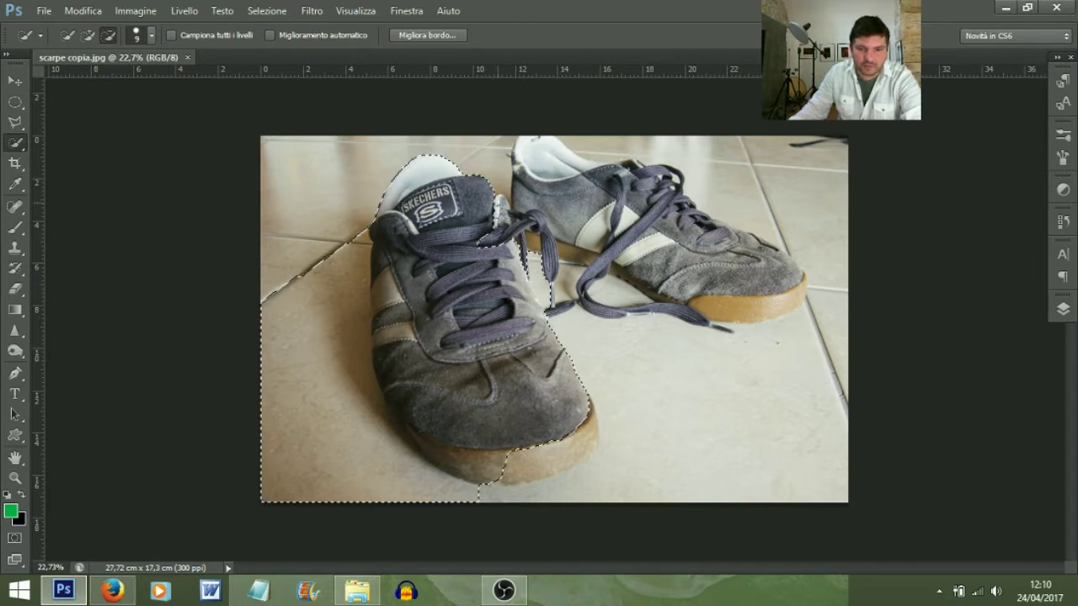
Add the front shoe's toe sole to the selection and subtract the floor area beside the shoe.
left_click(505, 242, "alt")
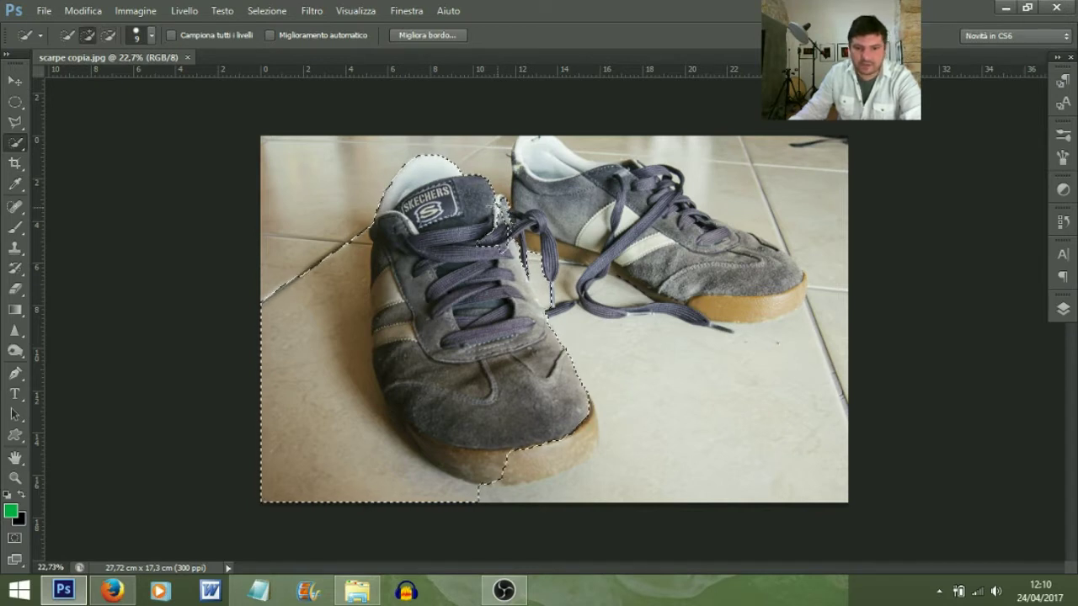
left_click_drag(503, 462, 556, 477)
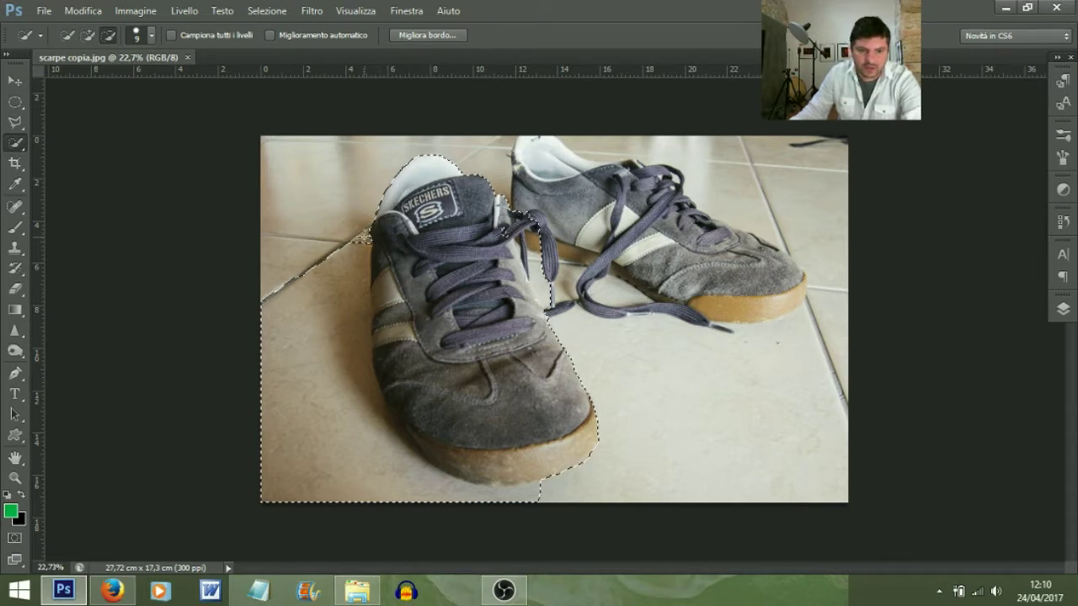
mouse_move(358, 267)
left_mouse_down()
mouse_move(324, 312)
mouse_move(350, 336)
mouse_move(335, 379)
mouse_move(361, 444)
mouse_move(421, 488)
left_mouse_up()
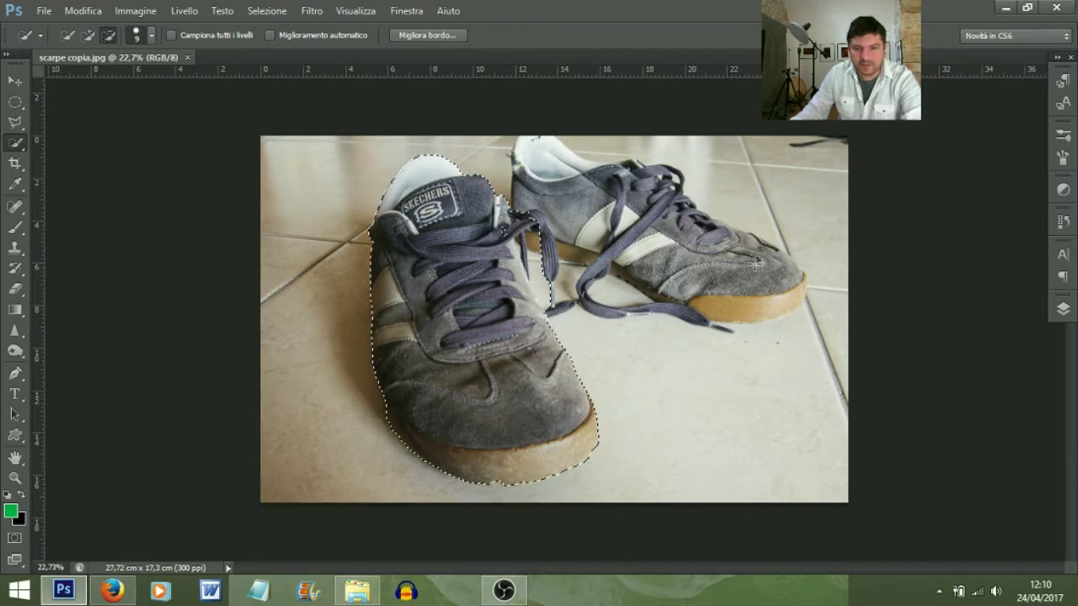
Add the rear shoe to the selection, from its heel lining to the toe.
left_click(89, 35)
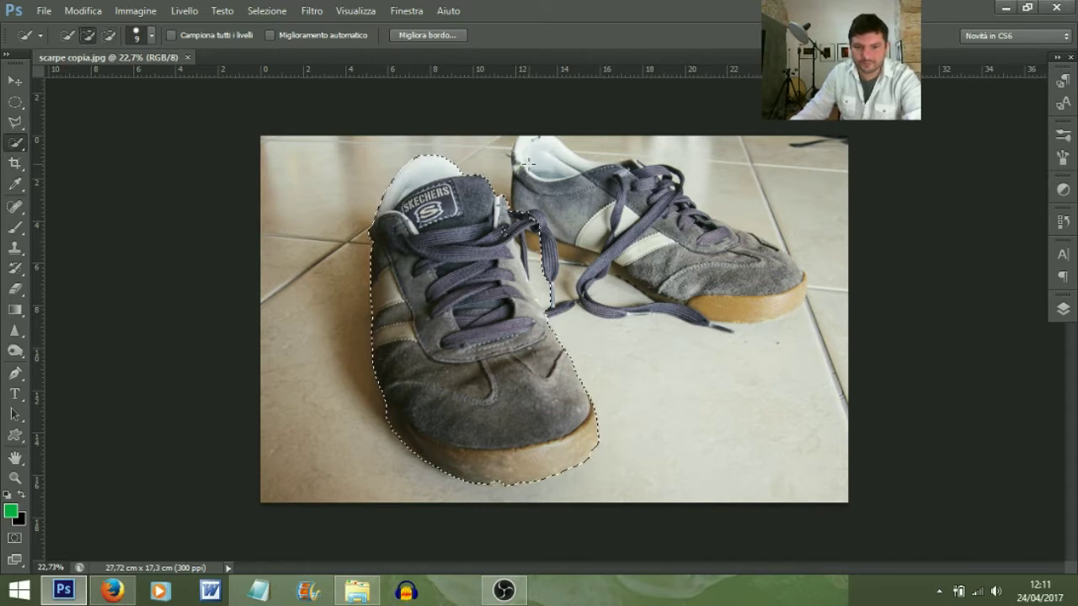
left_click_drag(539, 160, 504, 229)
mouse_move(543, 178)
left_mouse_down()
mouse_move(589, 244)
mouse_move(728, 266)
mouse_move(766, 284)
mouse_move(758, 303)
left_mouse_up()
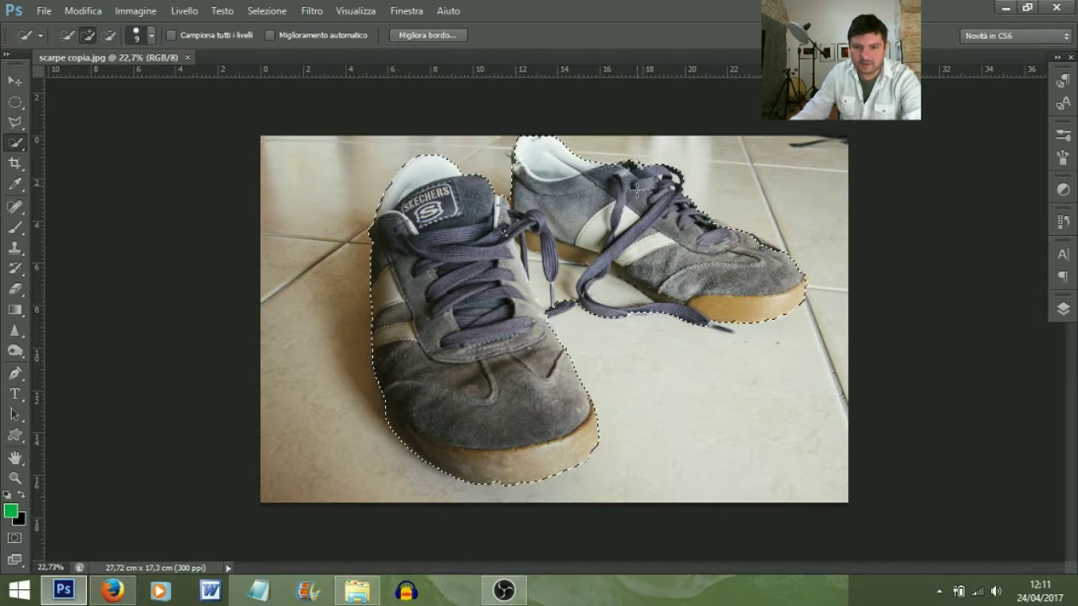
Subtract the floor area enclosed between the rear shoe's sole and the loose laces from the selection.
key("ctrl+plus")
scroll(730, 243, "up", 3)
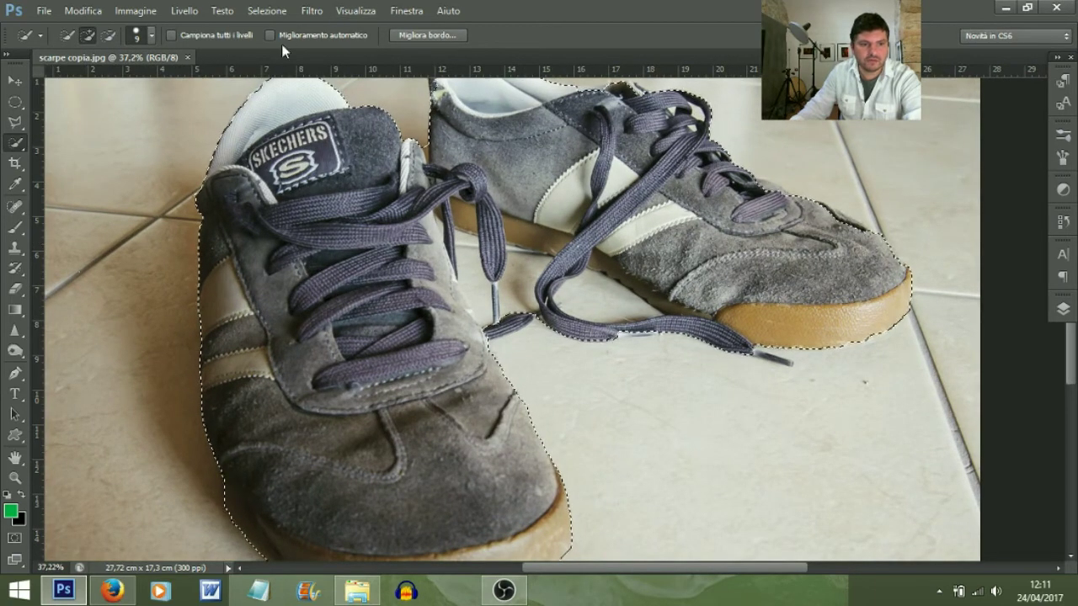
left_click(110, 37)
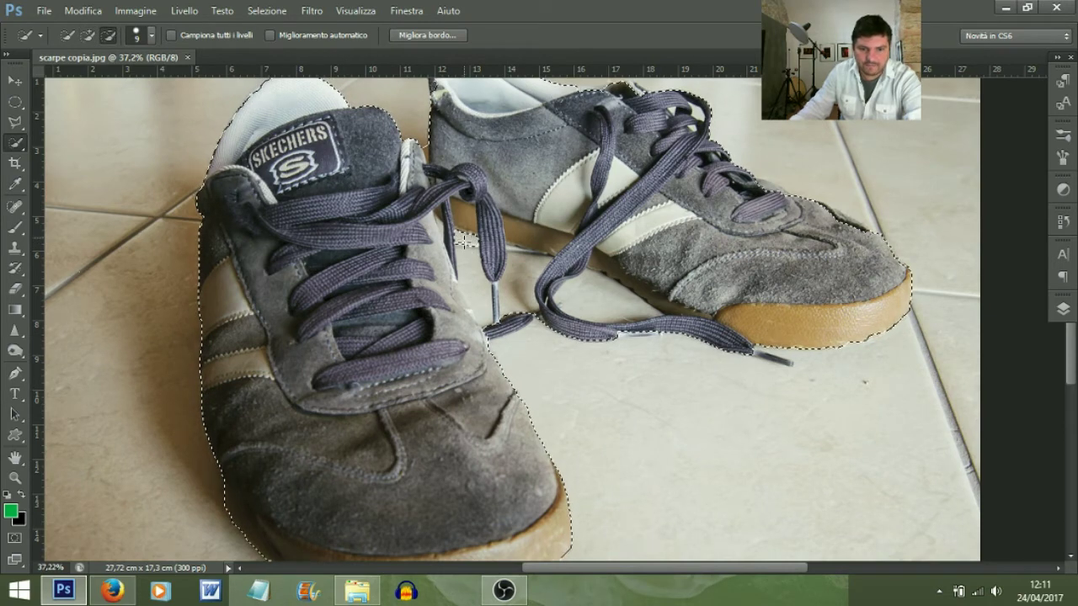
mouse_move(536, 280)
left_mouse_down()
mouse_move(492, 308)
mouse_move(506, 278)
mouse_move(539, 269)
mouse_move(595, 289)
left_mouse_up()
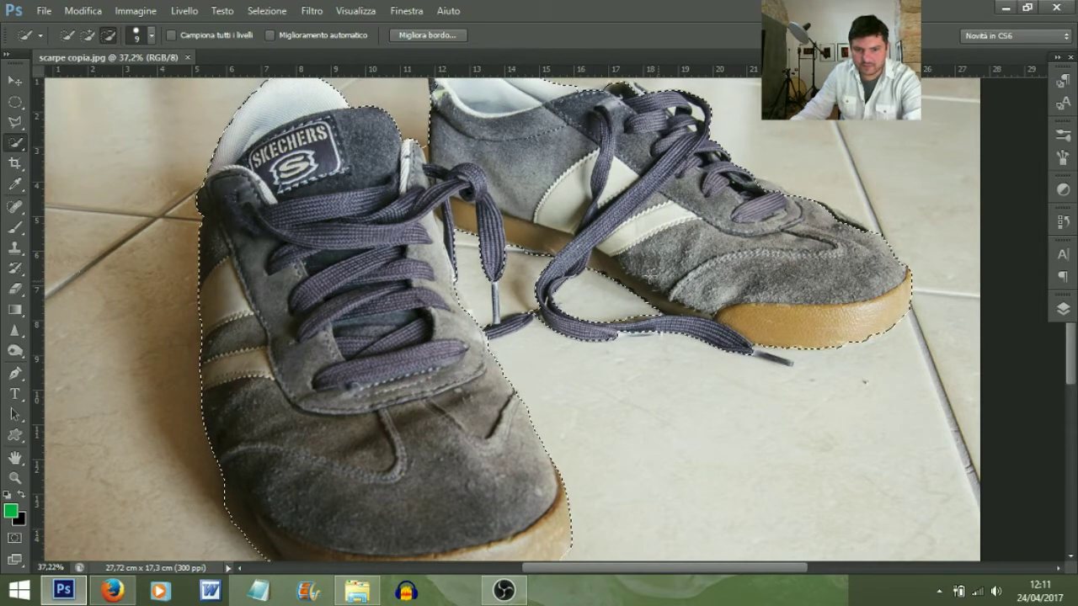
Switch to Quick Mask mode to show the area outside the selected shoes as a red overlay.
scroll(423, 166, "up", 5)
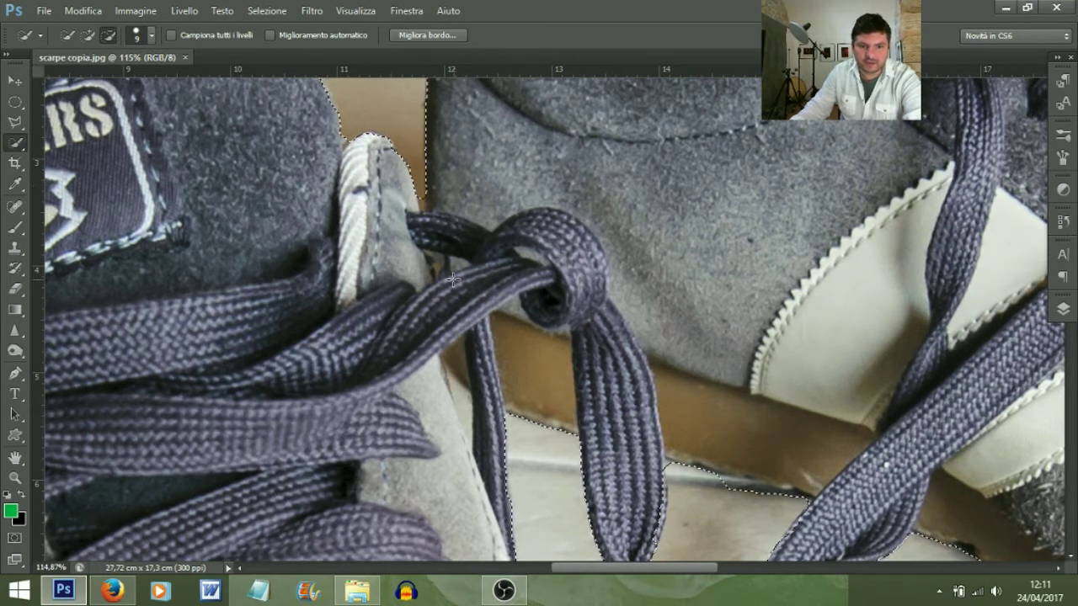
scroll(815, 362, "down", 5)
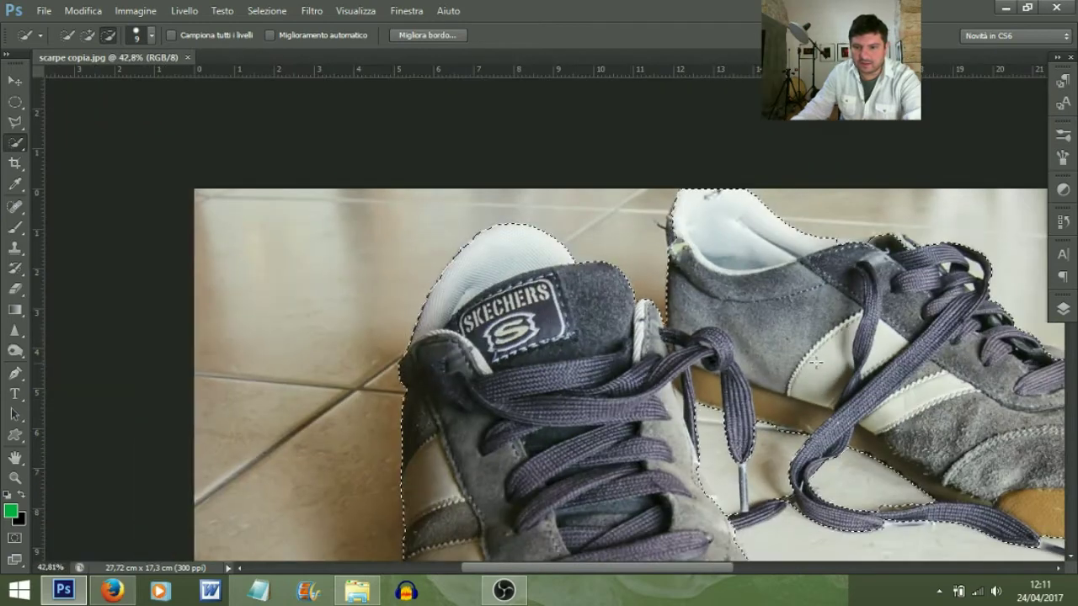
scroll(923, 349, "down", 2)
scroll(631, 361, "up", 5)
scroll(634, 334, "down", 4)
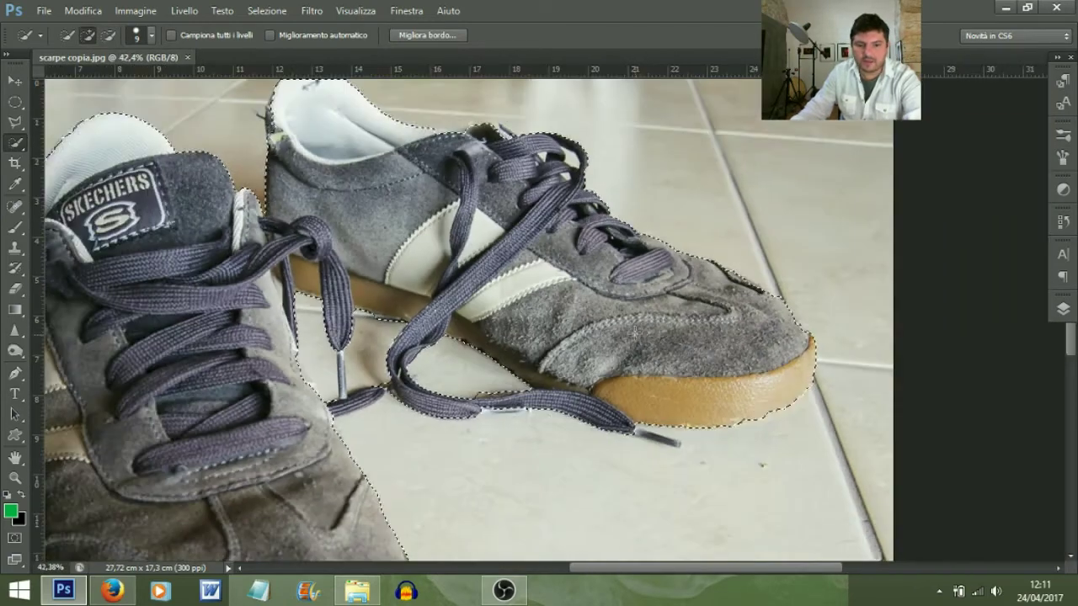
scroll(635, 335, "down", 2)
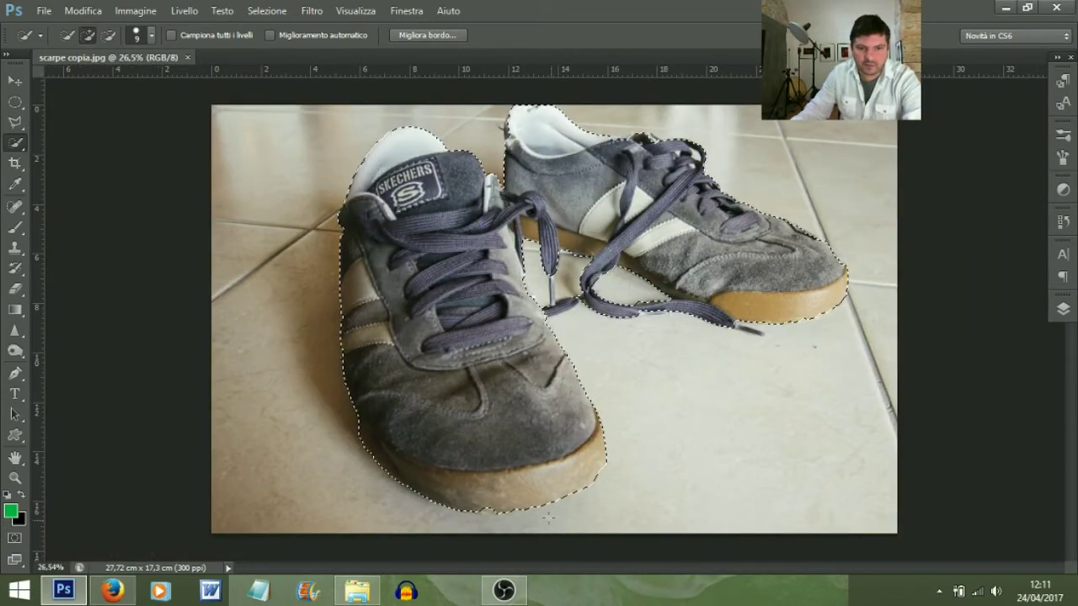
scroll(553, 522, "up", 4)
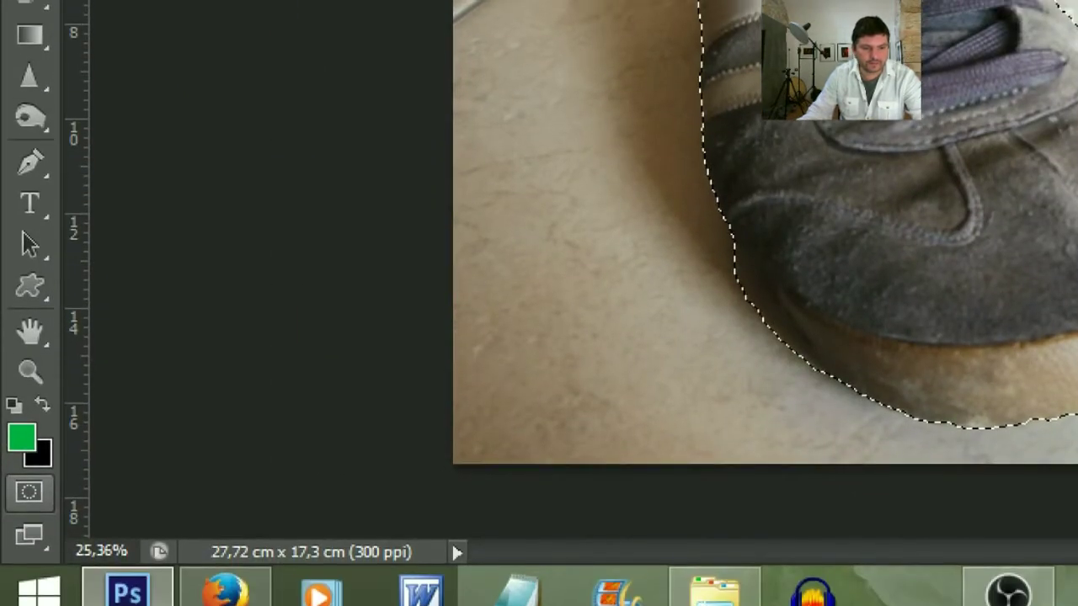
left_click(29, 491)
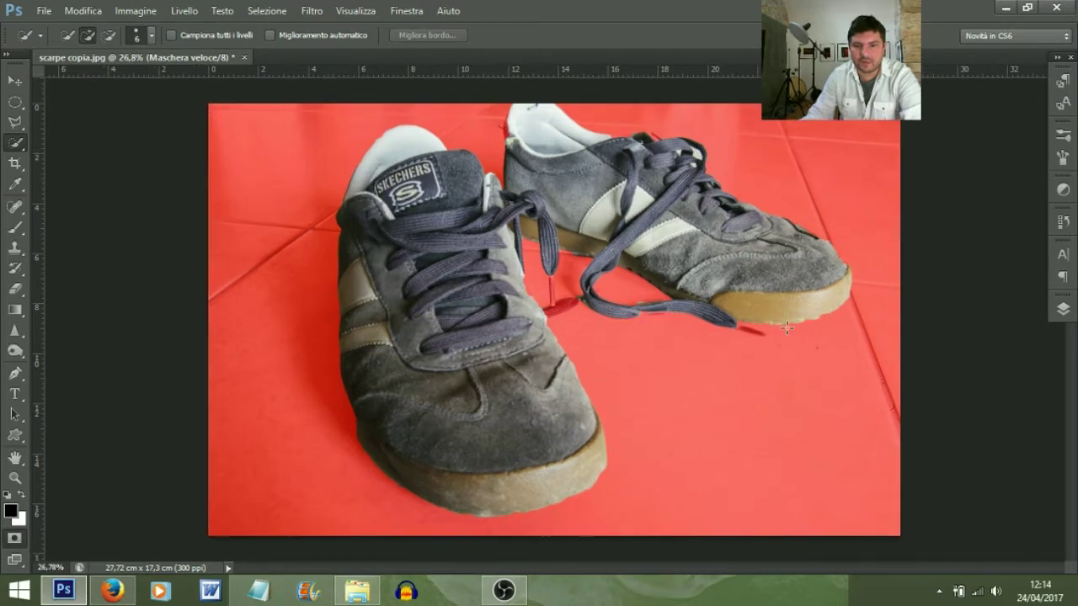
Choose the Brush tool with a 21 px size for editing the quick mask.
scroll(600, 306, "up", 5)
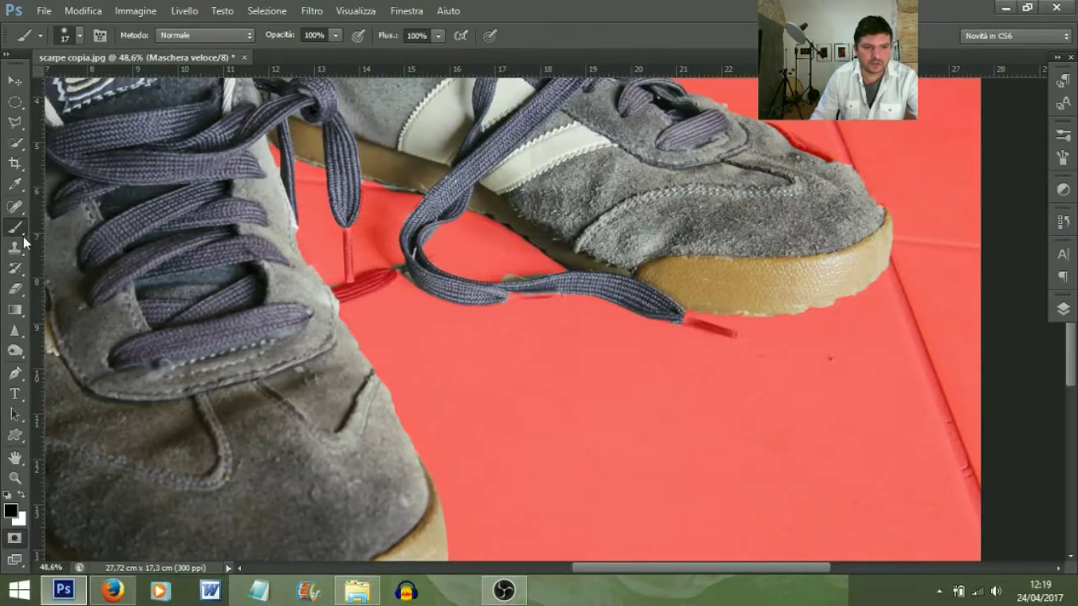
left_click_drag(20, 235, 69, 229)
left_click(79, 34)
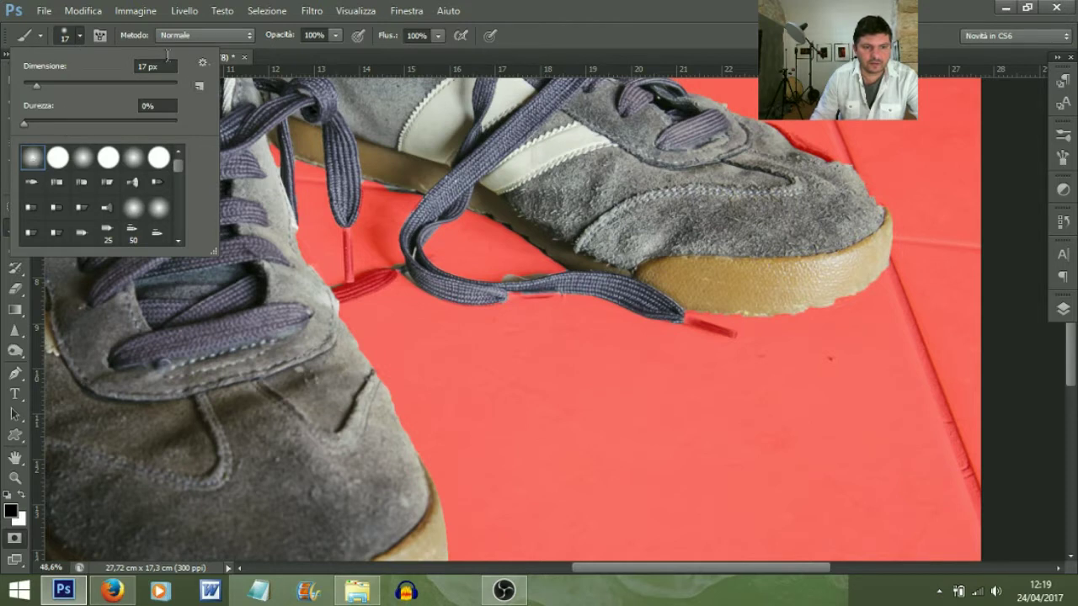
left_click(36, 85)
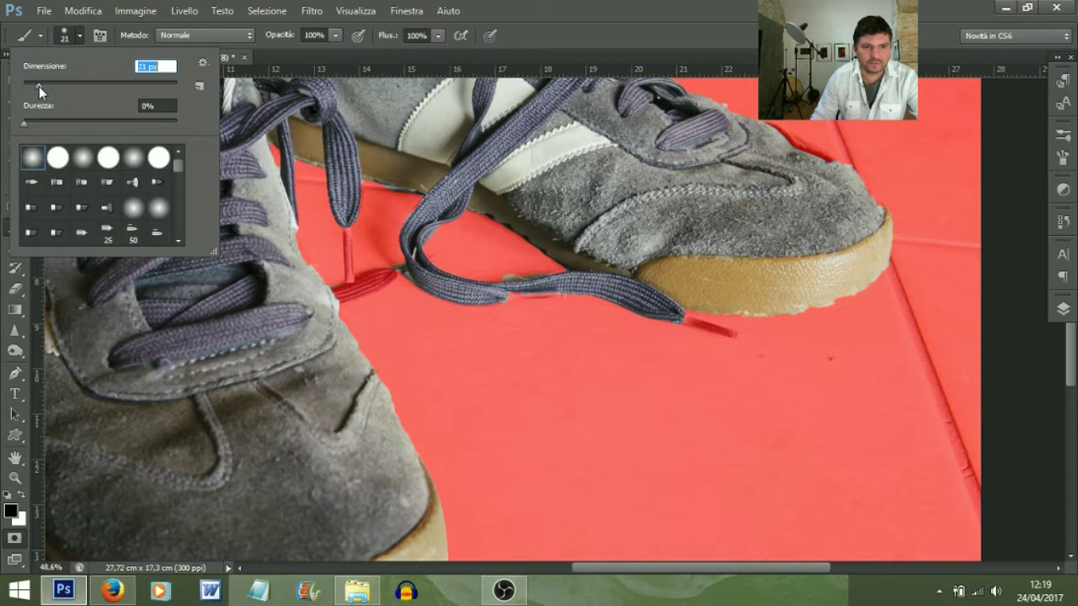
Paint in black over the rear shoe's heel edge to mask that part out of the selection.
key("ctrl+0")
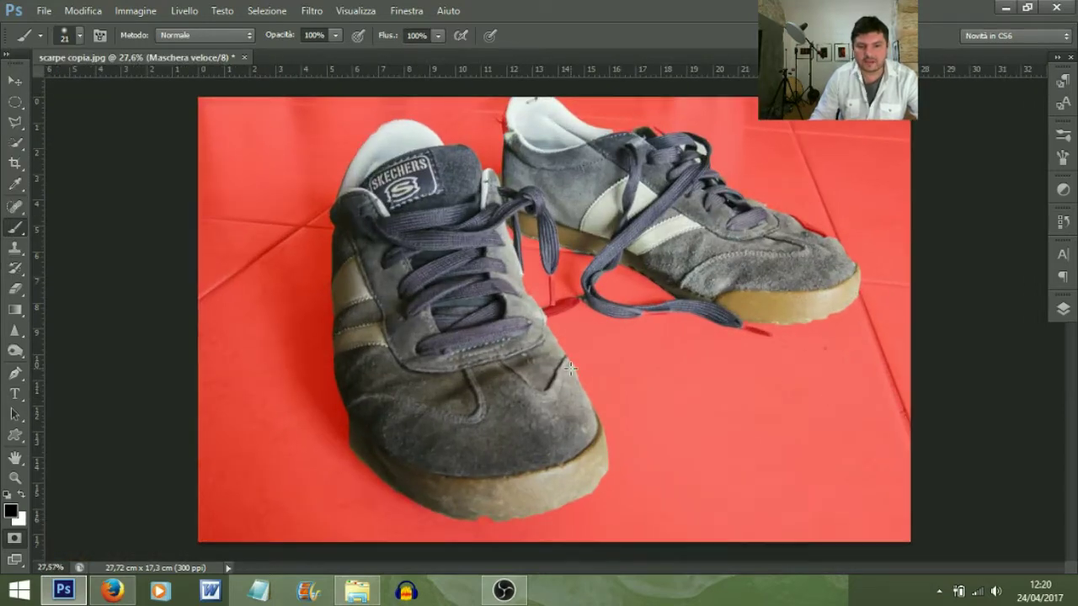
scroll(603, 296, "up", 4)
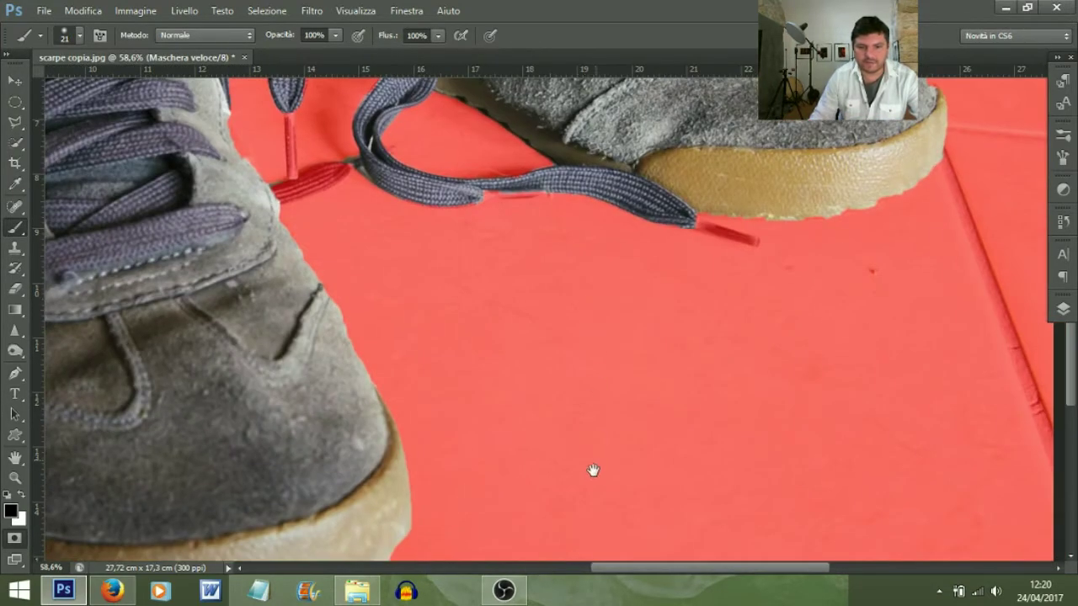
scroll(735, 361, "up", 2)
left_click_drag(736, 361, 396, 356)
scroll(379, 363, "up", 1)
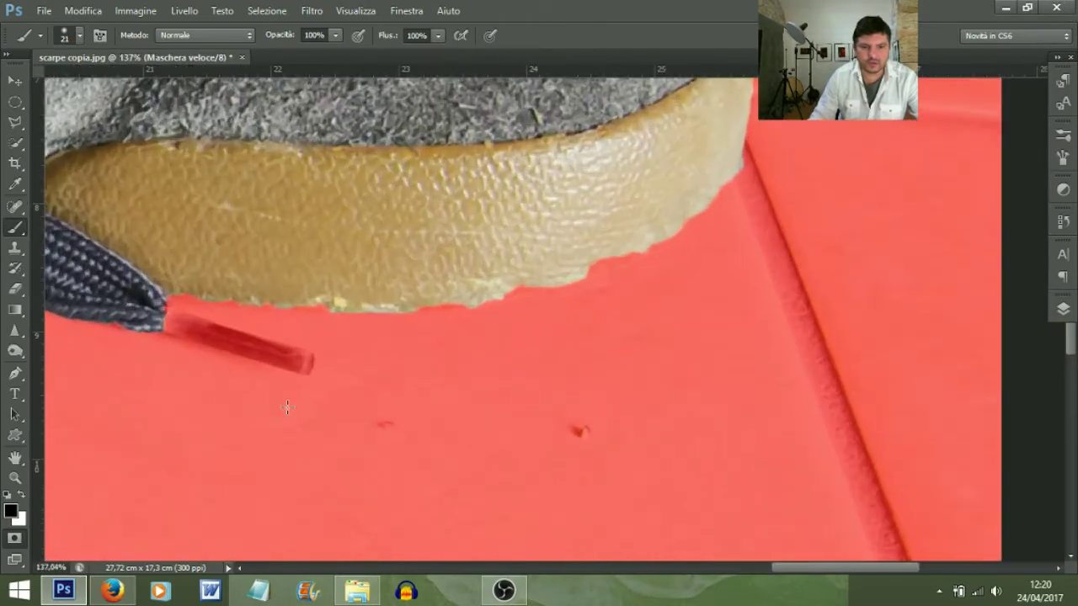
scroll(393, 278, "left", 5)
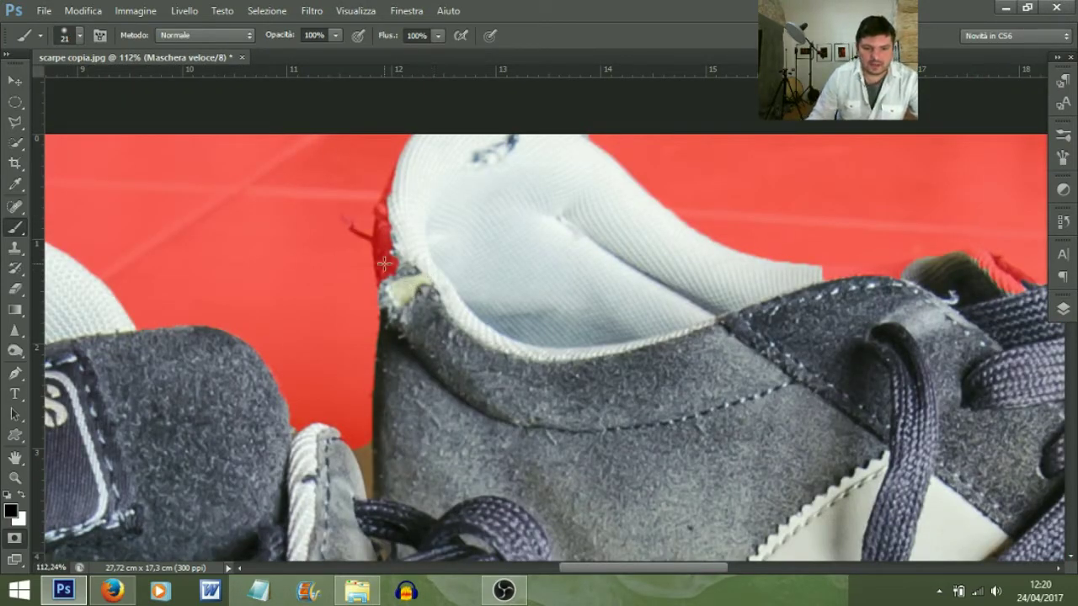
mouse_move(390, 246)
left_mouse_down()
mouse_move(417, 334)
mouse_move(393, 254)
mouse_move(413, 325)
mouse_move(386, 273)
left_mouse_up()
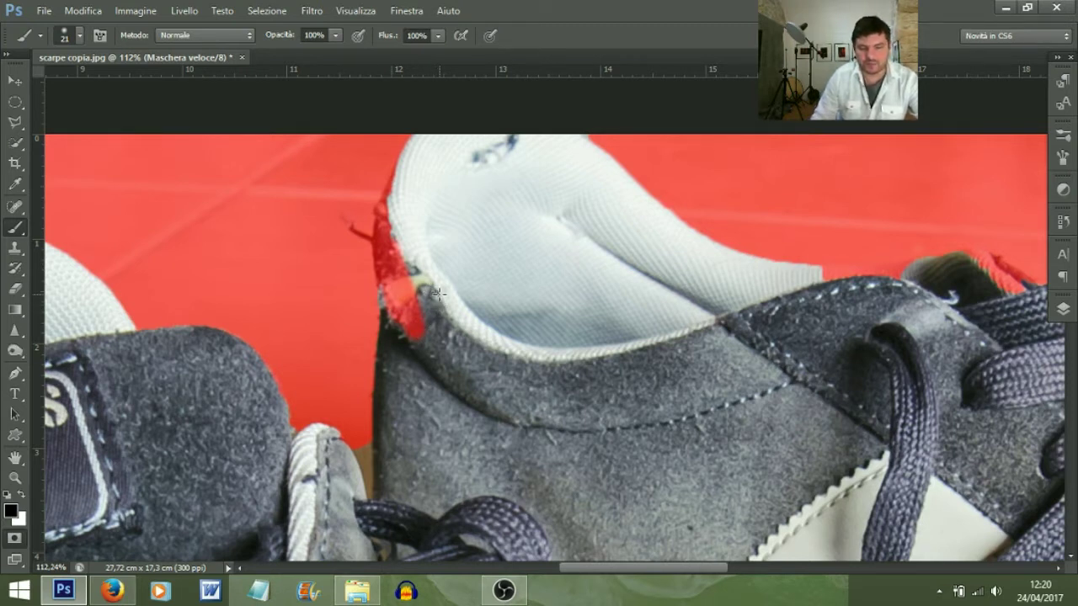
Swap the foreground colour to white and paint the rear shoe's heel edge back into the selection.
key("x")
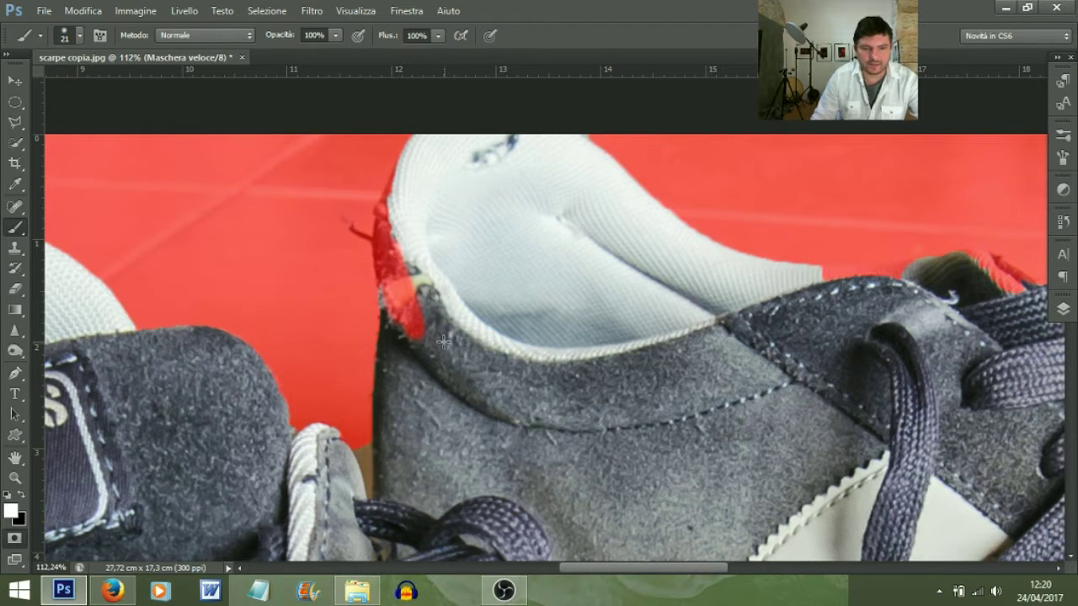
mouse_move(438, 368)
left_mouse_down()
mouse_move(397, 272)
mouse_move(408, 332)
mouse_move(408, 283)
mouse_move(423, 337)
left_mouse_up()
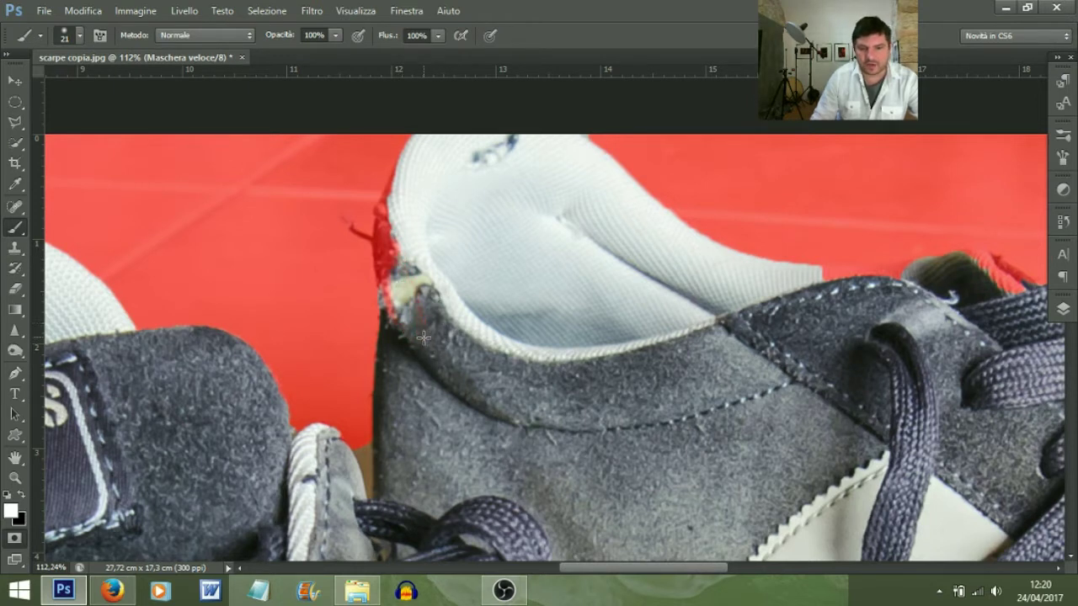
left_click_drag(385, 269, 385, 229)
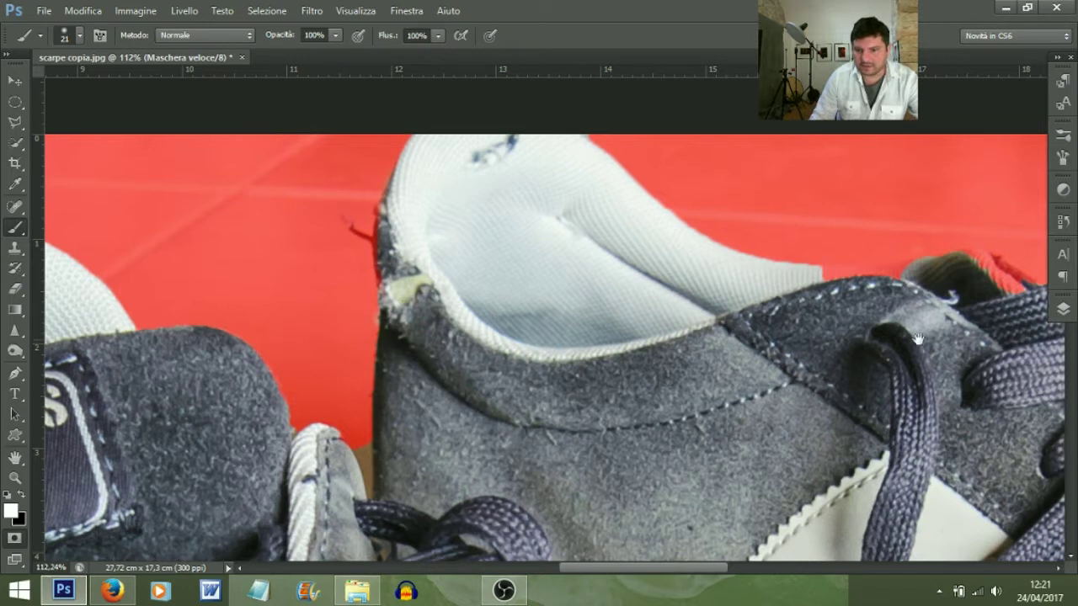
Paint in white over the rear shoe's tongue edge beside the laces to add it to the selection.
scroll(583, 314, "right", 5)
mouse_move(575, 291)
left_mouse_down()
mouse_move(550, 276)
mouse_move(588, 309)
left_mouse_up()
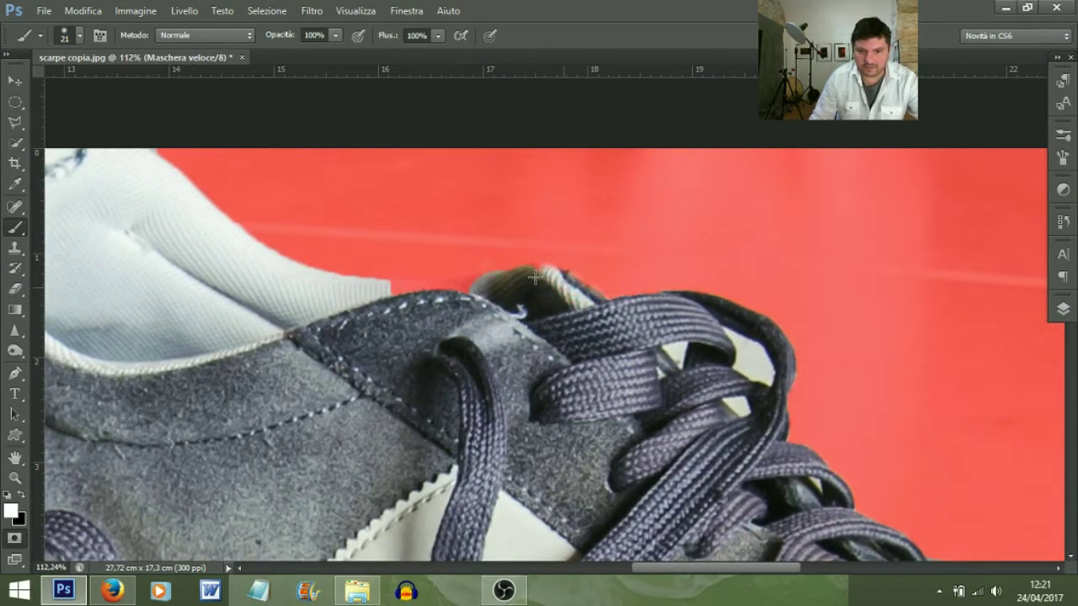
left_click_drag(674, 442, 633, 313)
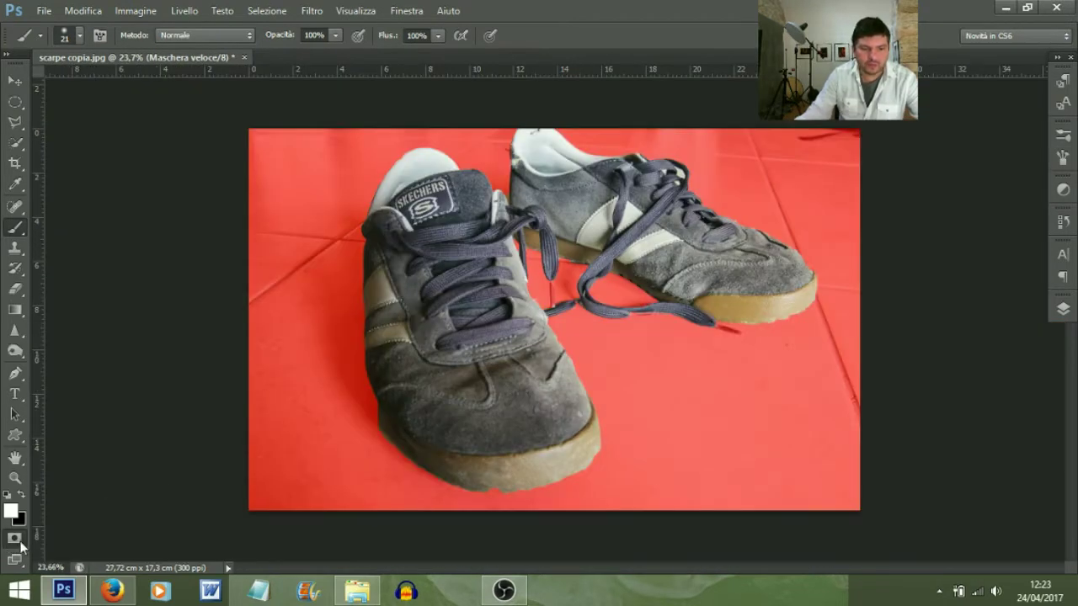
Exit Quick Mask mode to turn the mask into a selection and check its outline around both shoes.
left_click(15, 538)
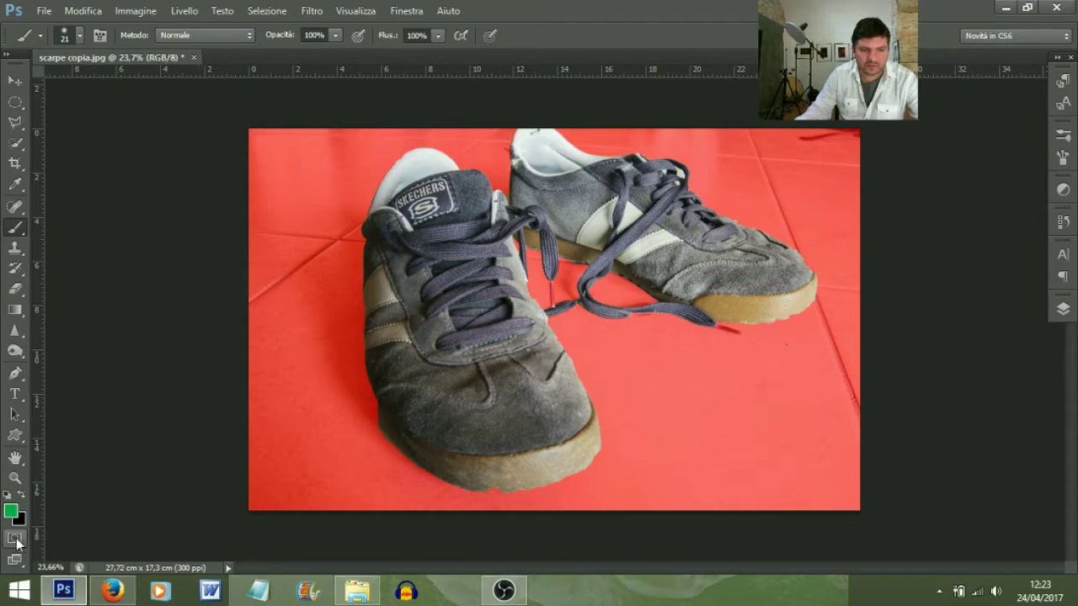
scroll(706, 368, "down", 2)
scroll(706, 368, "up", 5)
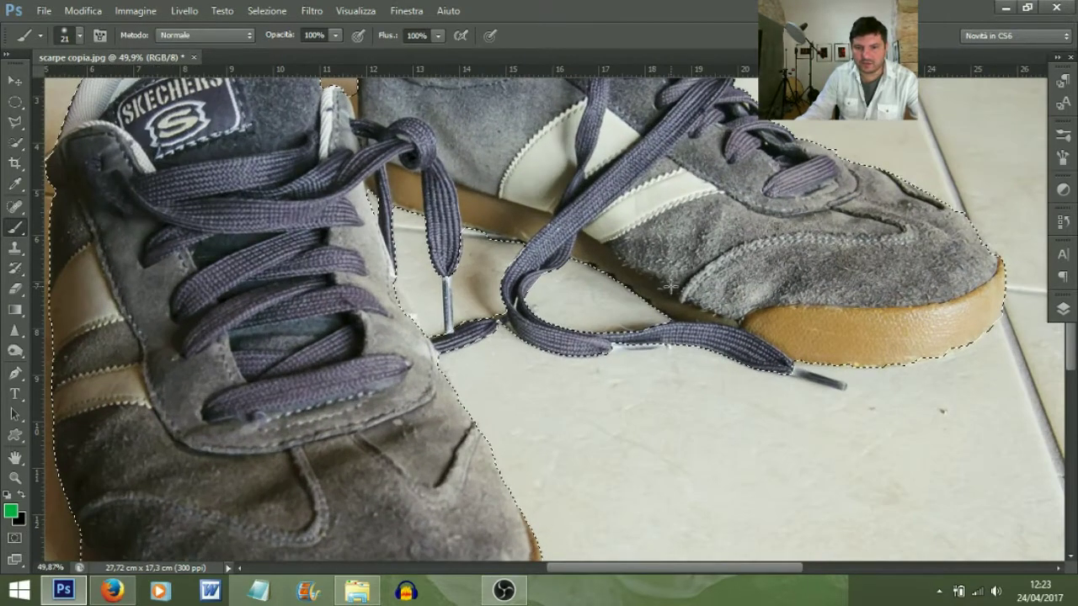
left_click_drag(671, 287, 616, 431)
left_click_drag(448, 239, 454, 311)
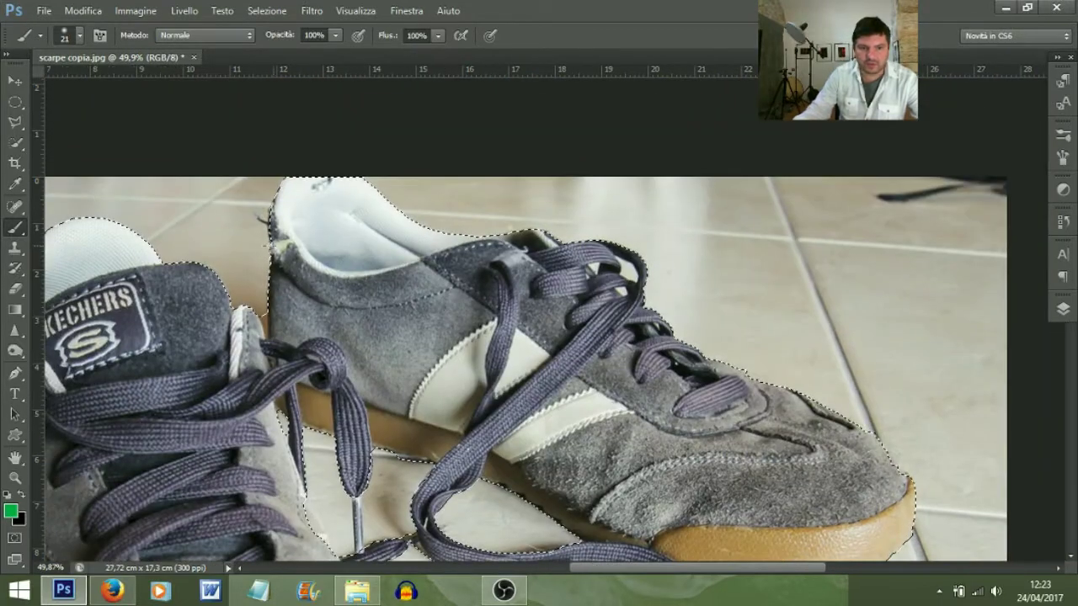
scroll(320, 248, "up", 1)
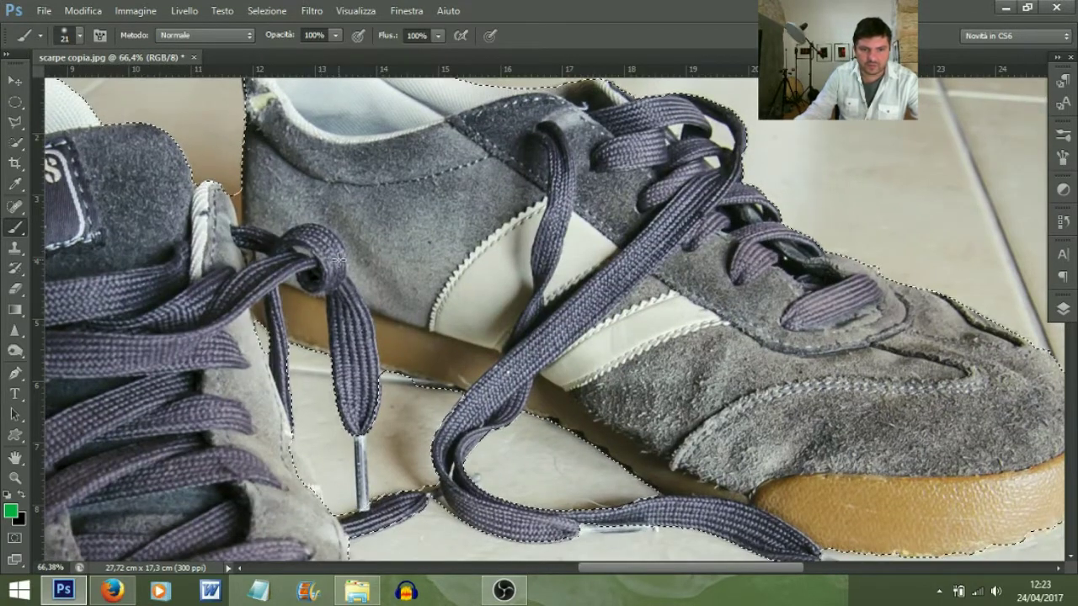
scroll(320, 248, "down", 3)
scroll(338, 289, "down", 1)
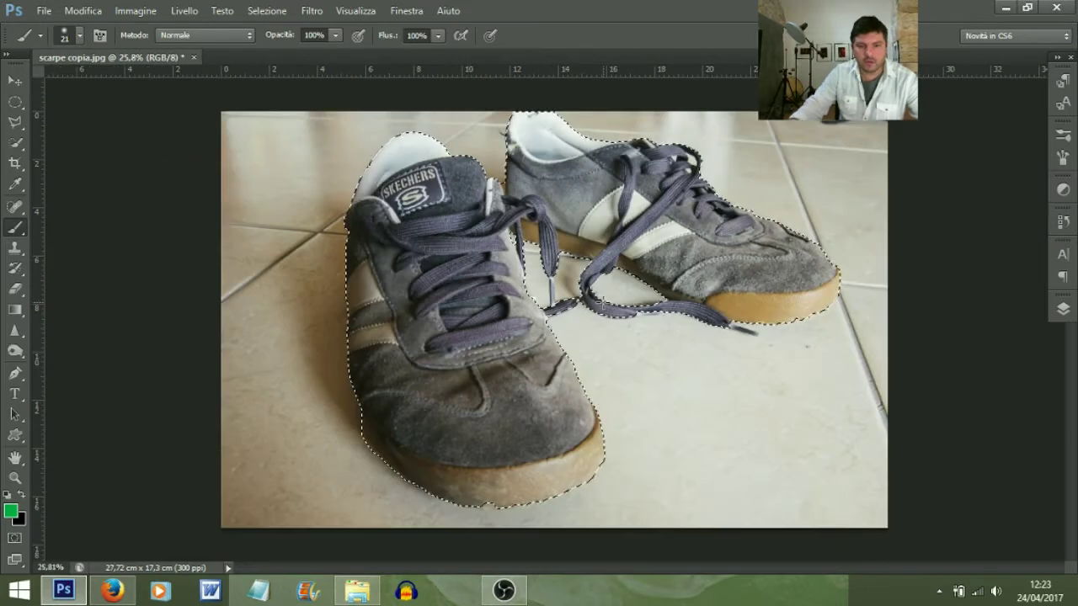
Subtract the background gap inside the rear shoe's upper lace loop from the selection with the Polygonal Lasso tool.
left_click(16, 124)
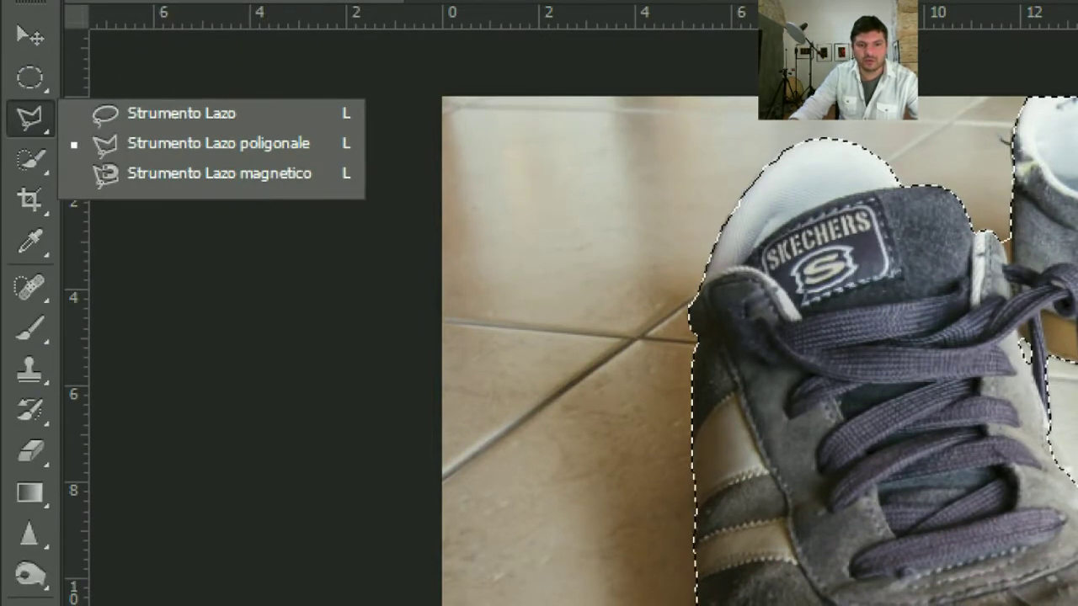
left_click(218, 143)
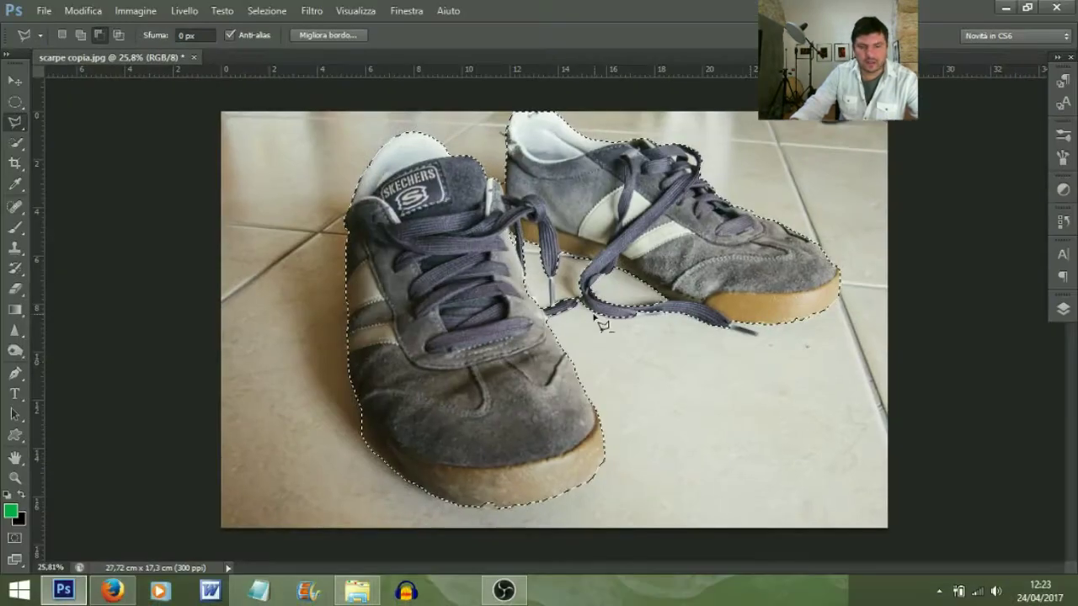
scroll(752, 330, "up", 6)
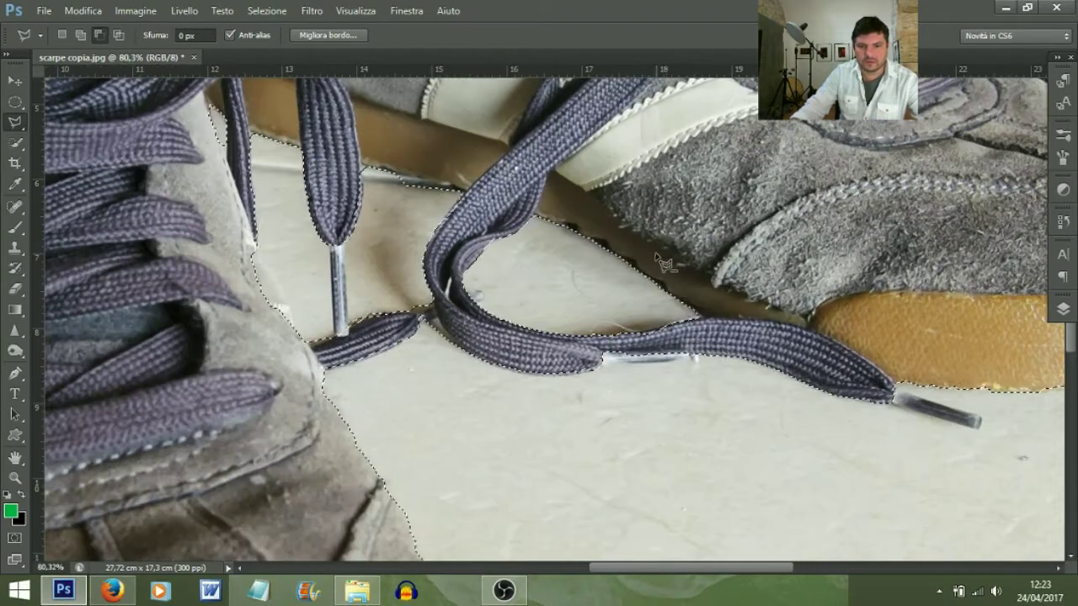
scroll(620, 329, "up", 4)
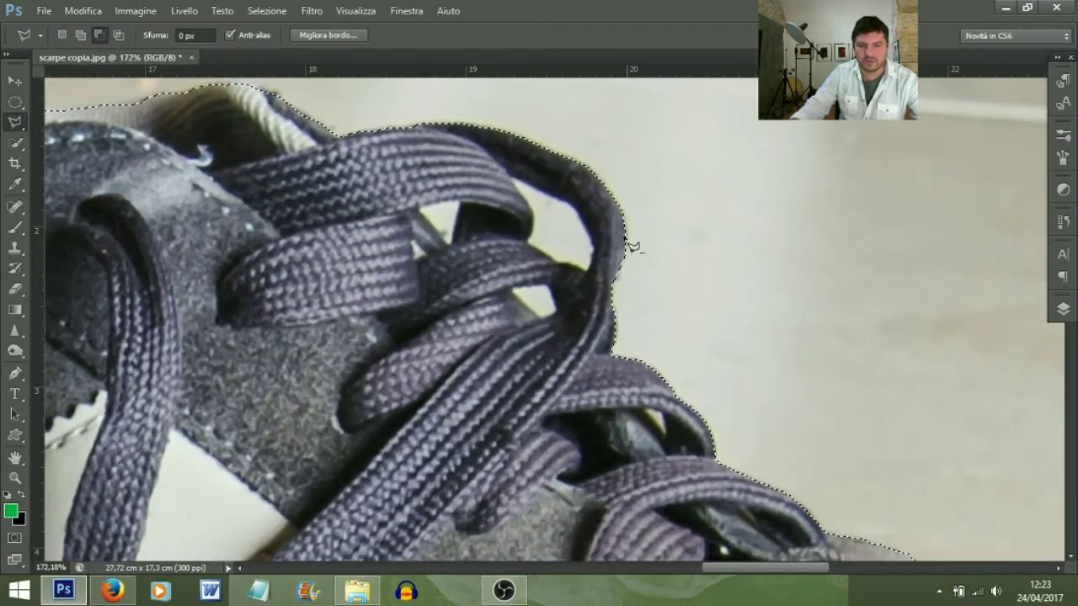
left_click_drag(630, 246, 452, 320)
scroll(461, 324, "up", 2)
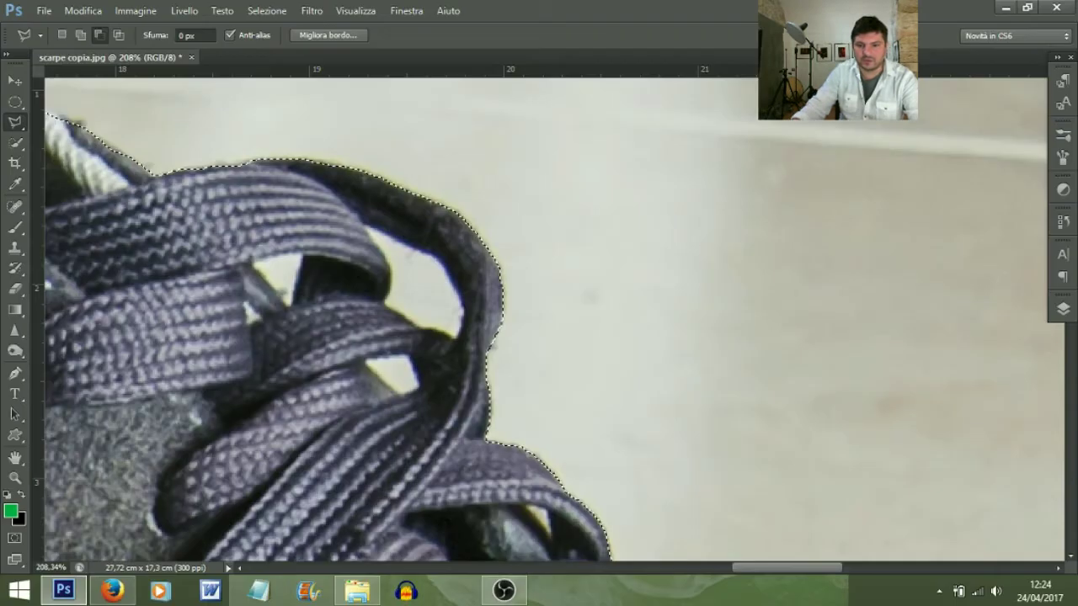
scroll(507, 262, "up", 2)
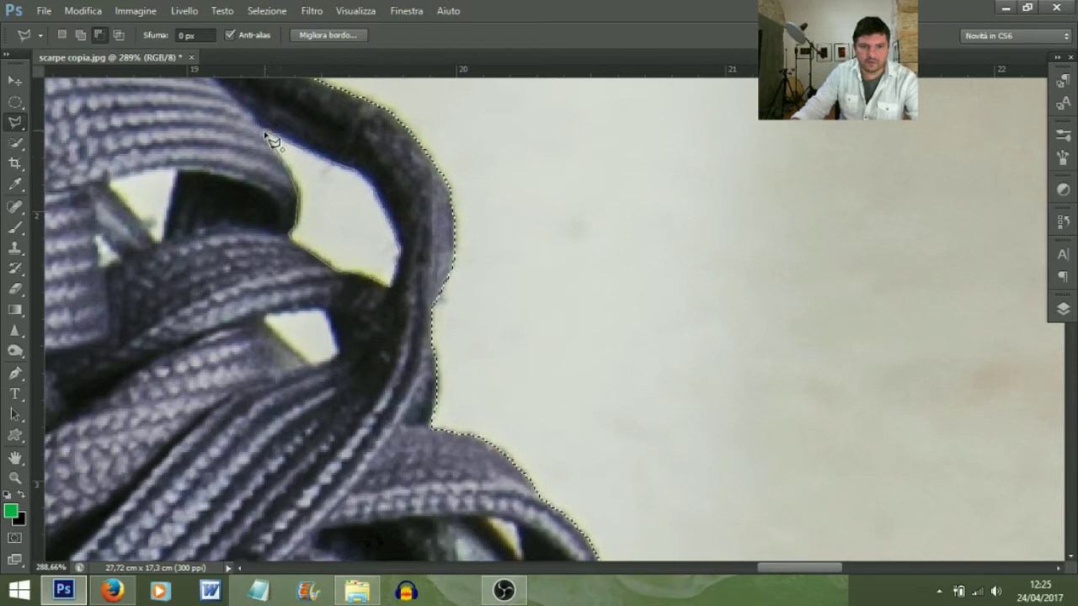
scroll(558, 233, "down", 3)
scroll(435, 216, "up", 2)
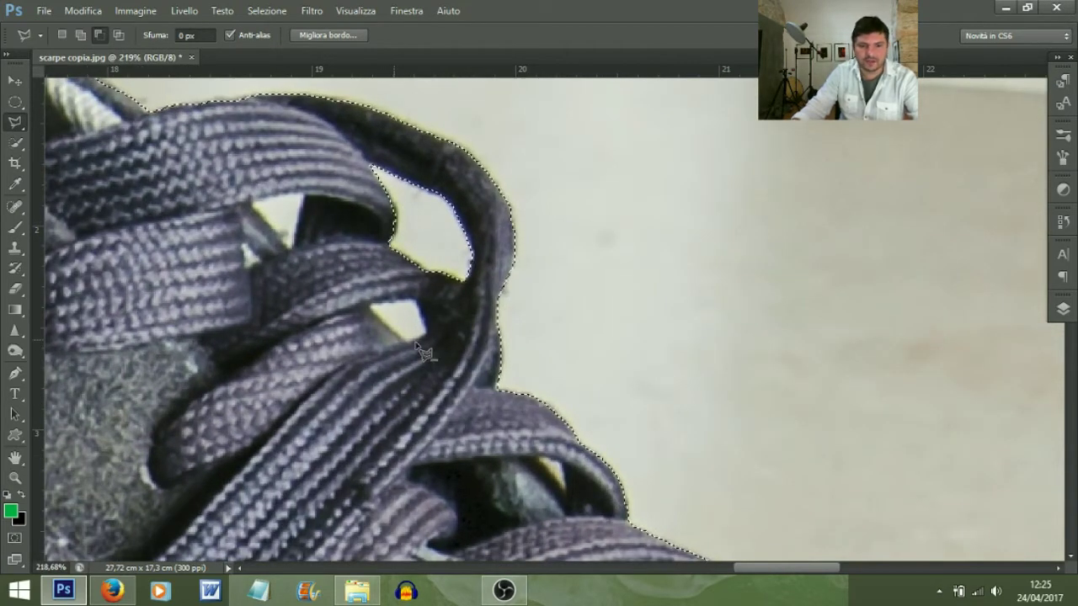
Check the subtracted lace gap in Quick Mask mode, then return to the normal selection view of the whole photo.
left_click(15, 537)
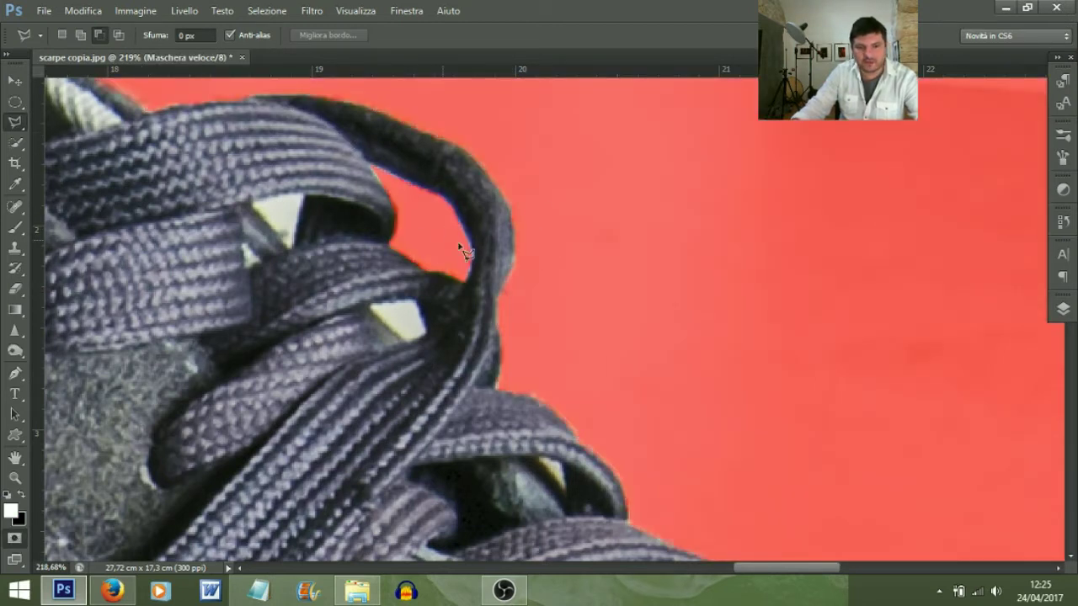
left_click(16, 537)
key("ctrl+0")
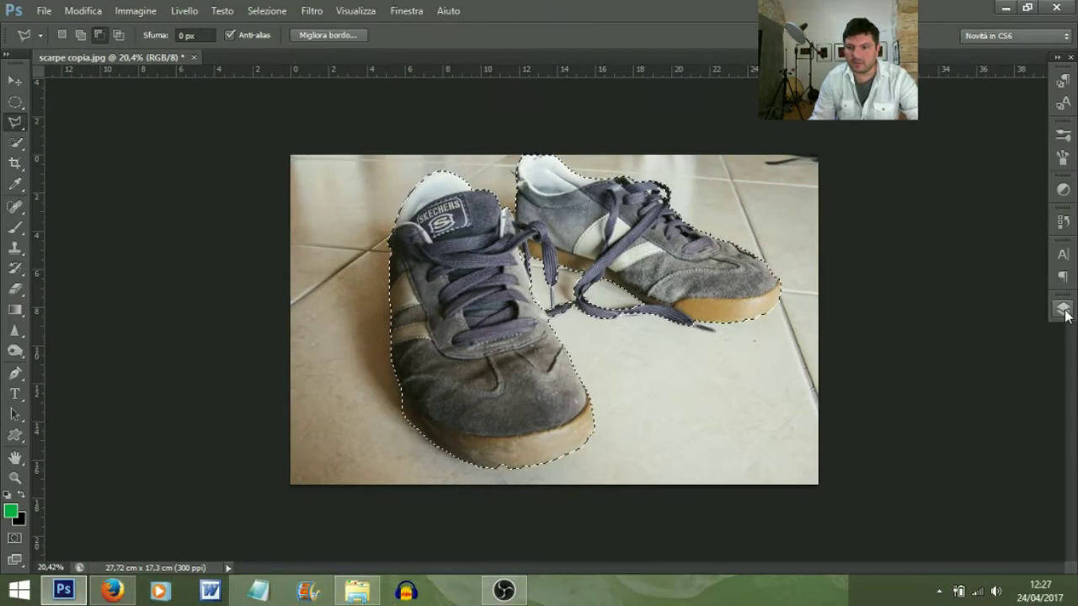
Add a layer mask from the selection to the background layer to hide everything around the shoes.
left_click(1048, 305)
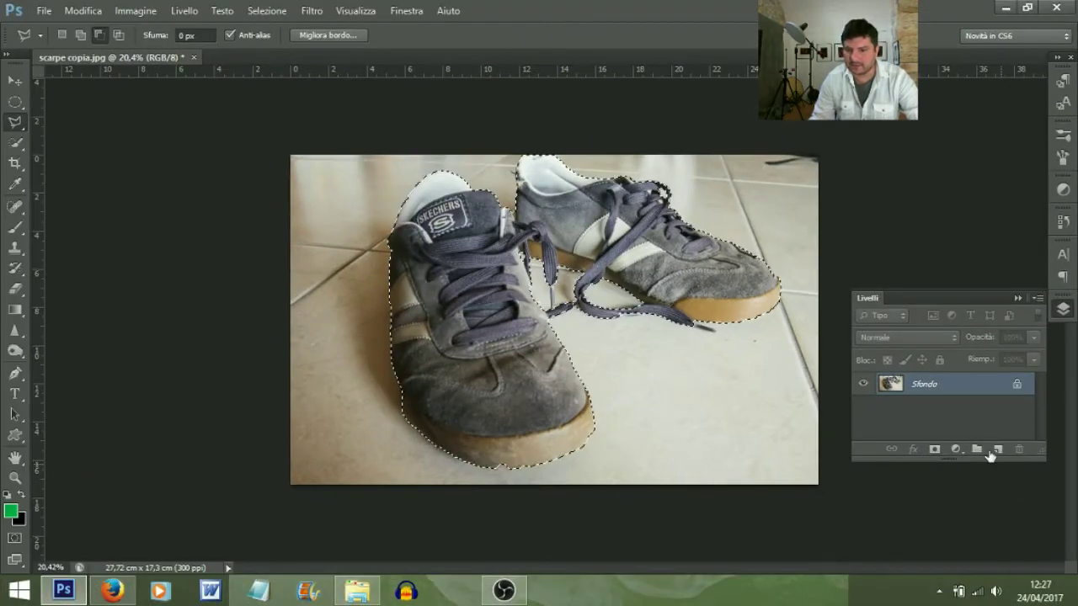
left_click(934, 450)
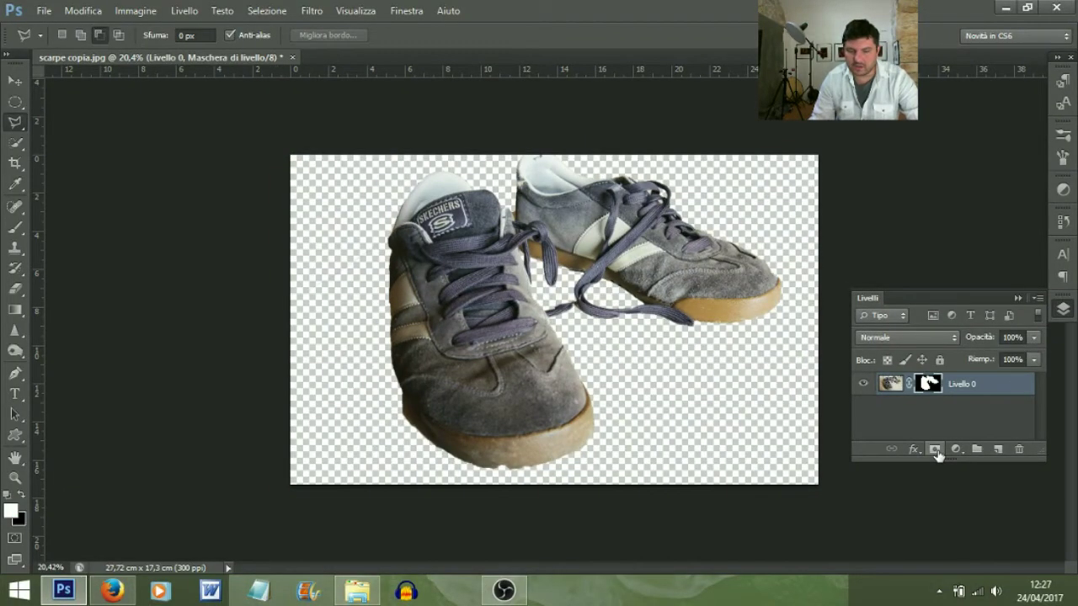
scroll(682, 302, "down", 2)
scroll(677, 299, "up", 2)
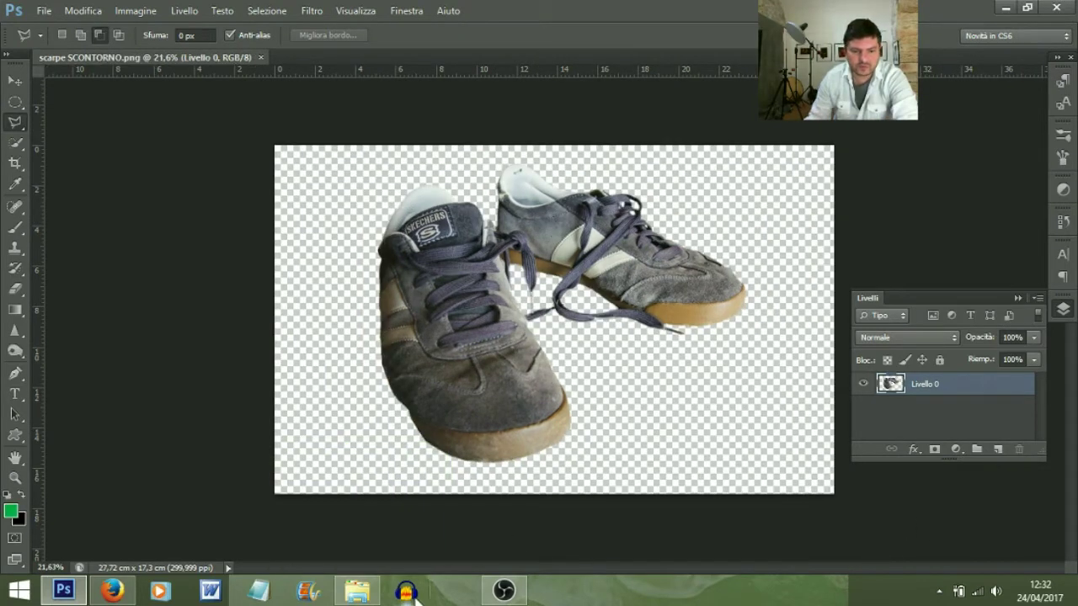
Open the SCARPE TEST 2 image from the PRIMA E DOPO PHOTOSHOP folder as a separate document.
left_click(372, 594)
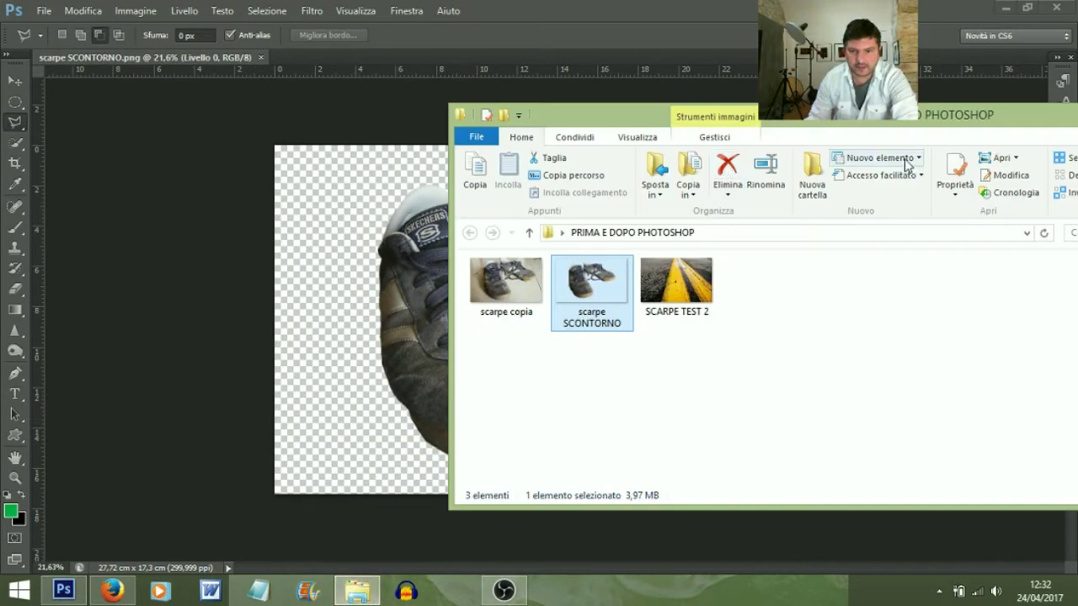
left_click_drag(858, 118, 390, 376)
left_click_drag(198, 520, 348, 59)
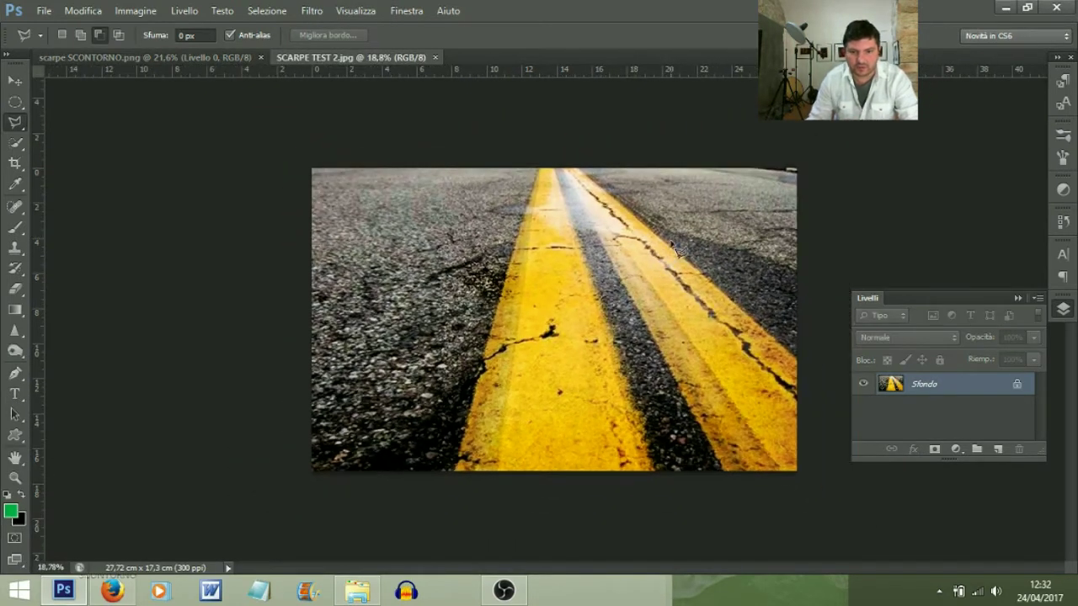
scroll(682, 252, "up", 1)
scroll(682, 253, "down", 1)
Select the entire road image and copy it into the scarpe SCONTORNO document, positioned to cover the canvas.
key("m")
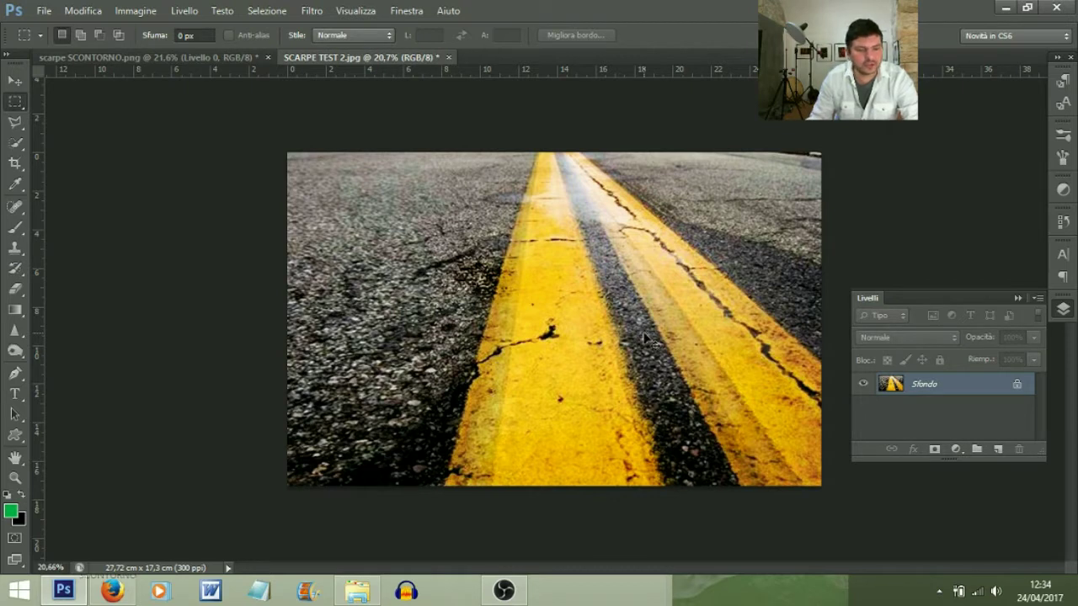
key("ctrl+a")
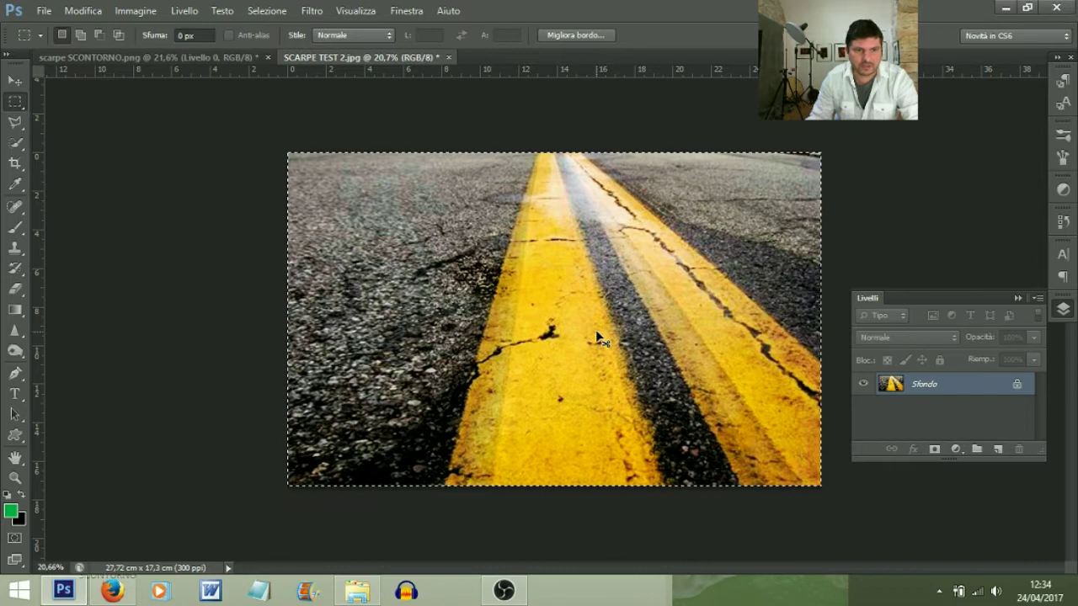
left_click_drag(598, 339, 569, 330)
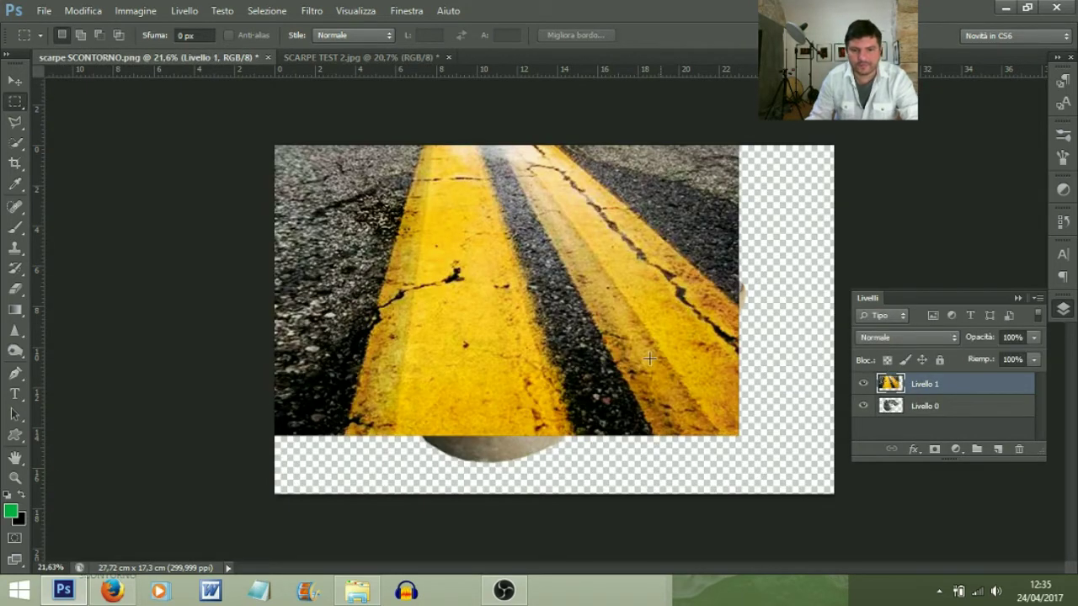
left_click_drag(510, 361, 598, 413)
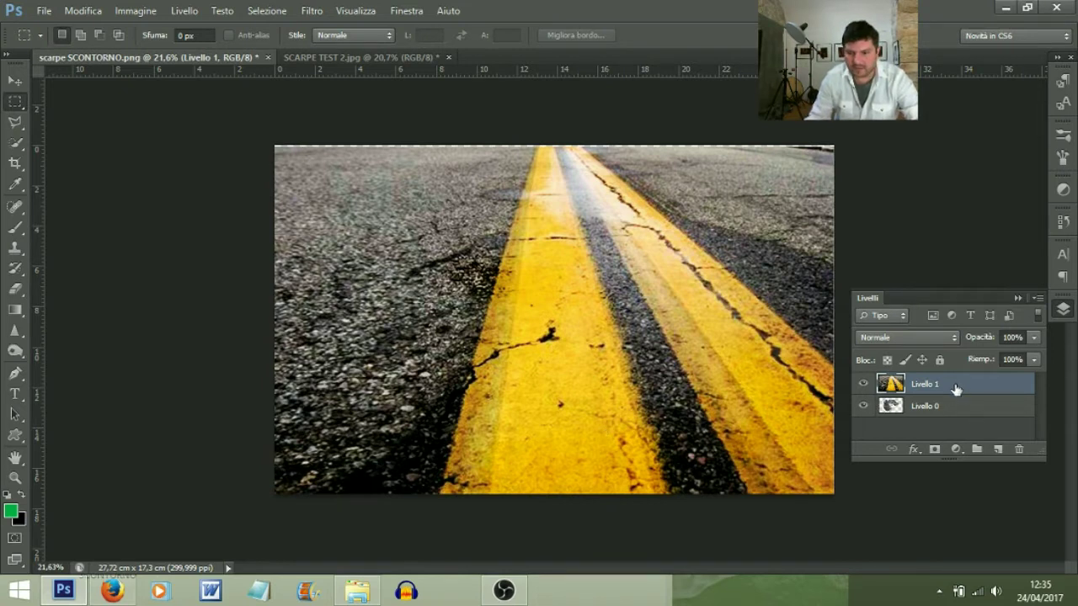
Move the road layer below the shoes layer so the shoes sit in front of it.
left_click_drag(958, 387, 962, 421)
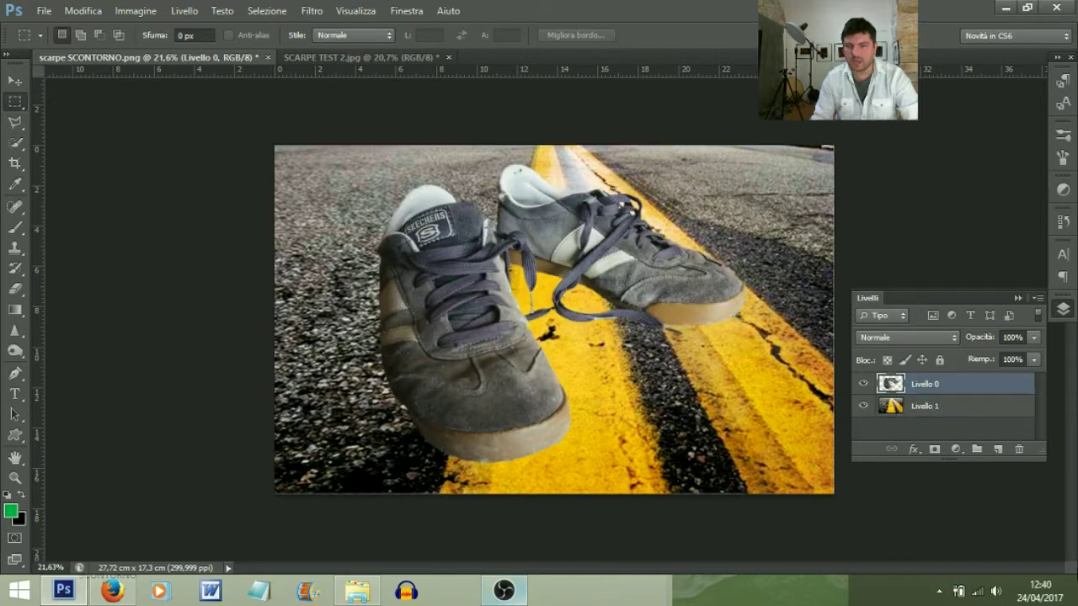
key("ctrl+0")
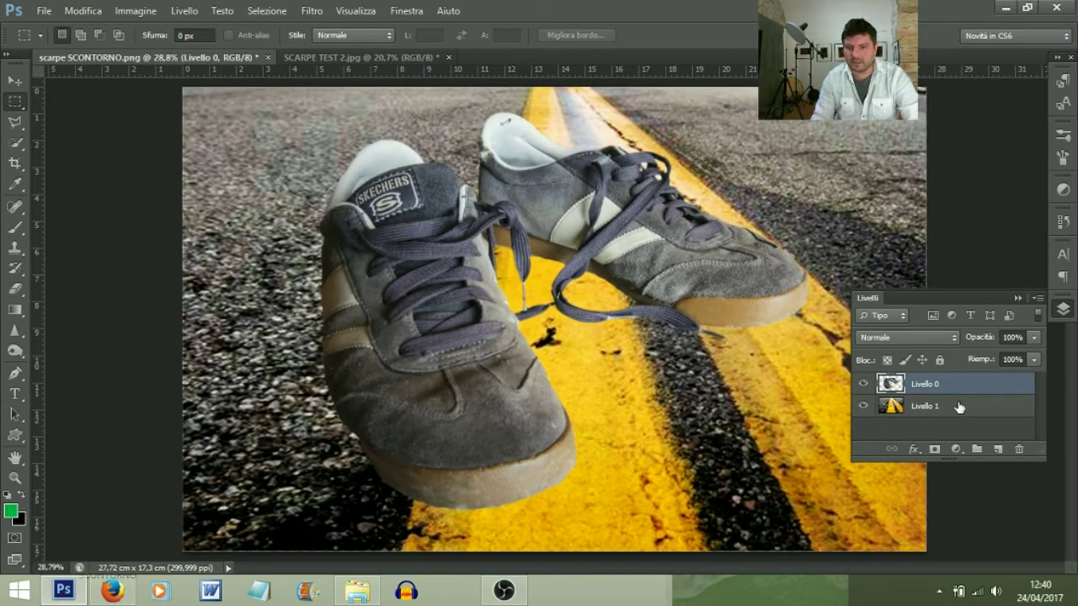
key("ctrl+minus")
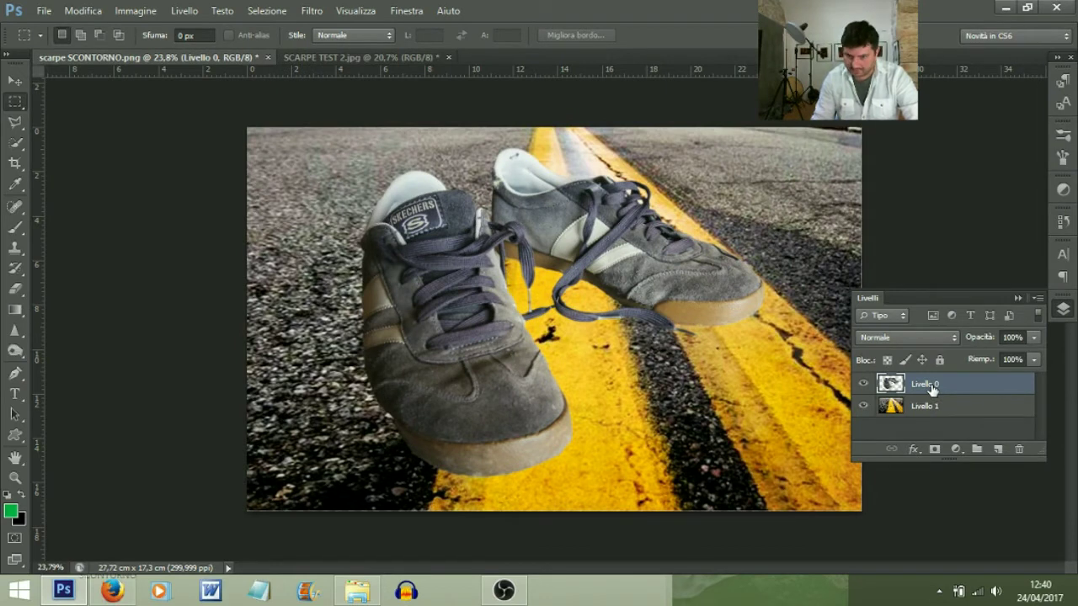
Rename the shoes layer as scarpe and the road layer as sfondo.
double_click(926, 385)
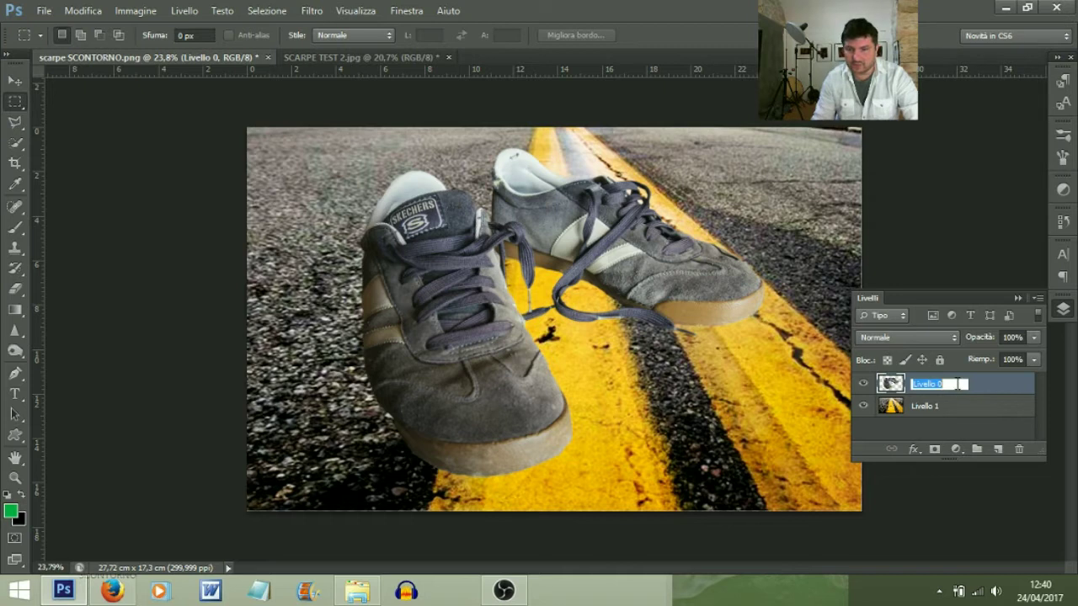
type("scarpe")
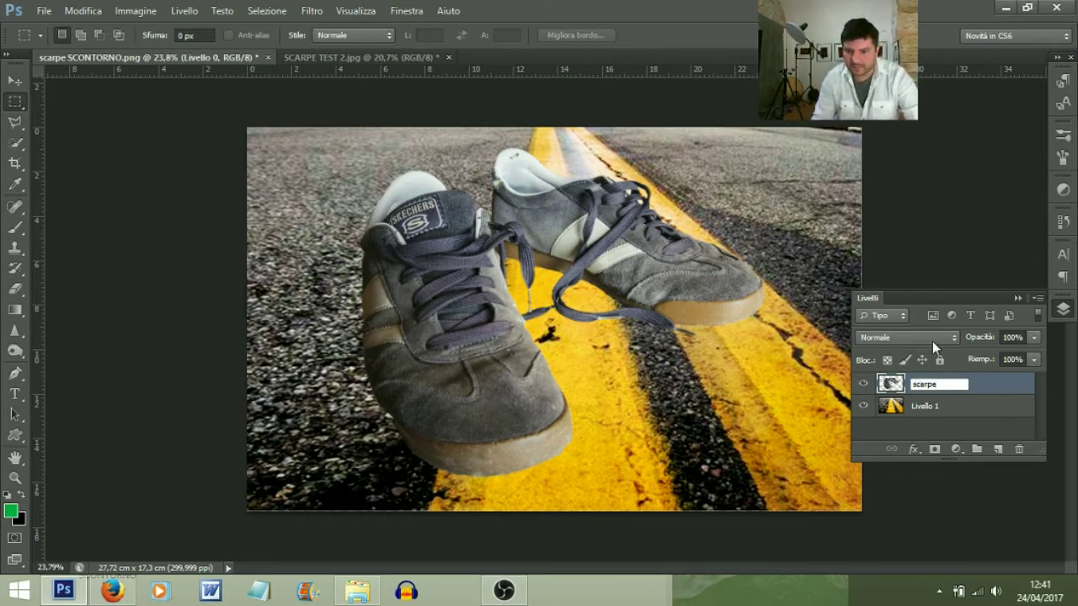
left_click(926, 411)
double_click(926, 408)
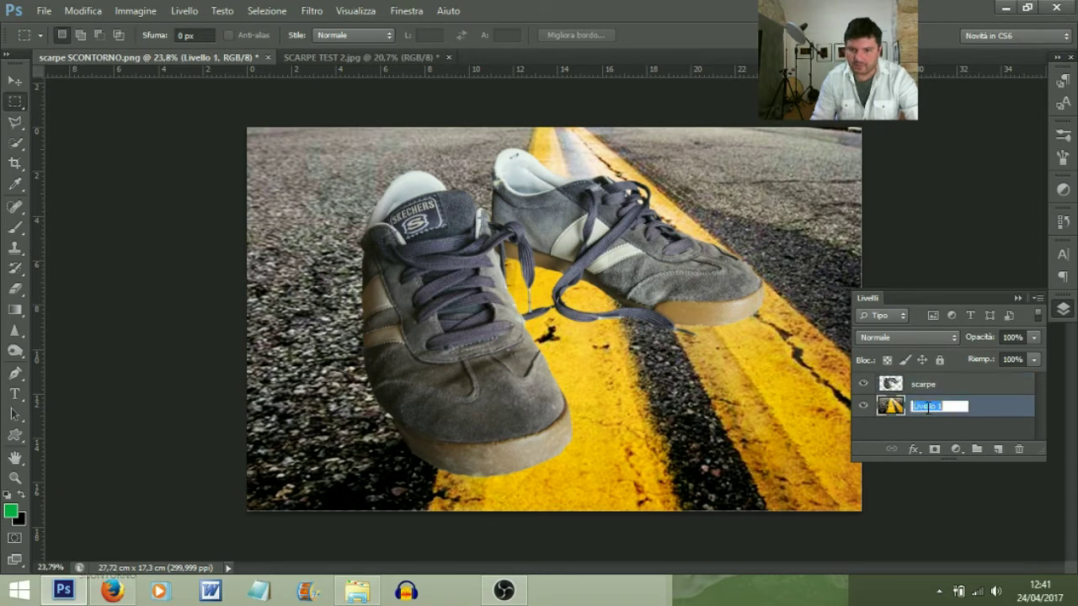
type("sfo")
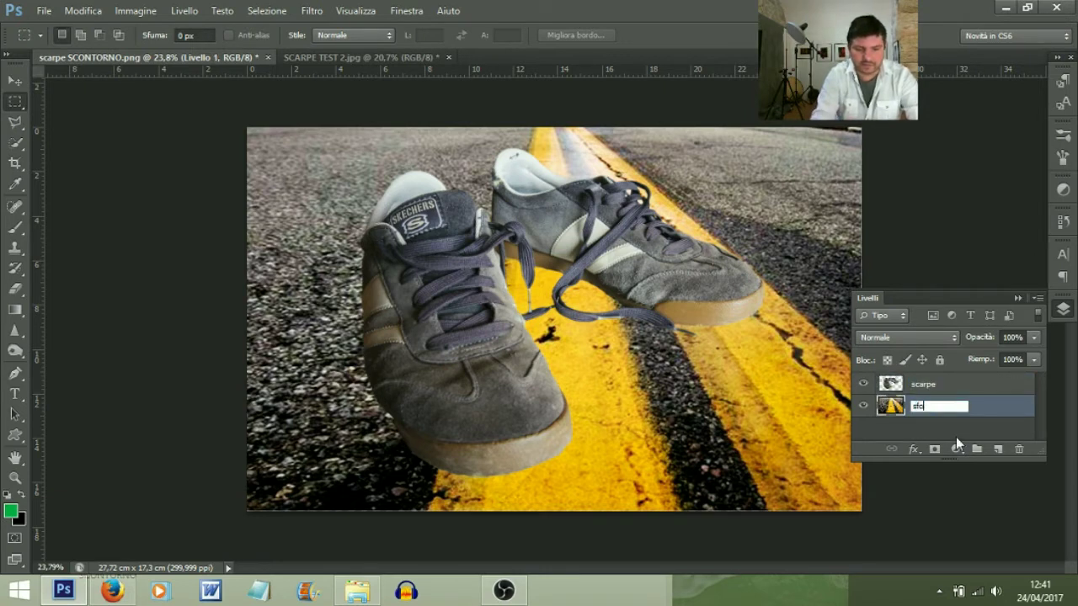
type("ndo")
left_click(992, 418)
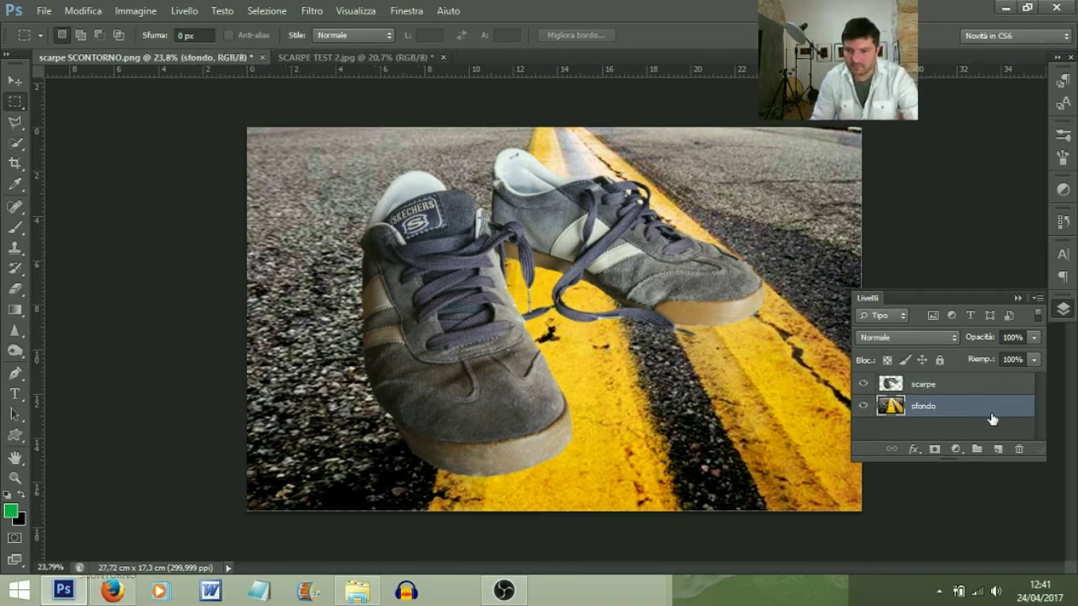
Convert the scarpe layer to a smart object.
left_click(928, 386)
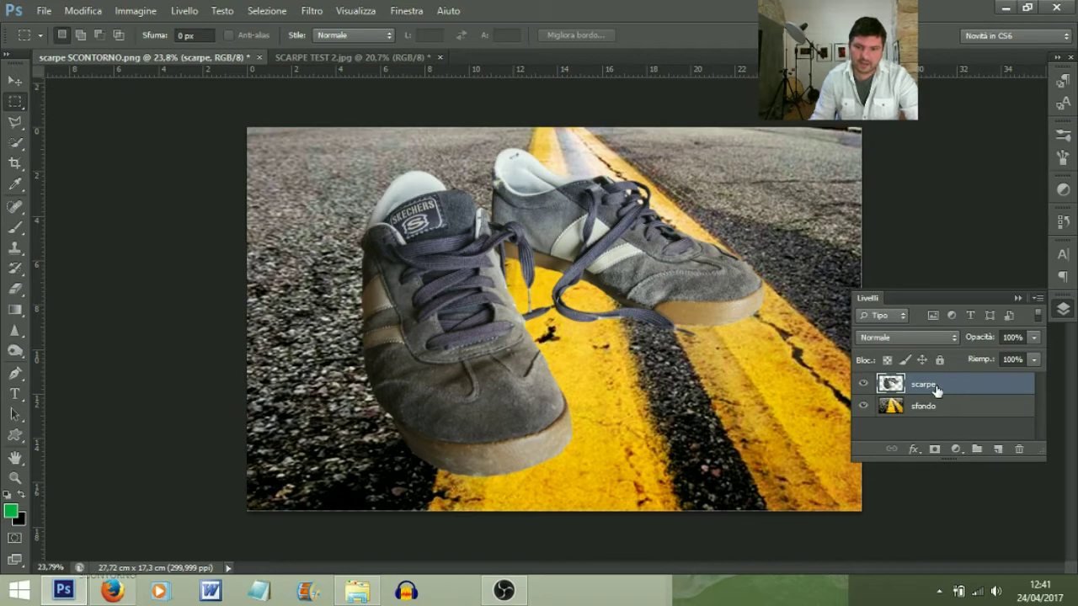
right_click(937, 389)
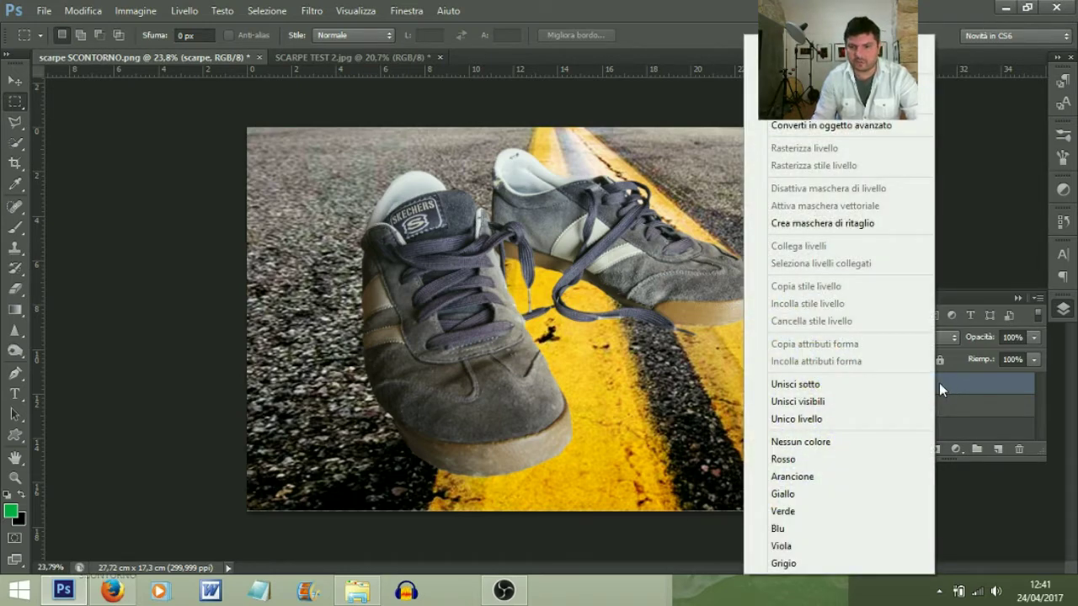
left_click(837, 128)
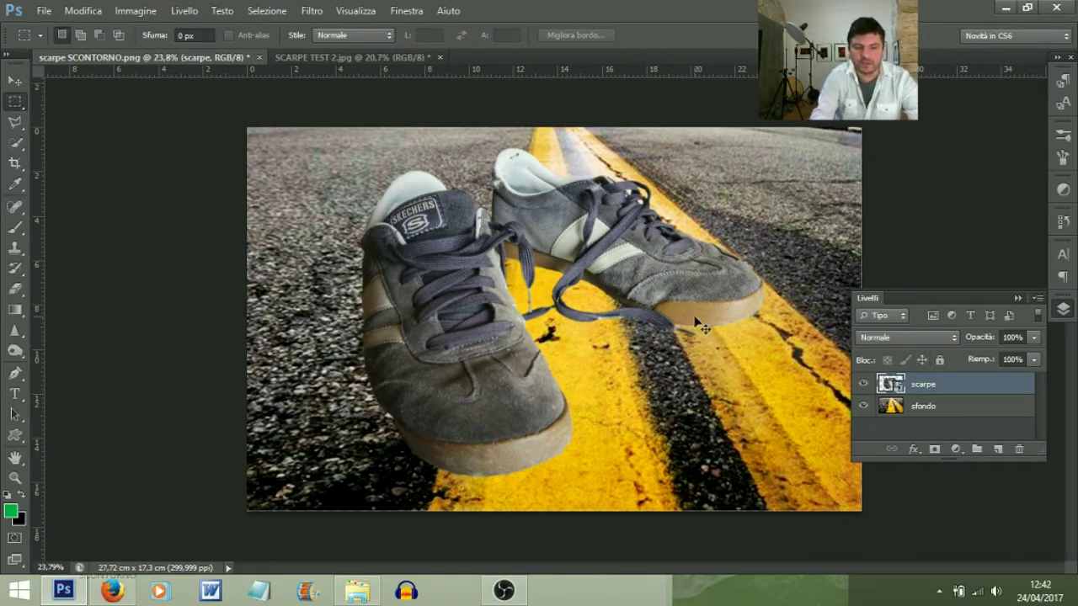
Scale the scarpe layer down to about 84% with Free Transform, keeping its lower-left corner in place.
key("ctrl+t")
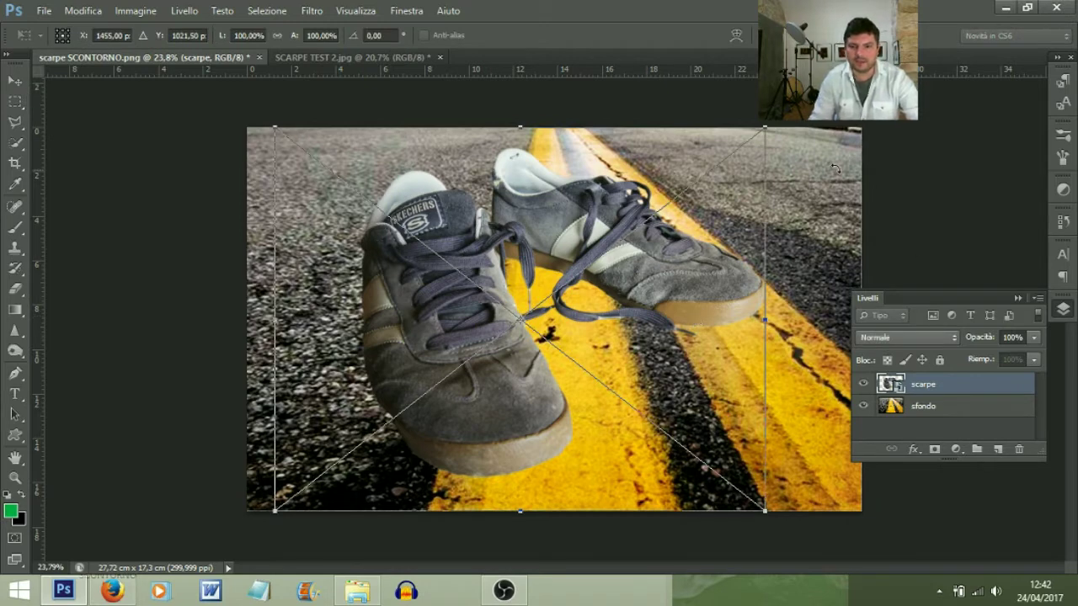
scroll(730, 192, "down", 2)
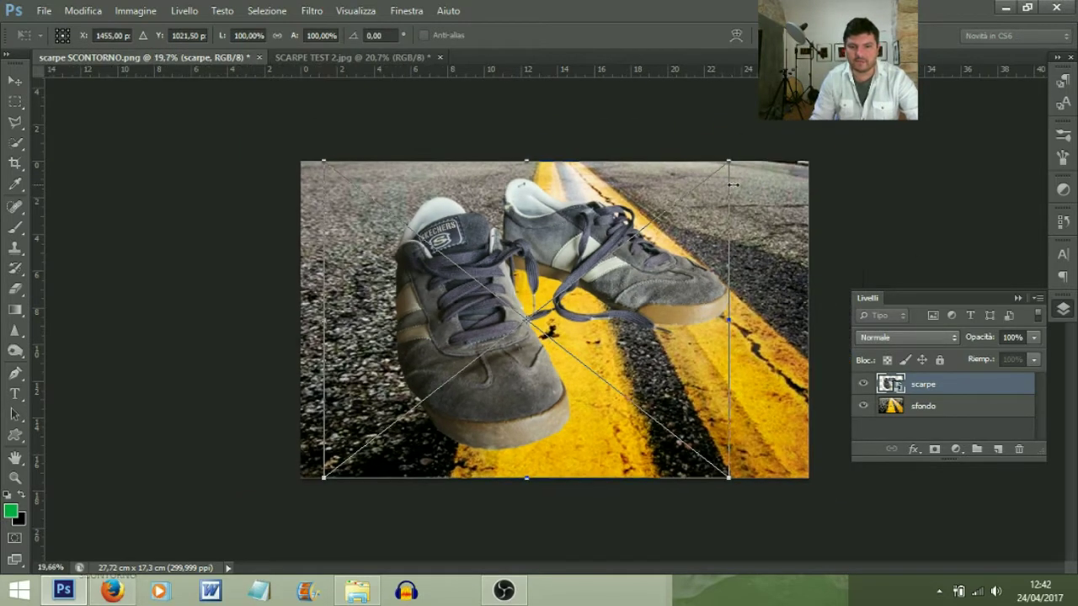
scroll(732, 192, "up", 1)
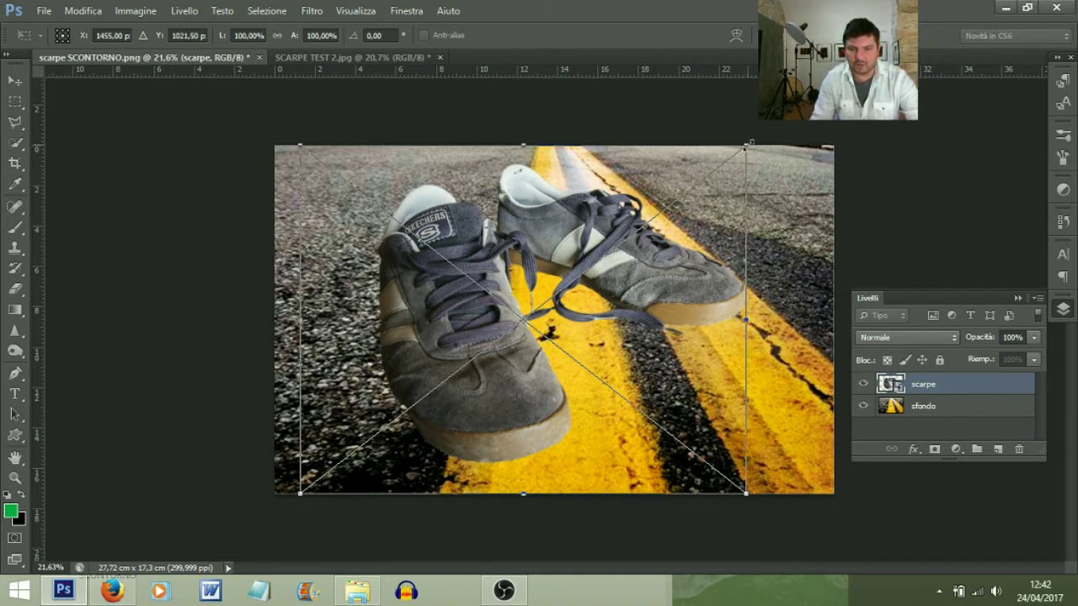
left_click_drag(745, 145, 706, 191)
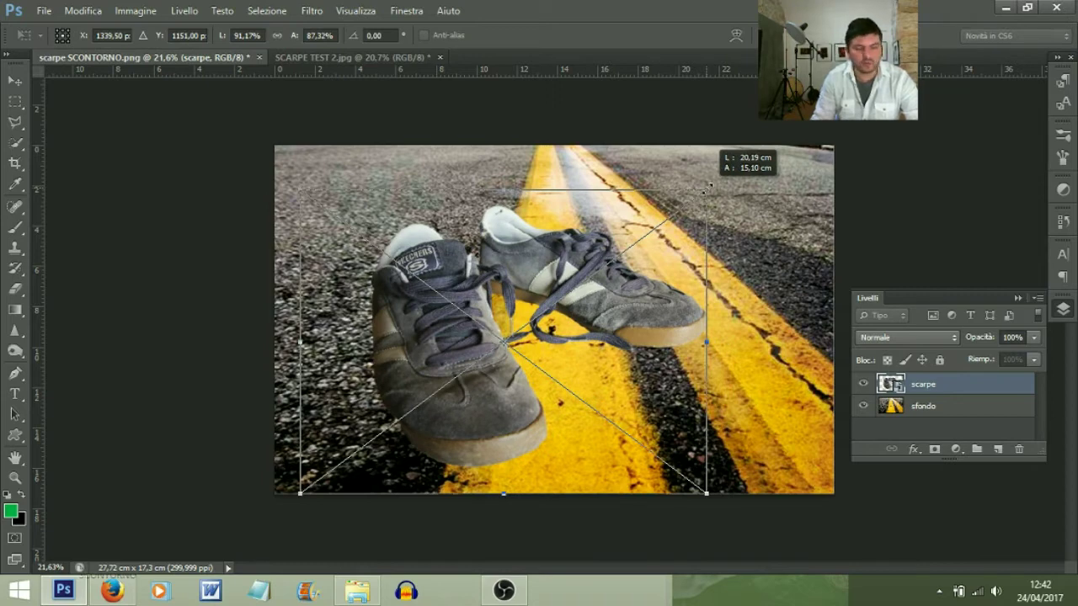
left_click_drag(707, 188, 690, 217)
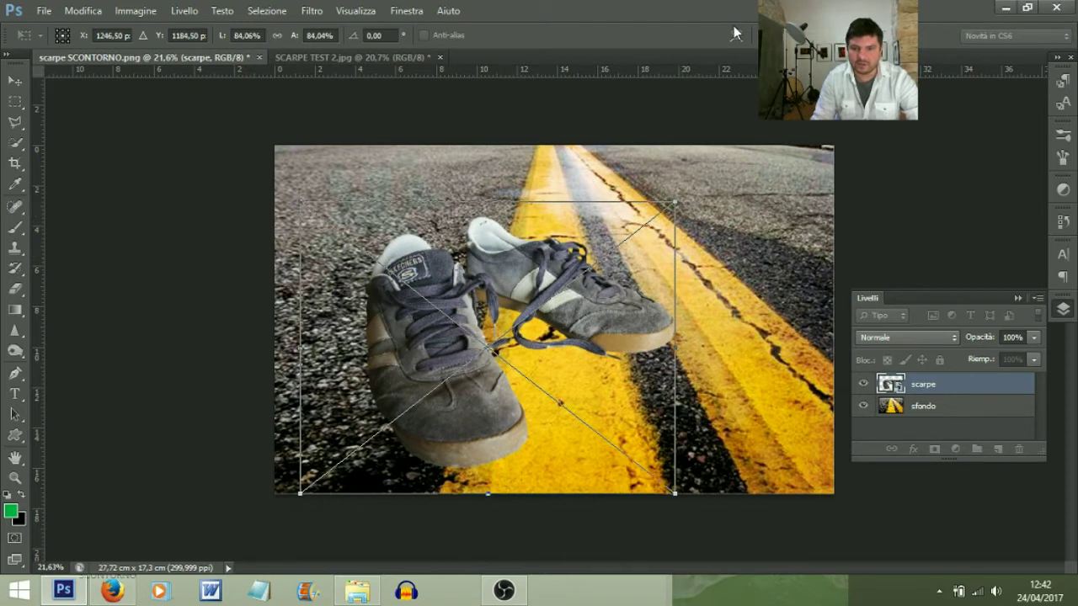
key("Return")
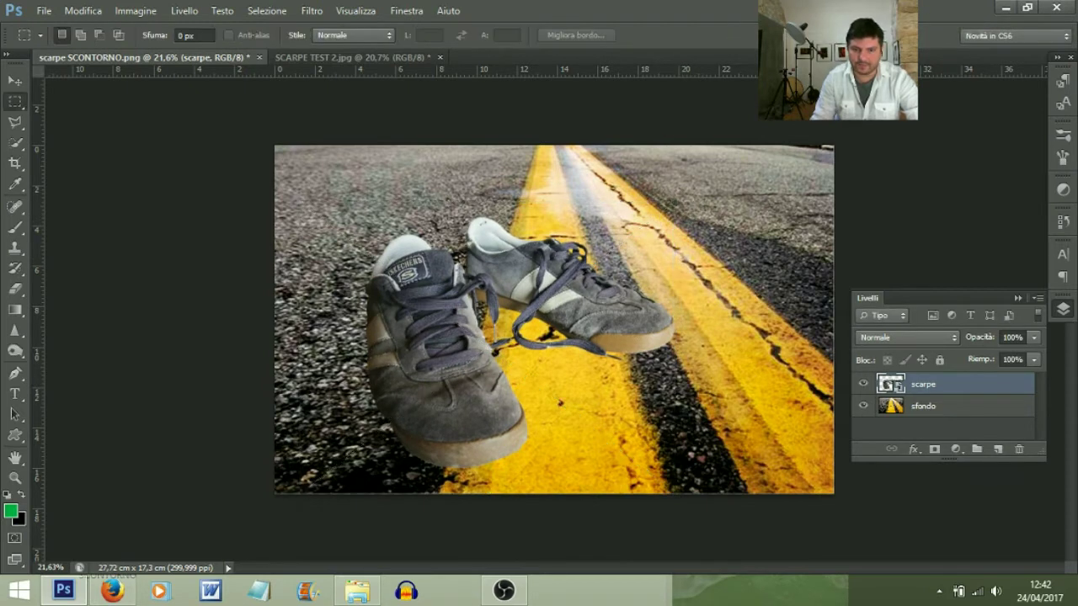
Move the shoes slightly higher on the road and add an empty layer between the scarpe and sfondo layers.
left_click_drag(437, 406, 455, 386)
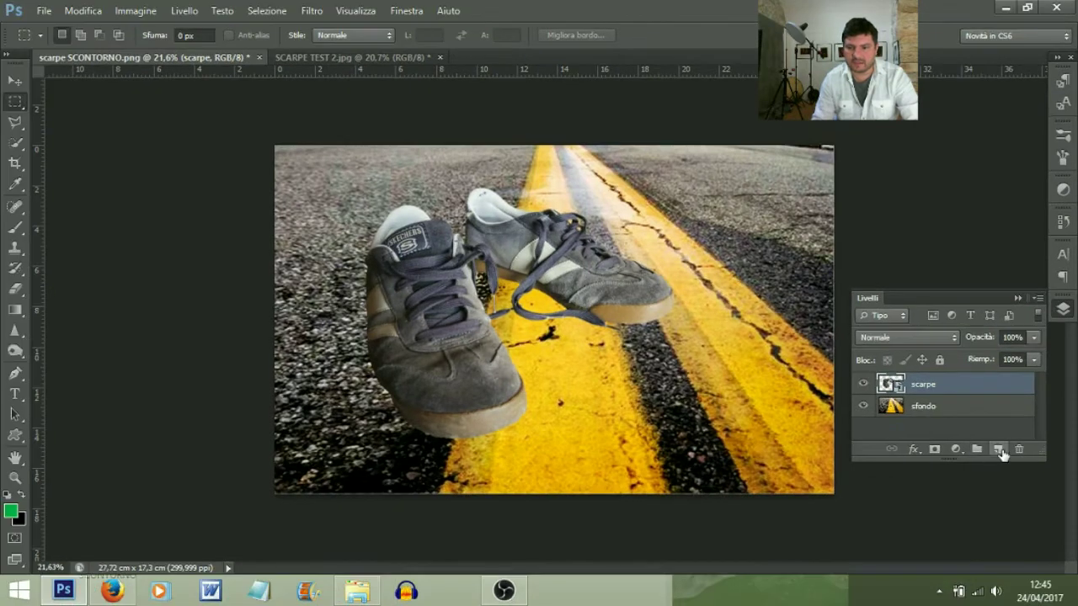
left_click(943, 446)
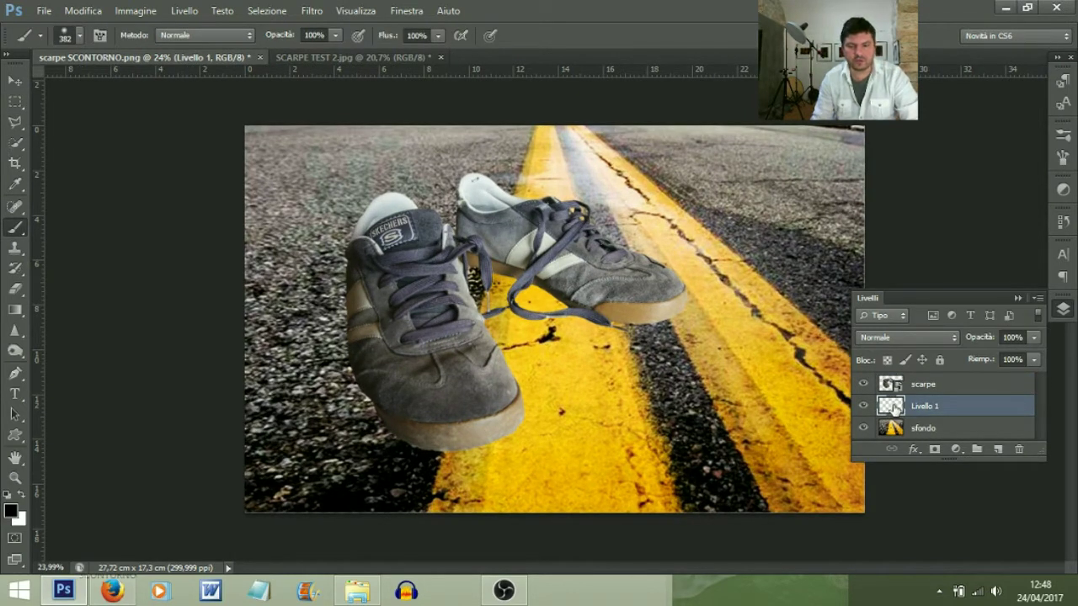
Set up the Brush tool with the soft round tip (Tondo morbido), 0% hardness and 21% opacity.
right_click(12, 234)
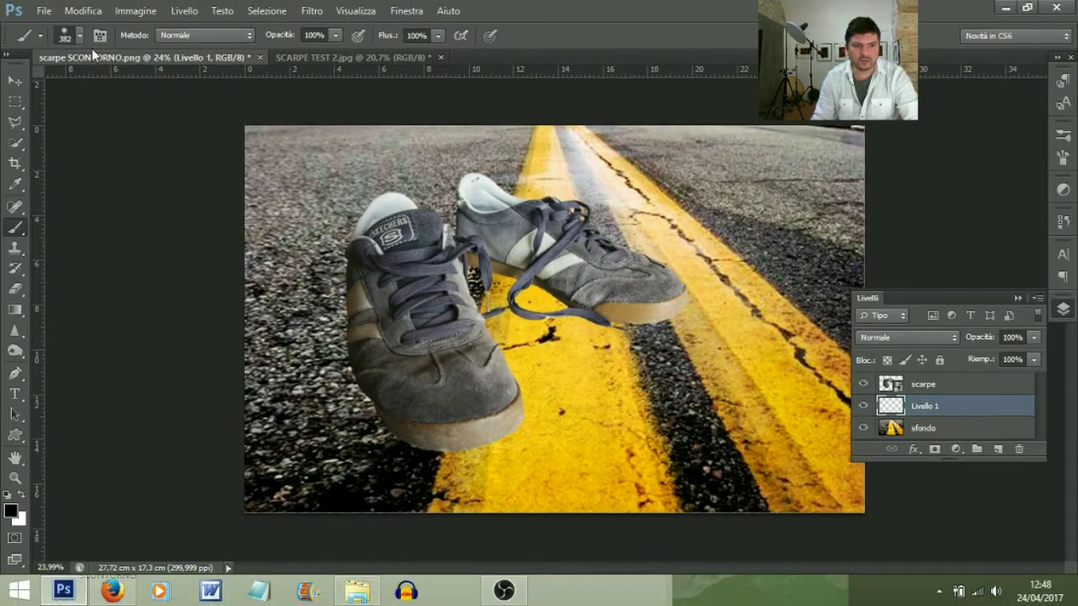
left_click(80, 36)
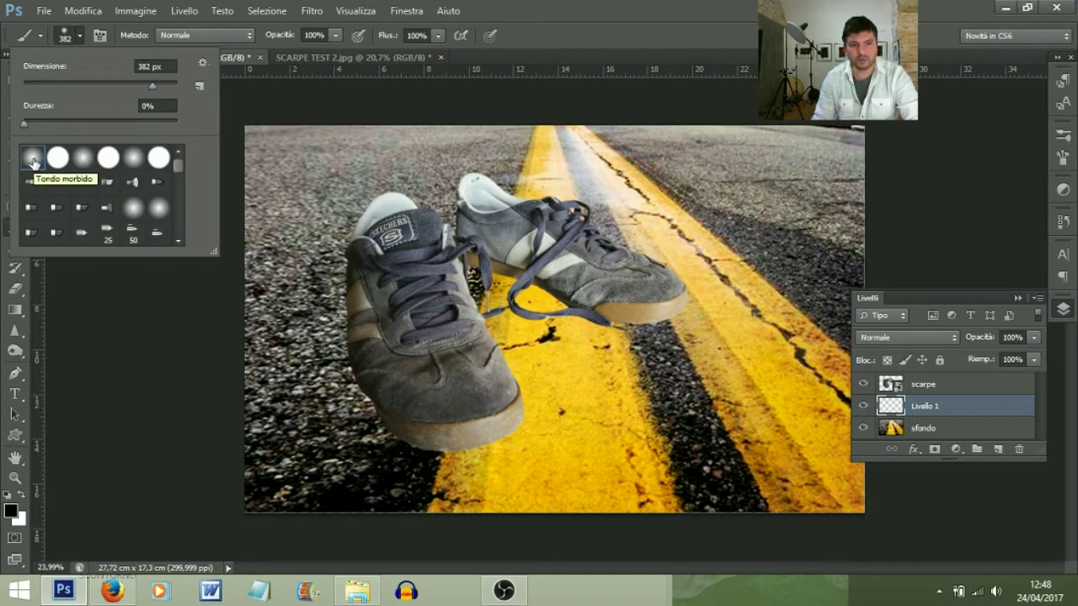
left_click_drag(335, 35, 270, 54)
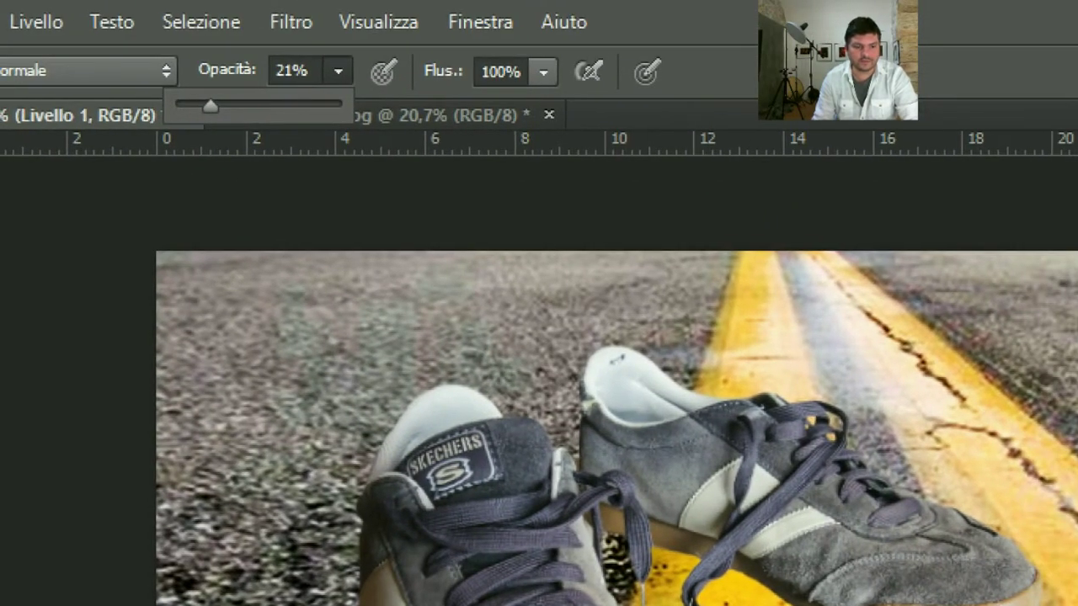
key("Return")
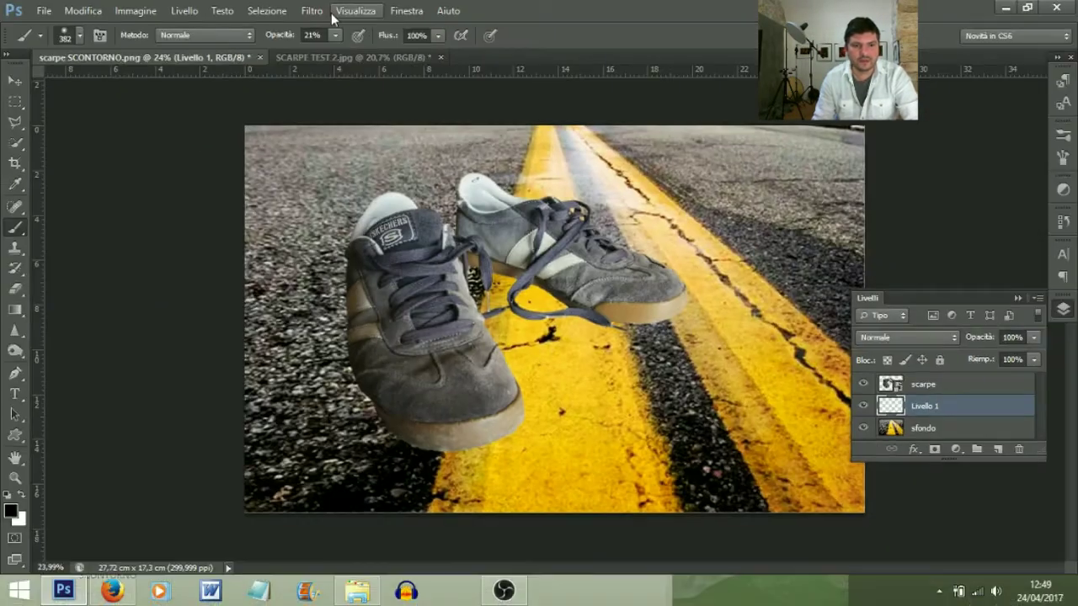
Pick black as the foreground colour for painting the shadow.
left_click(11, 511)
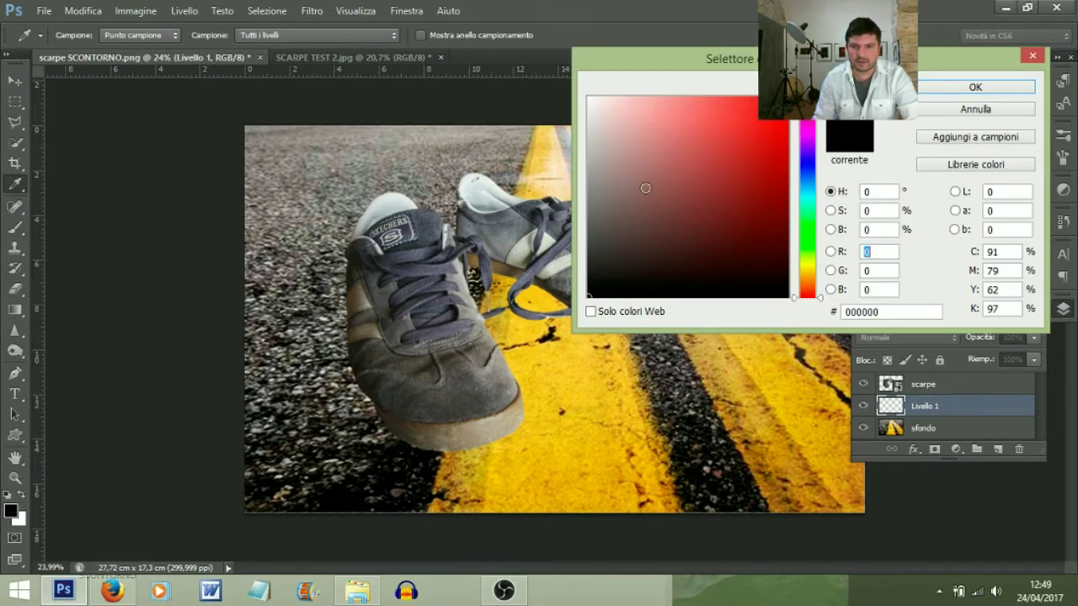
left_click_drag(647, 272, 569, 308)
left_click(975, 88)
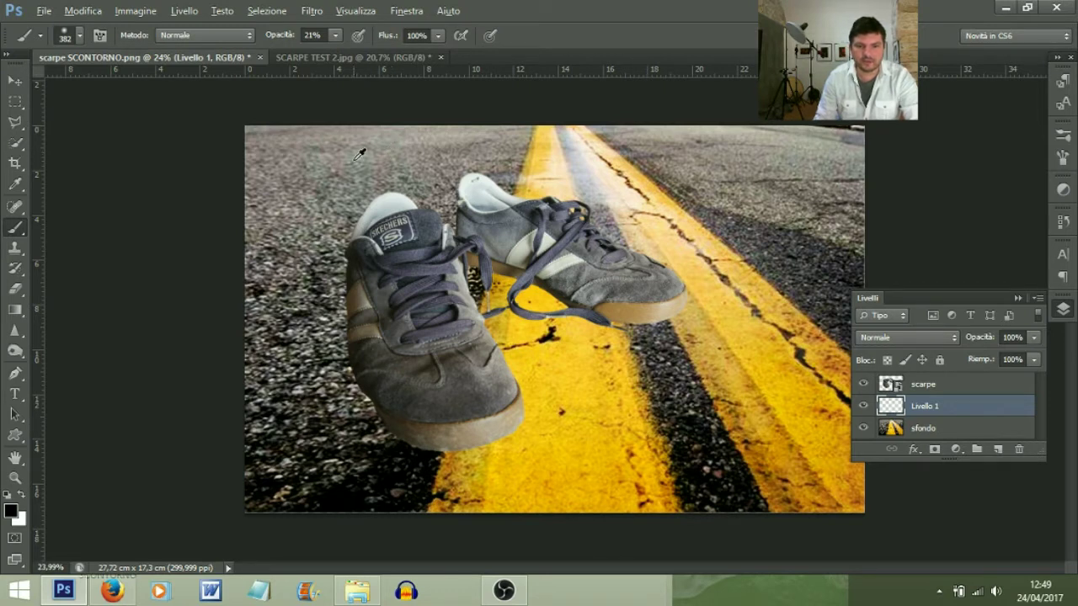
Resize the brush to 207 px and paint a faint contact shadow beneath the rear shoe's sole on Livello 1.
mouse_move(345, 175)
left_mouse_down()
mouse_move(339, 182)
mouse_move(517, 186)
mouse_move(313, 190)
mouse_move(327, 191)
left_mouse_up()
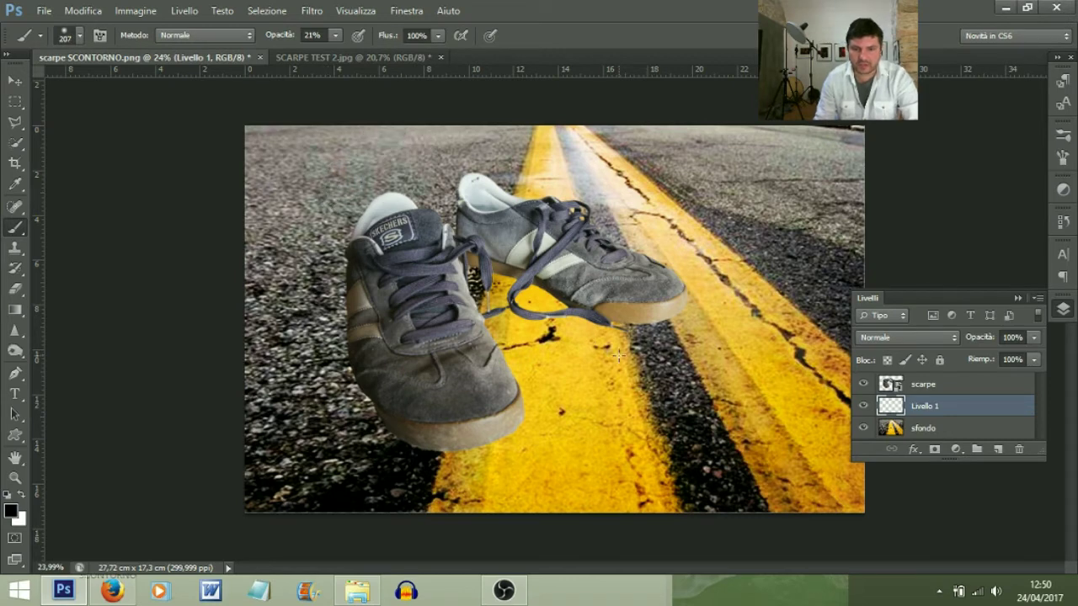
scroll(589, 429, "up", 2)
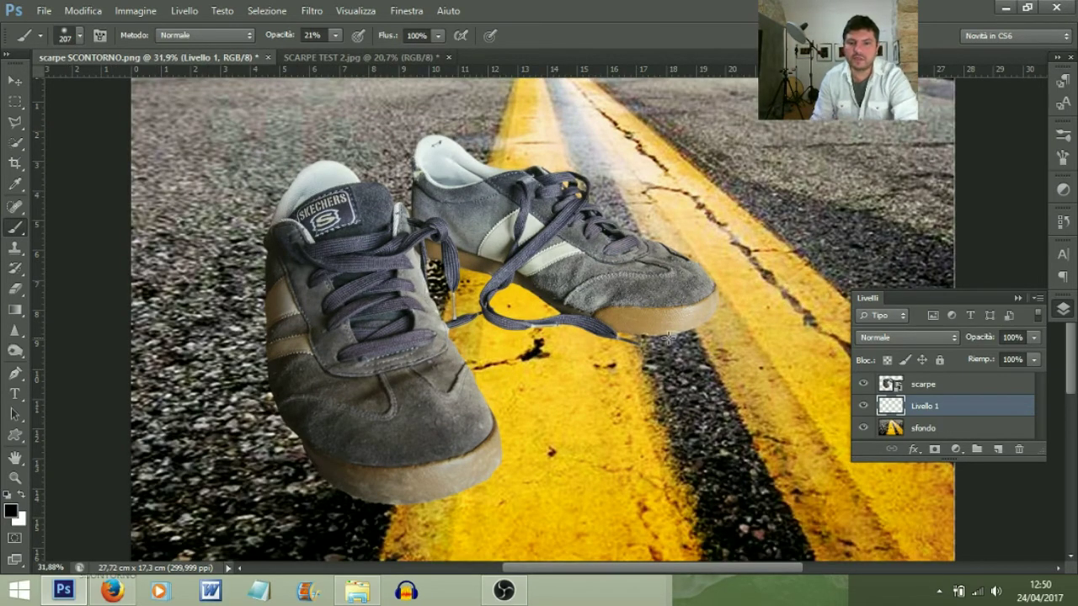
scroll(684, 359, "up", 2)
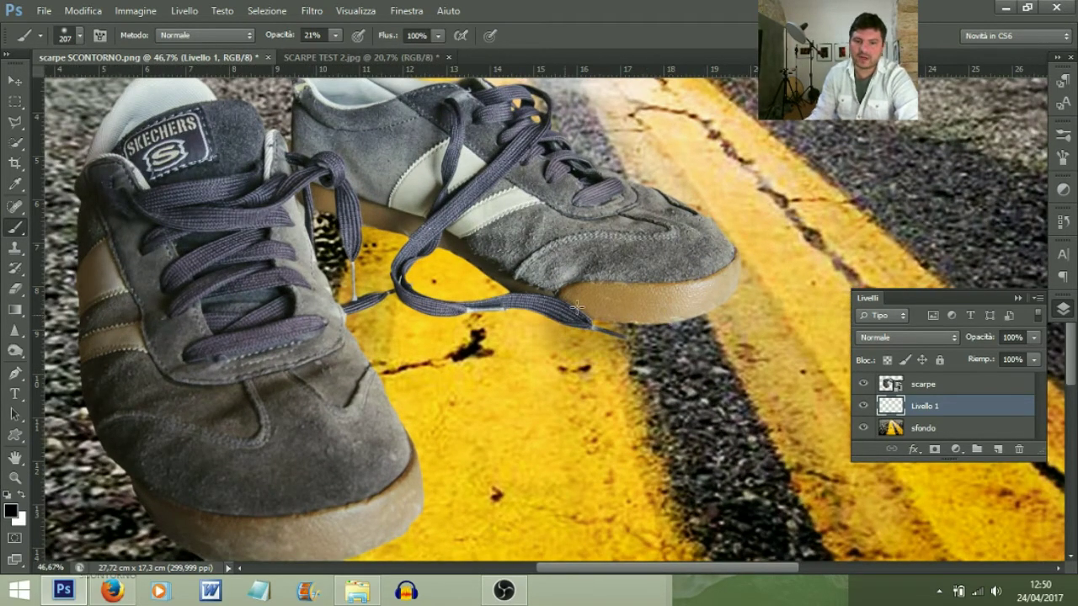
left_click_drag(362, 244, 505, 290)
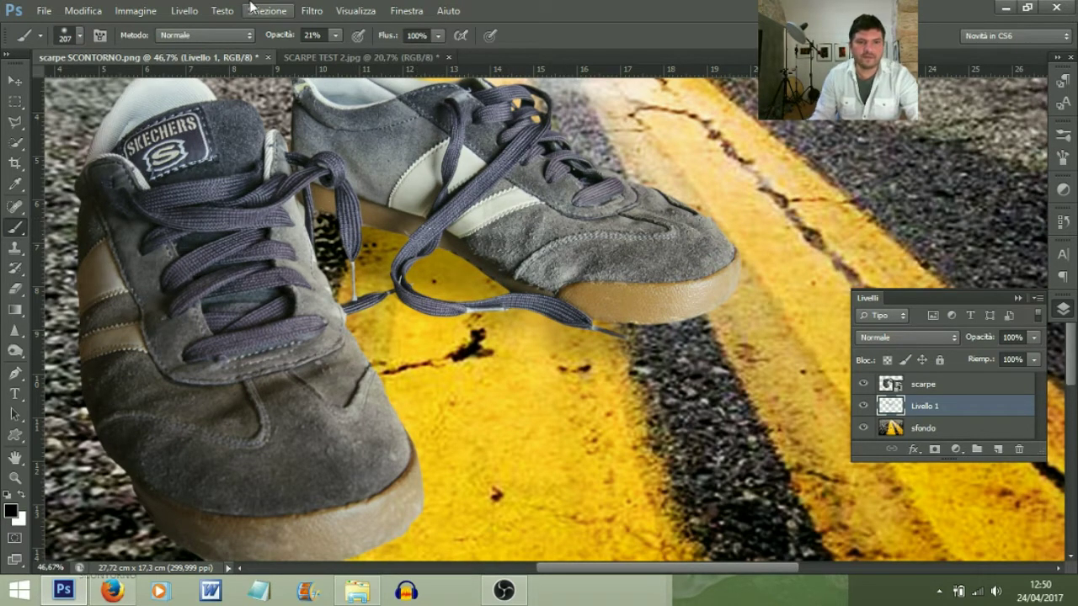
Set the brush opacity to 30% and paint a stronger shadow under the rear shoe, from heel to toe.
left_click(334, 36)
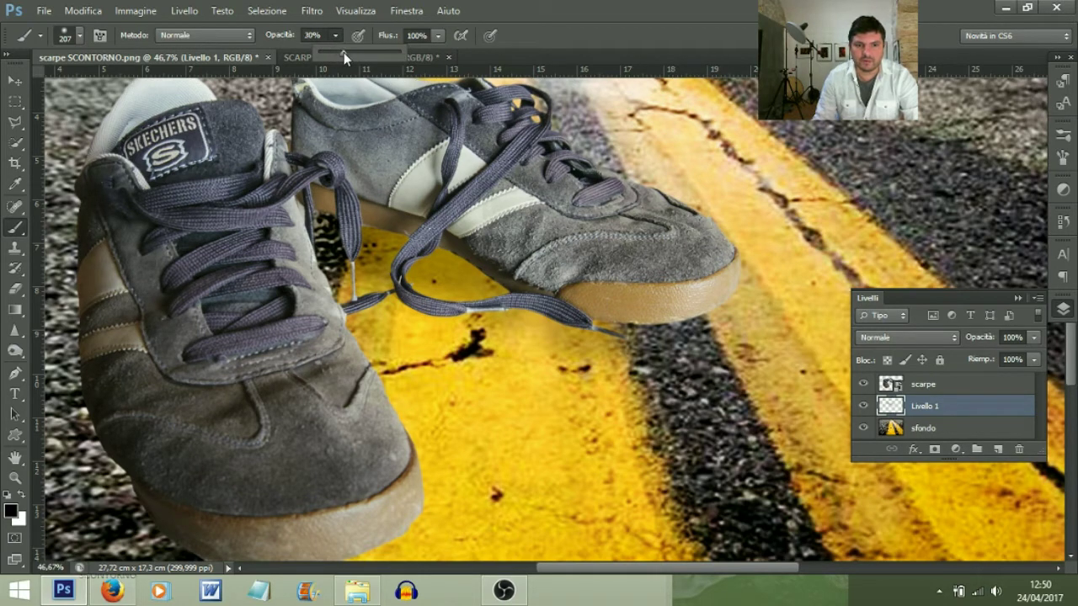
mouse_move(497, 278)
left_mouse_down()
mouse_move(442, 273)
mouse_move(383, 240)
left_mouse_up()
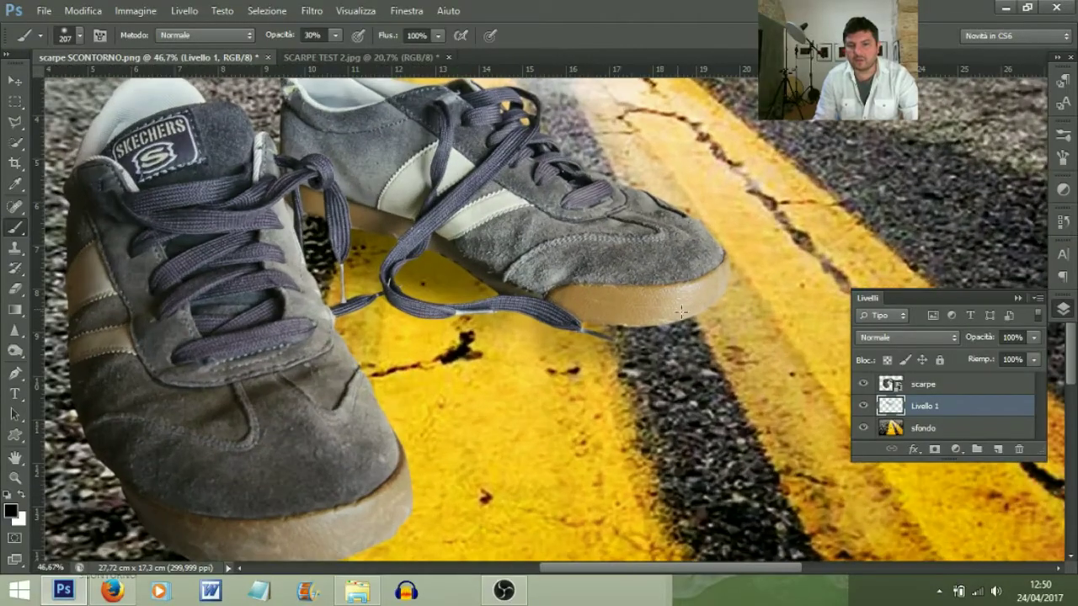
mouse_move(681, 312)
left_mouse_down()
mouse_move(692, 315)
mouse_move(534, 307)
mouse_move(498, 278)
mouse_move(379, 244)
mouse_move(505, 294)
mouse_move(425, 269)
mouse_move(367, 229)
mouse_move(434, 252)
mouse_move(359, 219)
left_mouse_up()
scroll(526, 261, "down", 1)
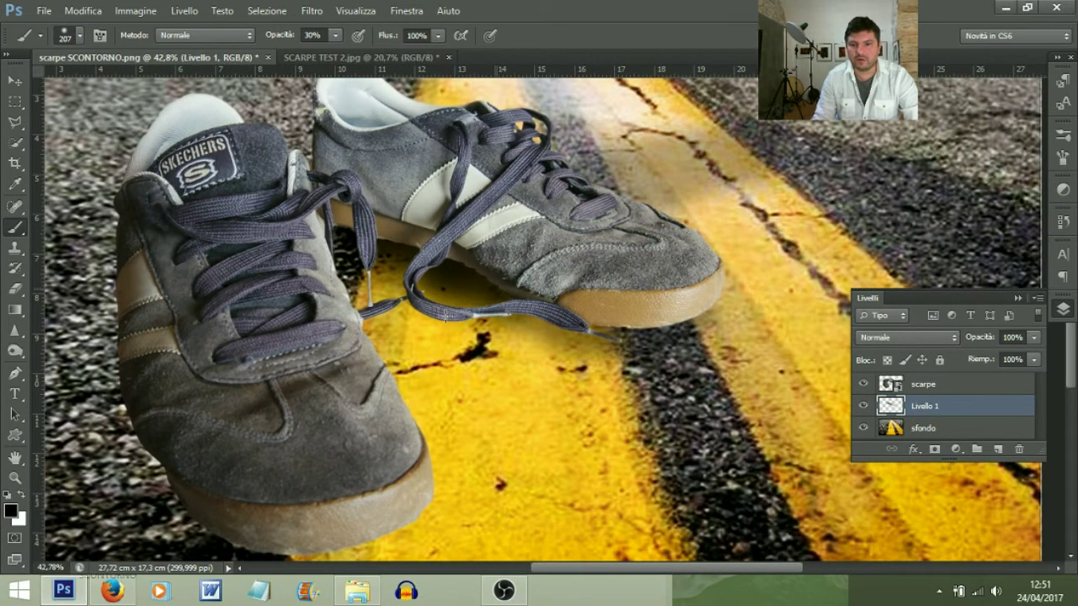
mouse_move(628, 285)
left_mouse_down()
mouse_move(539, 354)
mouse_move(599, 365)
left_mouse_up()
scroll(661, 292, "down", 3)
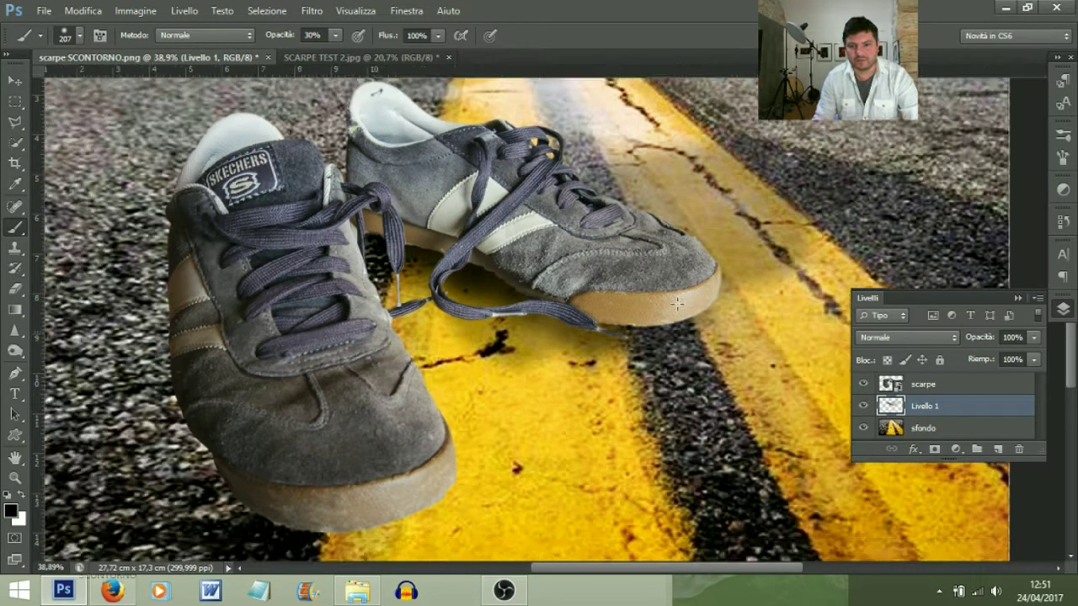
Darken the shadow under the rear shoe's arch, its loose lace and the toe of the sole.
scroll(581, 355, "up", 1)
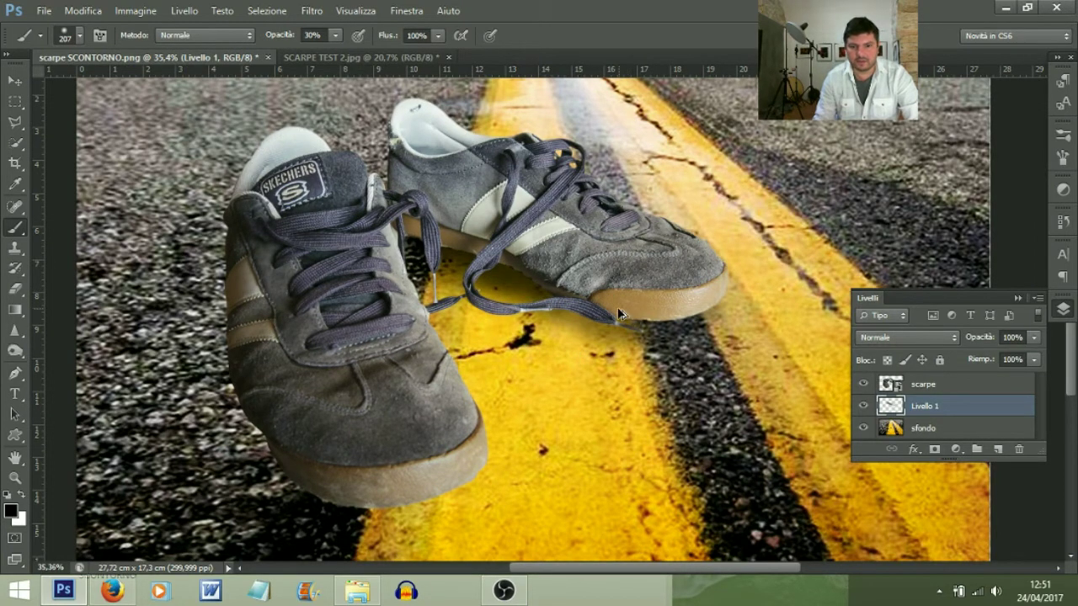
scroll(599, 299, "up", 3)
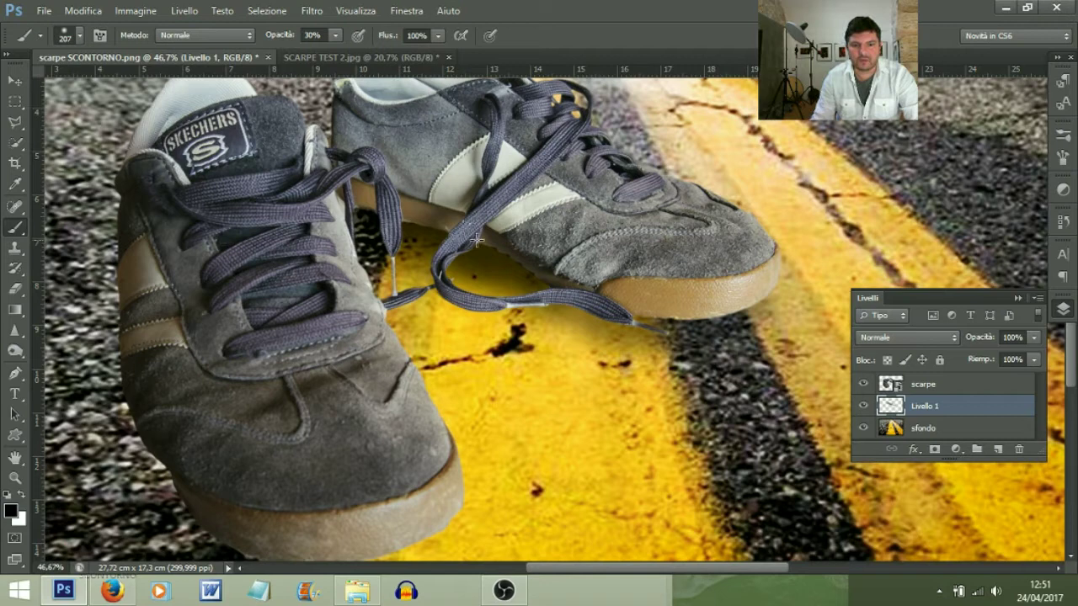
left_click_drag(497, 252, 408, 222)
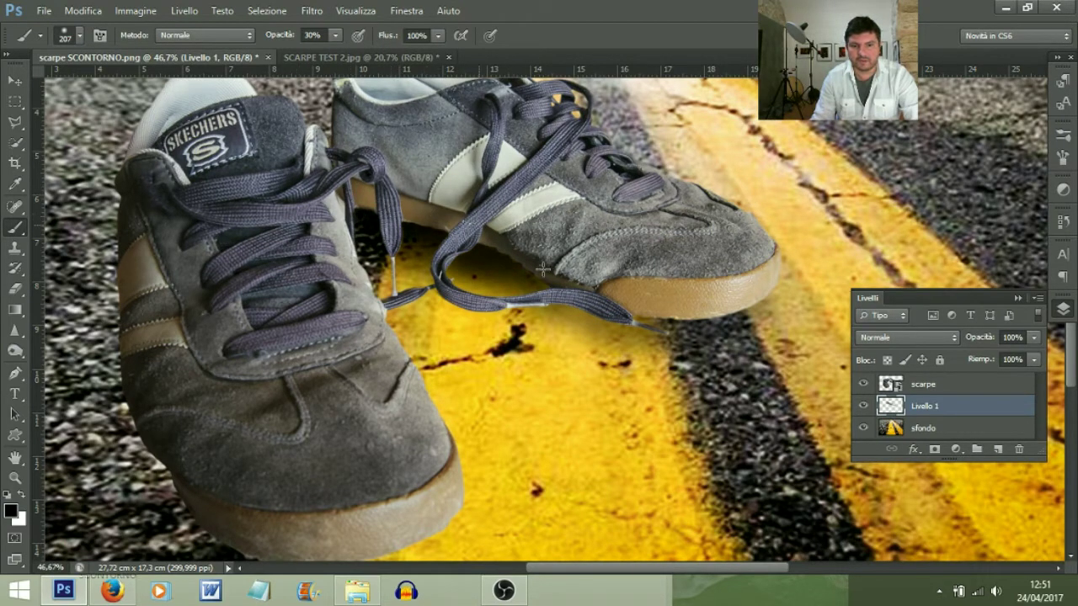
mouse_move(581, 316)
left_mouse_down()
mouse_move(653, 335)
mouse_move(682, 328)
left_mouse_up()
mouse_move(736, 281)
left_mouse_down()
mouse_move(692, 300)
mouse_move(548, 274)
mouse_move(734, 276)
mouse_move(747, 296)
mouse_move(605, 295)
left_mouse_up()
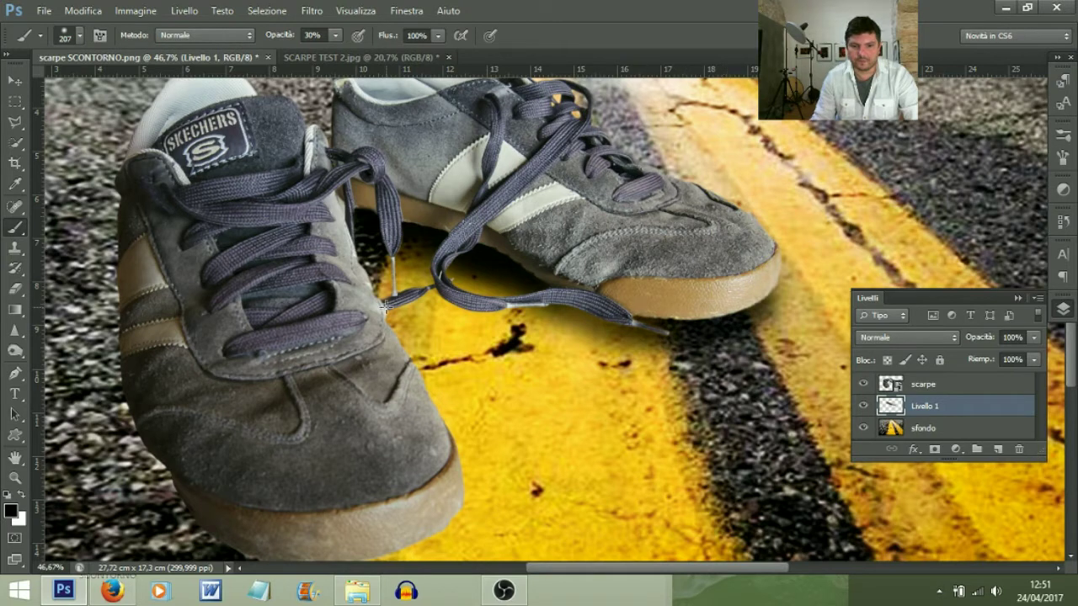
scroll(315, 433, "down", 3)
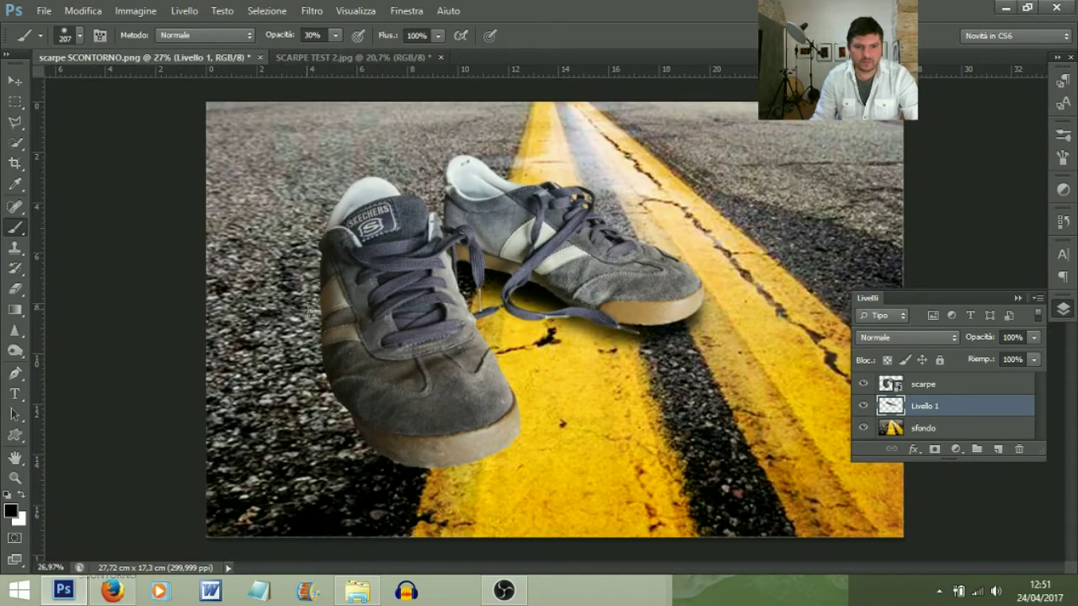
Paint a soft shadow along the outer side of the front shoe and beneath its toe.
mouse_move(320, 304)
left_mouse_down()
mouse_move(324, 369)
mouse_move(379, 448)
mouse_move(340, 378)
mouse_move(369, 431)
mouse_move(316, 357)
left_mouse_up()
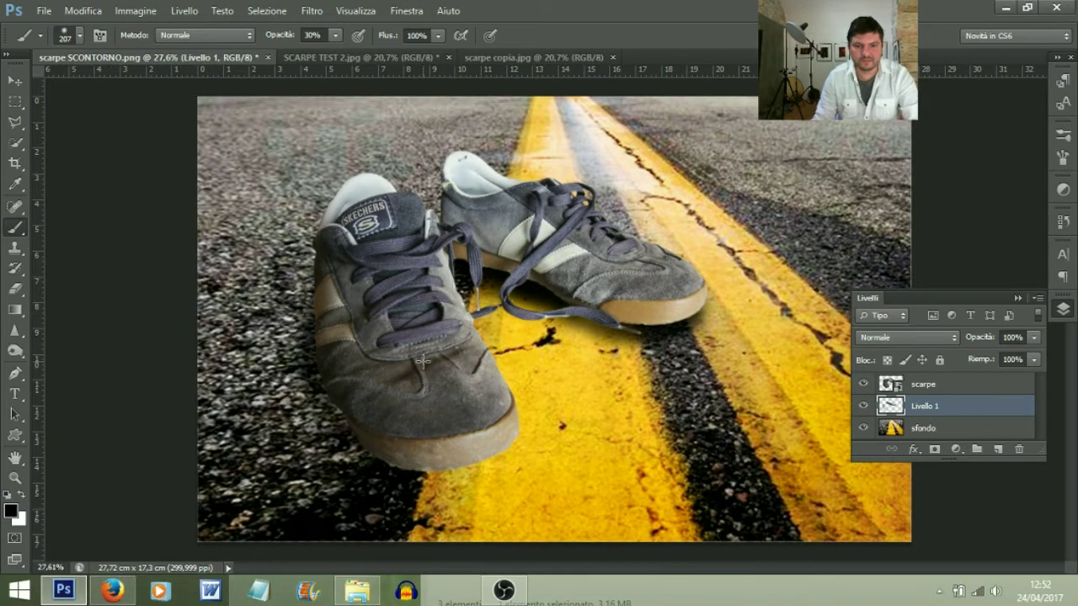
mouse_move(387, 441)
left_mouse_down()
mouse_move(378, 450)
mouse_move(414, 466)
left_mouse_up()
mouse_move(433, 467)
left_mouse_down()
mouse_move(492, 463)
mouse_move(400, 471)
mouse_move(419, 461)
left_mouse_up()
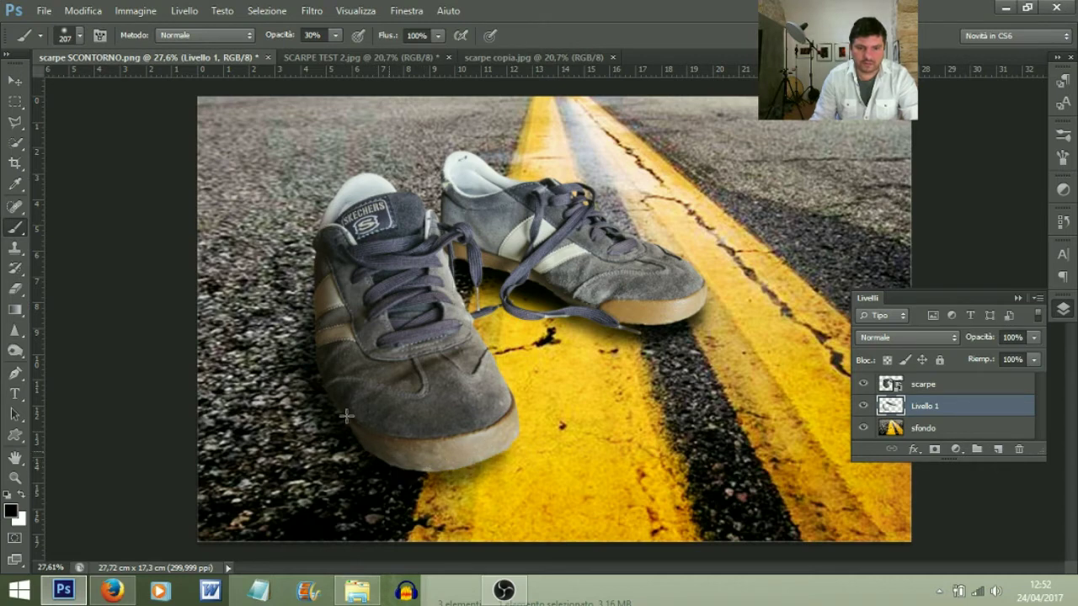
scroll(321, 375, "down", 2)
scroll(724, 319, "up", 1)
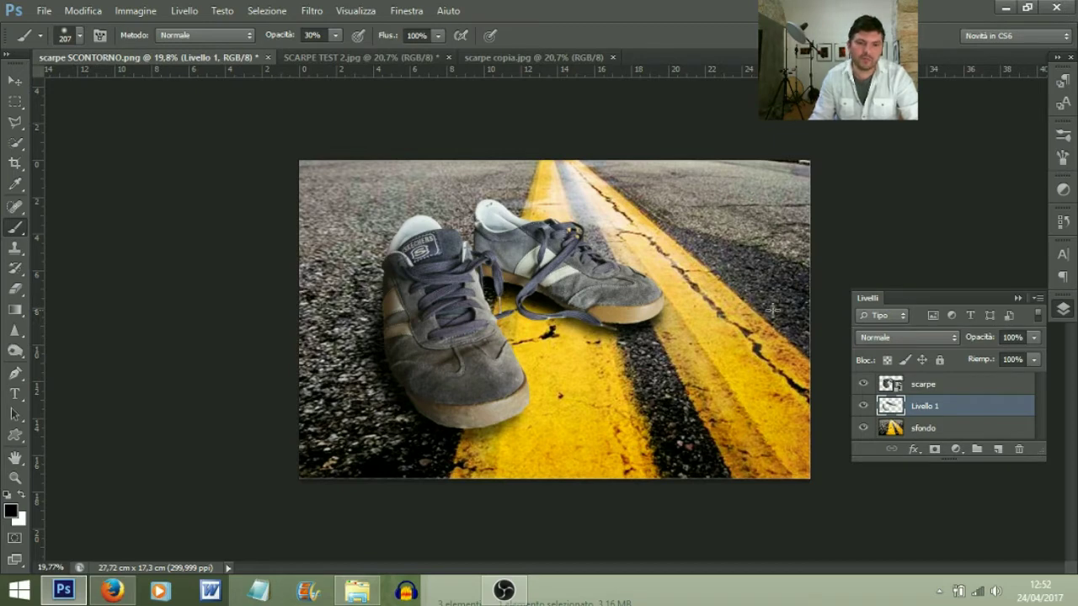
Deepen the front shoe's shadow with another stroke from its outer side around the edge of the sole.
scroll(592, 224, "up", 4)
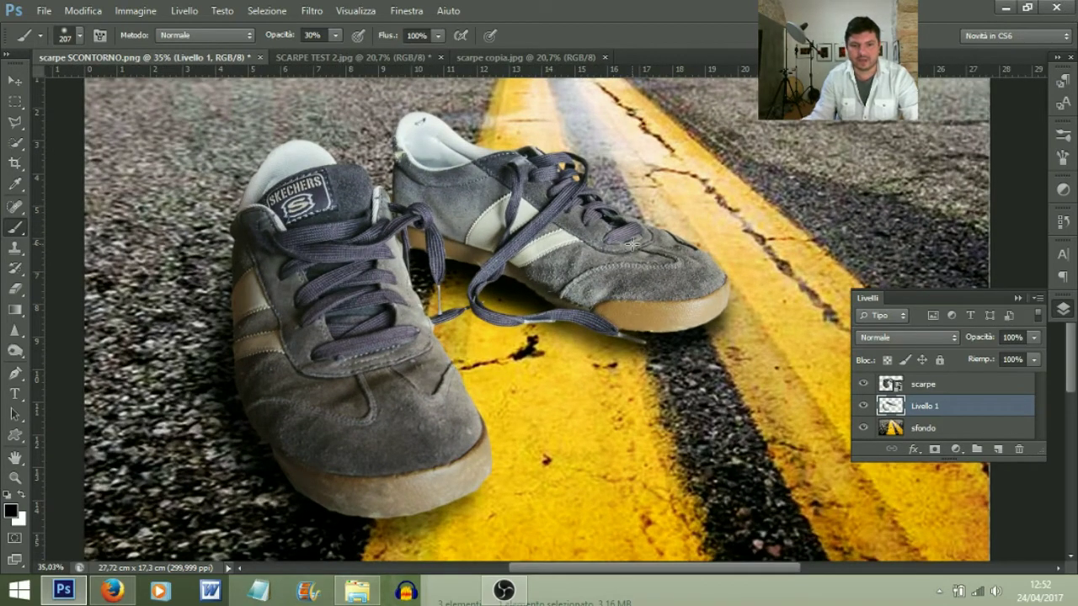
scroll(568, 261, "down", 3)
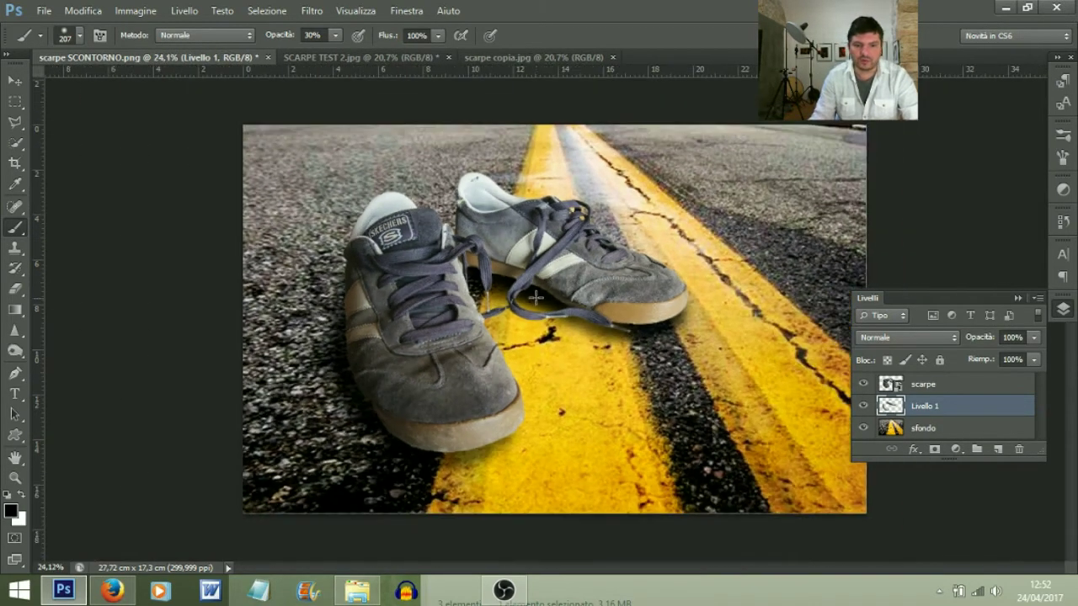
scroll(552, 292, "up", 3)
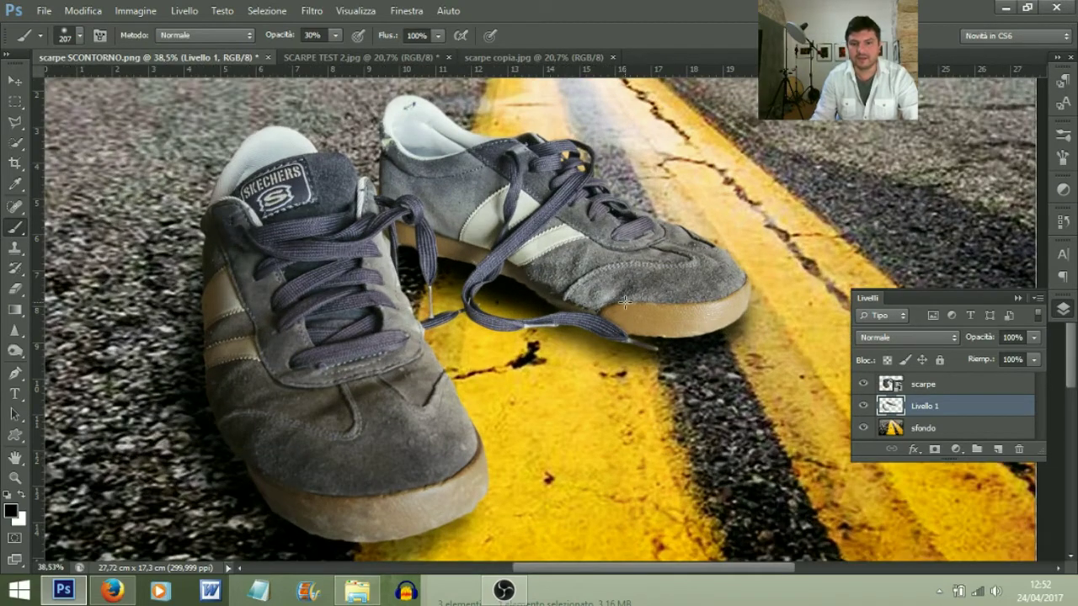
scroll(492, 265, "down", 2)
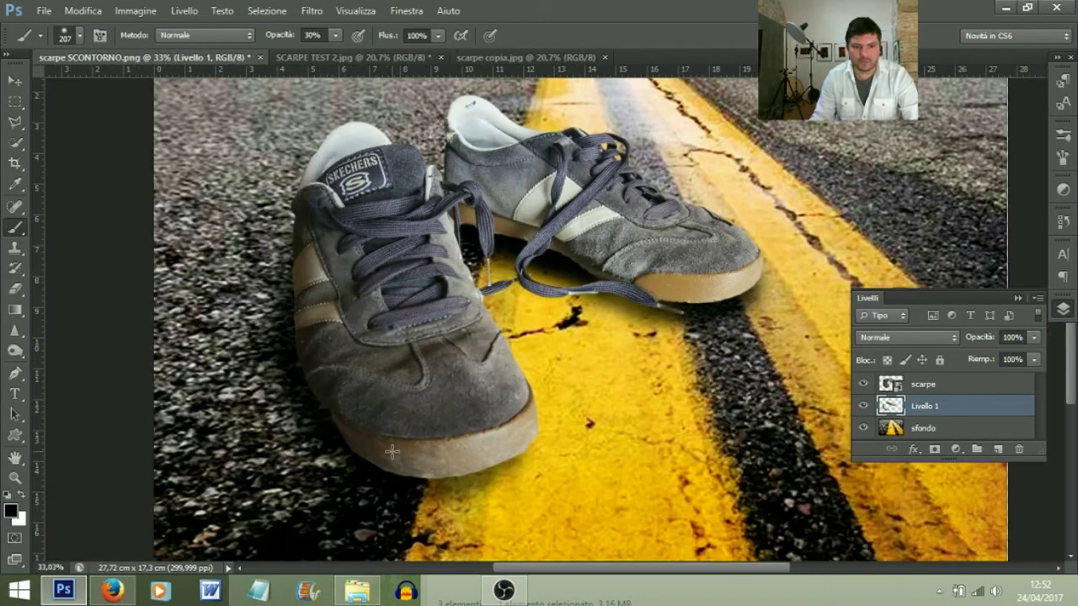
mouse_move(283, 371)
left_mouse_down()
mouse_move(248, 281)
mouse_move(284, 217)
mouse_move(294, 424)
mouse_move(351, 471)
mouse_move(407, 469)
left_mouse_up()
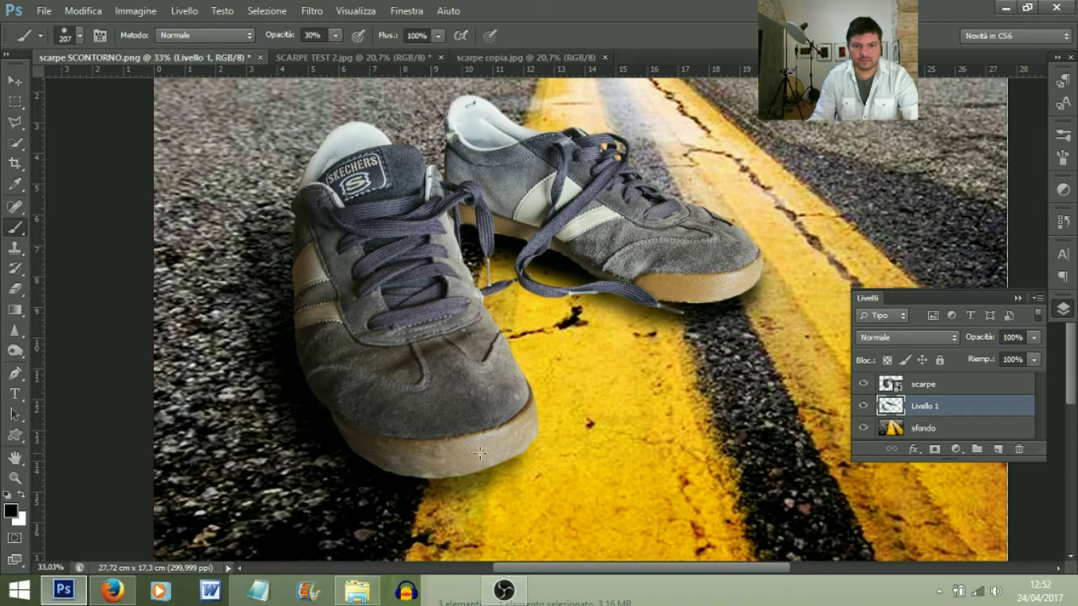
Compare the painted shadows with the real ones in the original photo, scarpe copia.jpg.
scroll(459, 453, "down", 2)
scroll(496, 404, "up", 3)
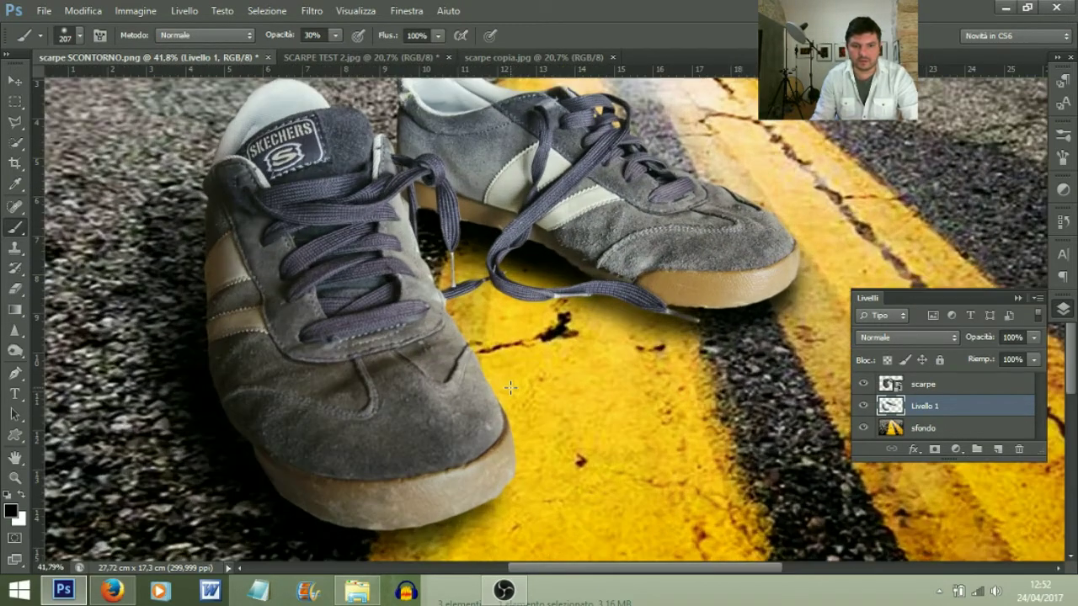
scroll(471, 333, "up", 1)
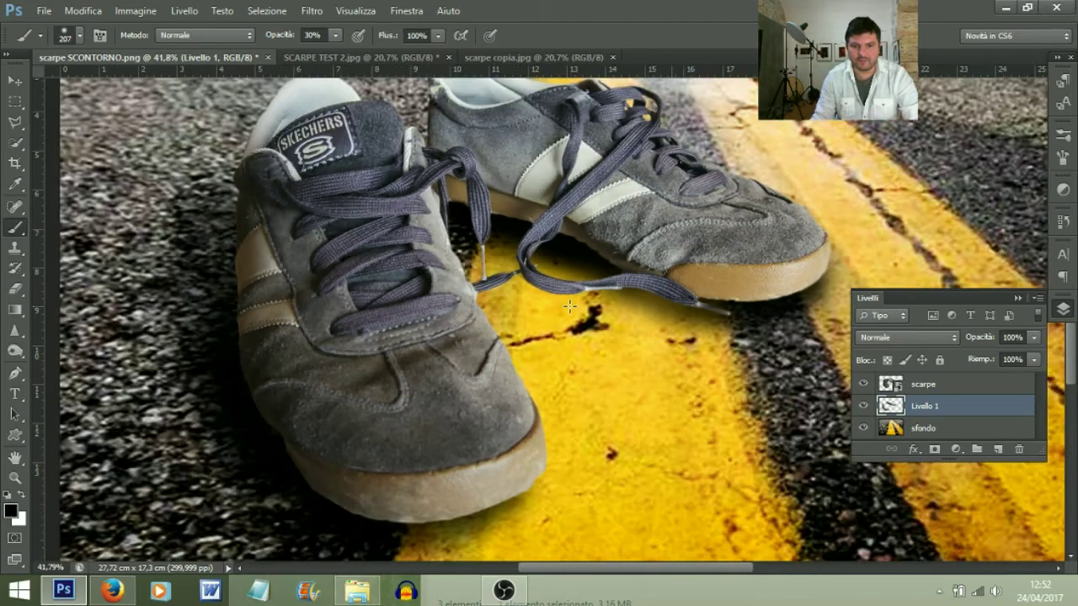
scroll(471, 334, "down", 1)
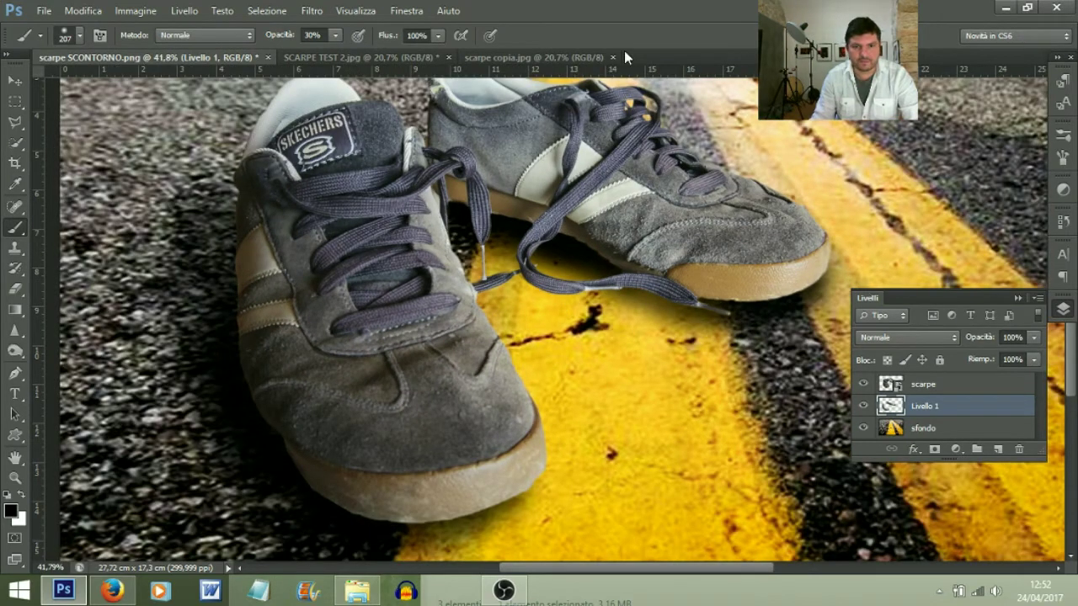
left_click(538, 56)
scroll(605, 305, "up", 3)
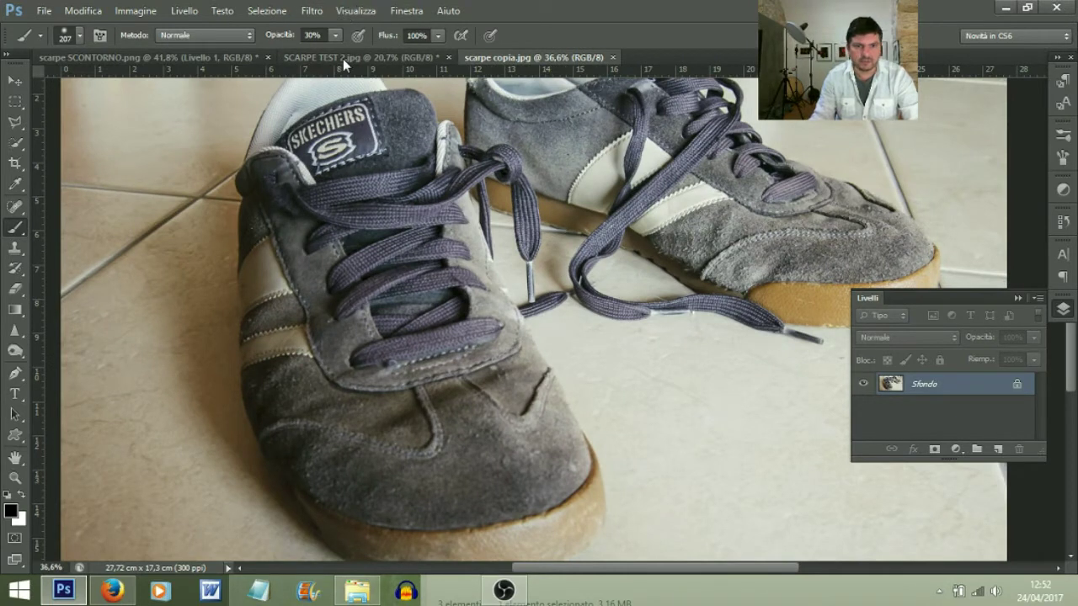
Return to scarpe SCONTORNO.png, reduce the brush to 72 px and paint a shadow around the laces between the two shoes.
left_click(218, 58)
scroll(524, 287, "up", 1)
left_click_drag(521, 286, 520, 278)
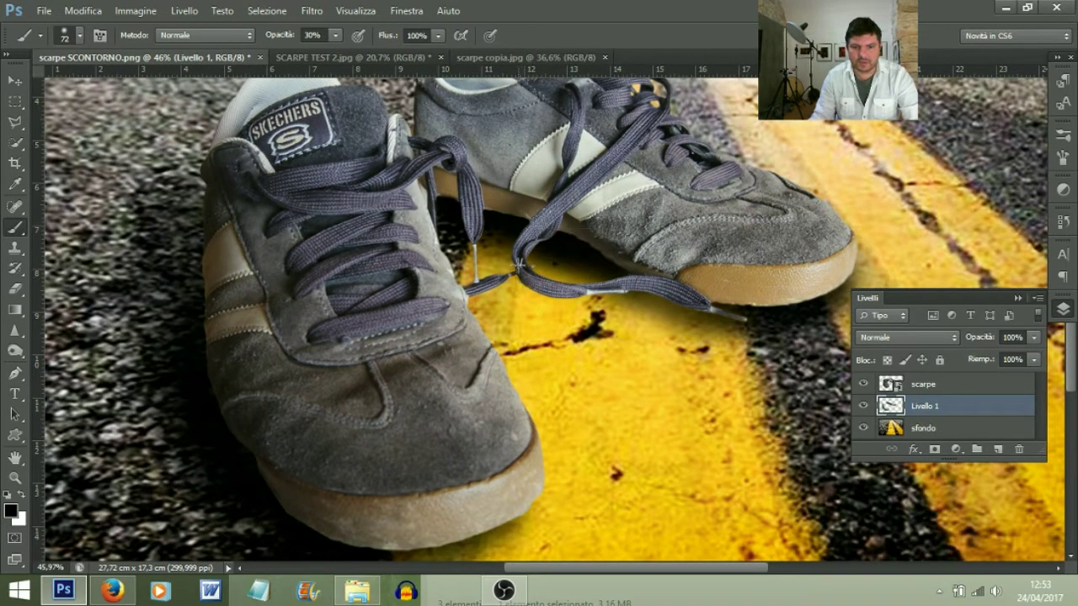
mouse_move(496, 221)
left_mouse_down()
mouse_move(491, 265)
mouse_move(514, 273)
mouse_move(483, 249)
mouse_move(500, 206)
mouse_move(544, 289)
mouse_move(479, 231)
mouse_move(478, 254)
mouse_move(571, 303)
mouse_move(532, 293)
mouse_move(481, 232)
mouse_move(498, 304)
left_mouse_up()
scroll(514, 291, "down", 3)
scroll(667, 356, "up", 2)
scroll(511, 286, "up", 2)
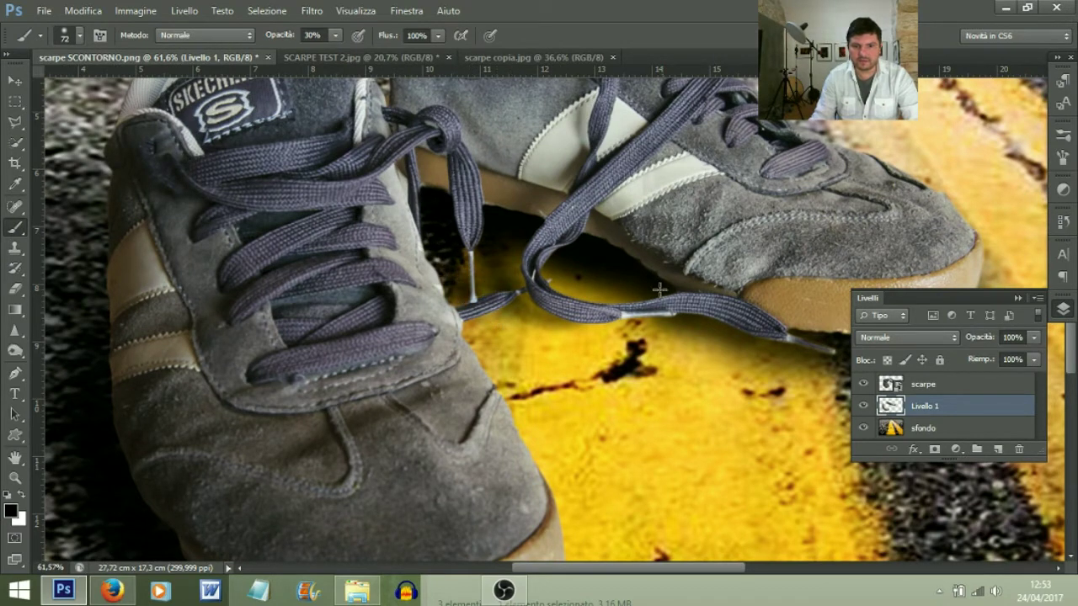
Add a new empty layer above Livello 1 and name it "ombra scarpe".
scroll(497, 298, "down", 2)
scroll(532, 278, "up", 1)
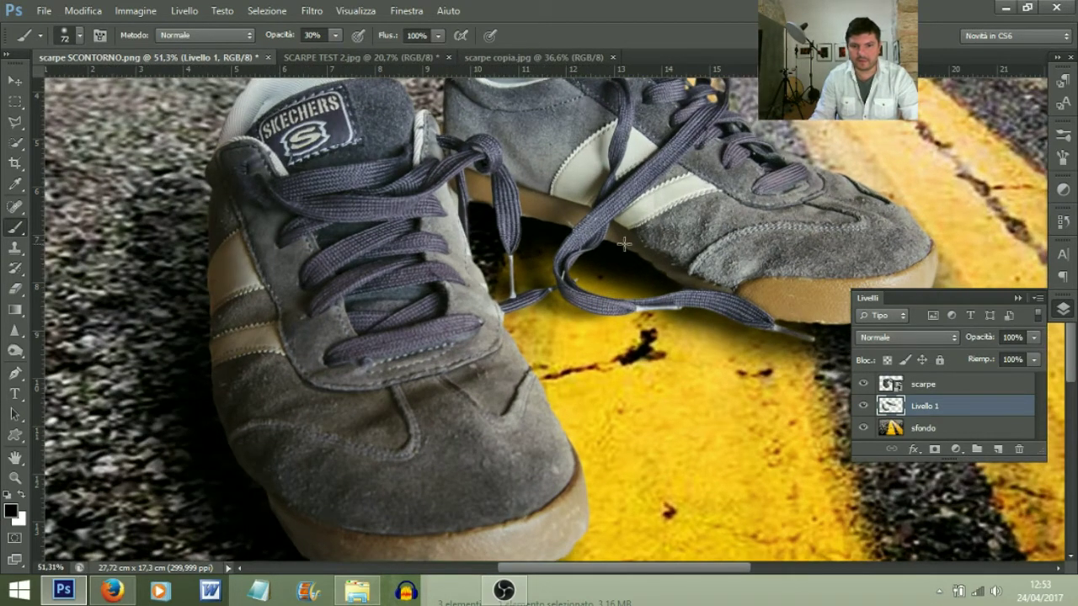
scroll(731, 276, "down", 2)
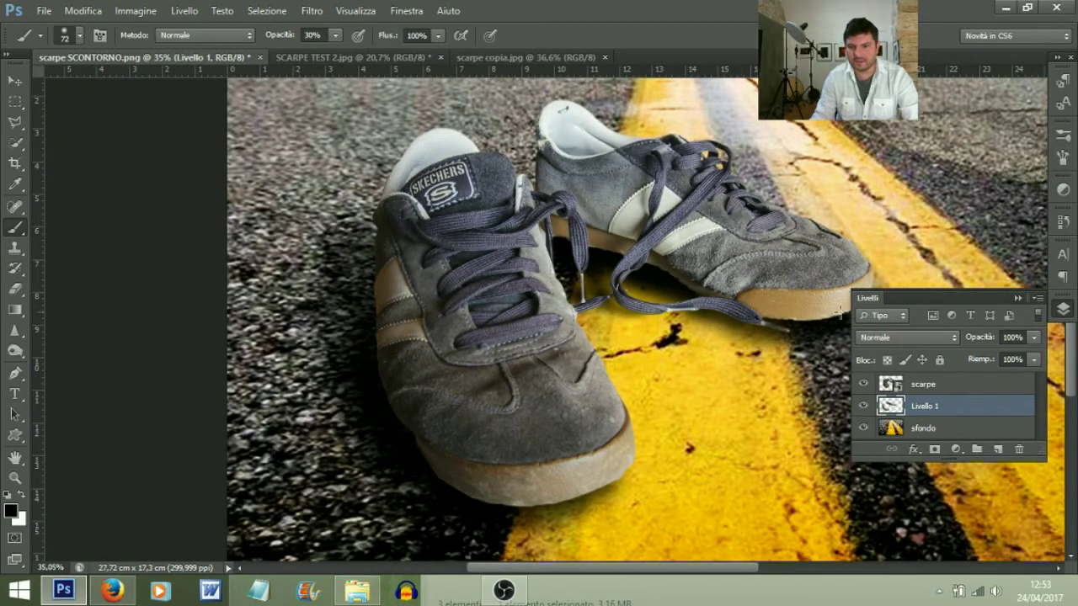
scroll(804, 308, "down", 2)
scroll(588, 391, "up", 1)
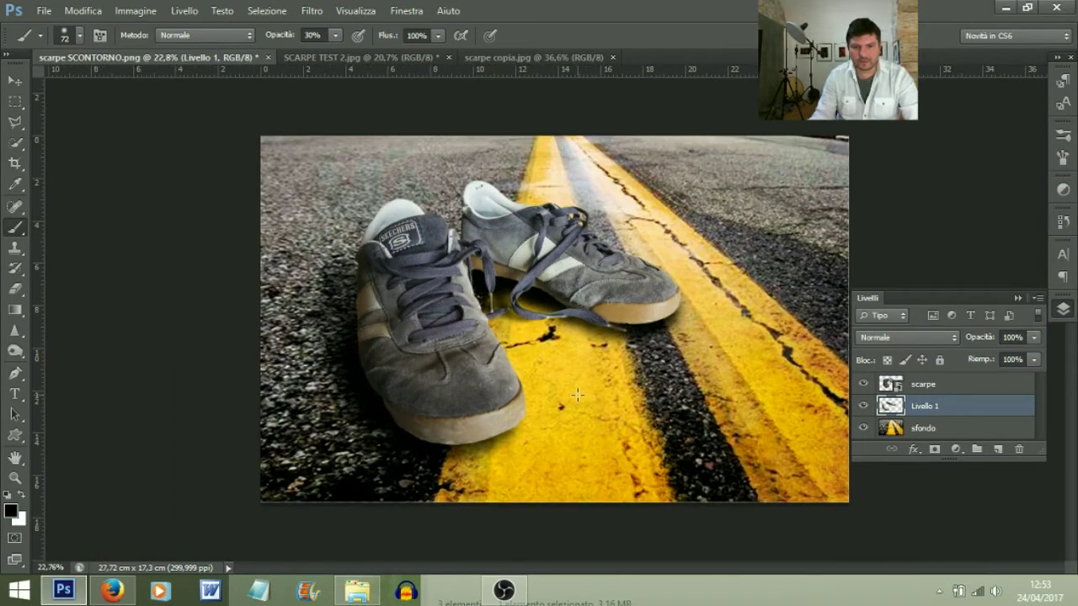
key("ctrl+shift+alt+n")
scroll(581, 316, "up", 2)
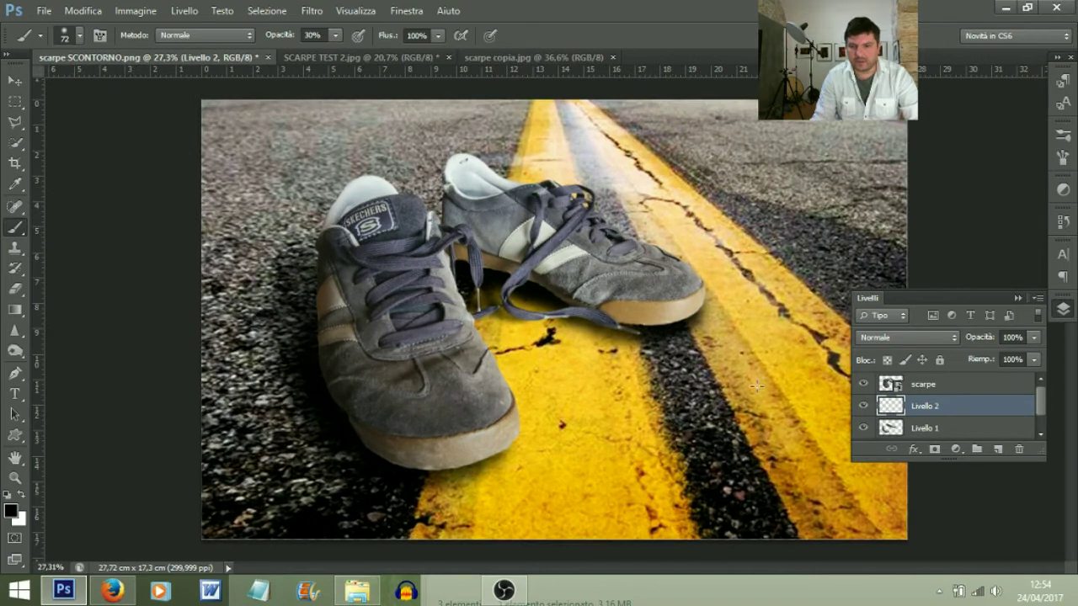
double_click(919, 408)
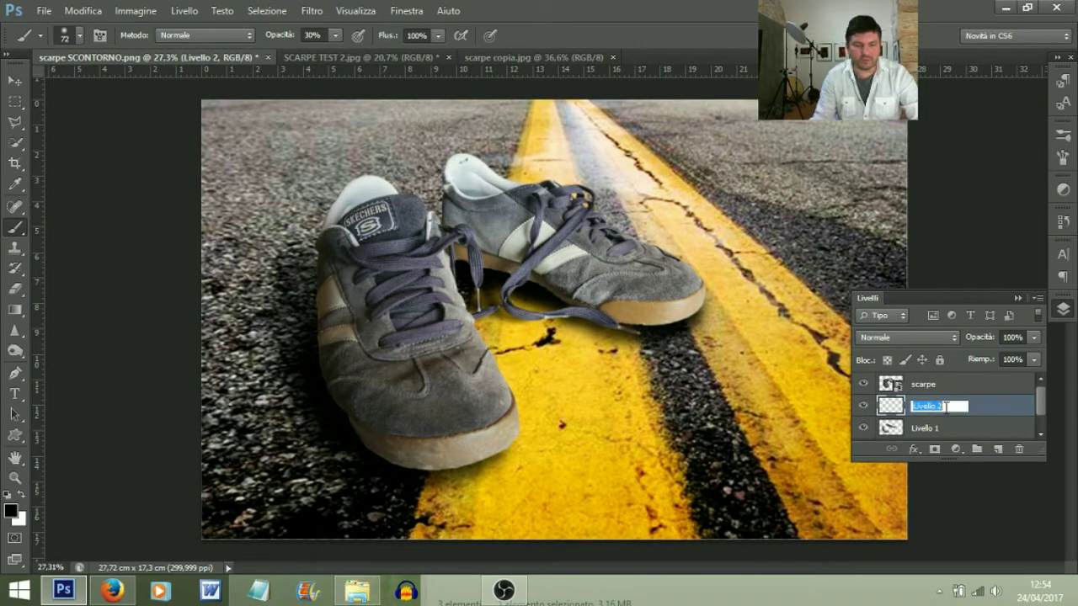
type("ombra scarpe")
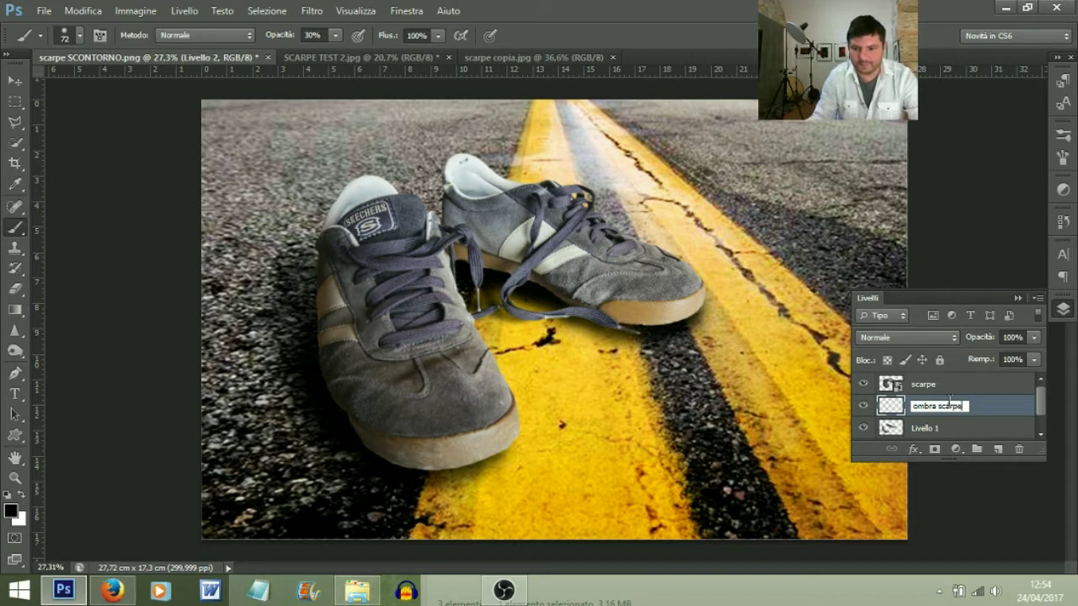
key("Return")
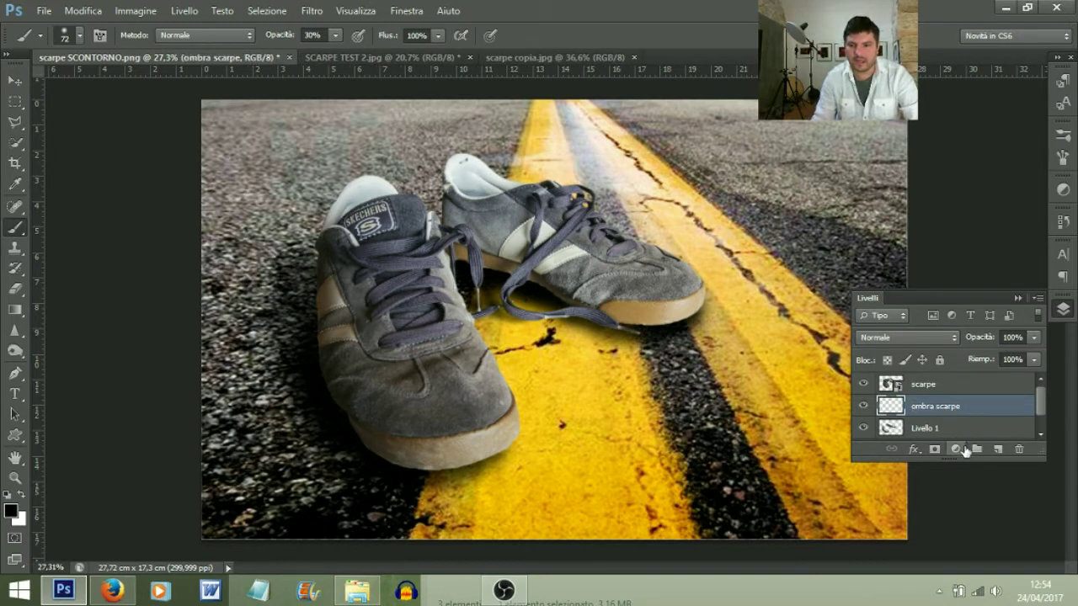
Add another empty layer, place it above the scarpe layer and rename it "ombra 2".
left_click(997, 450)
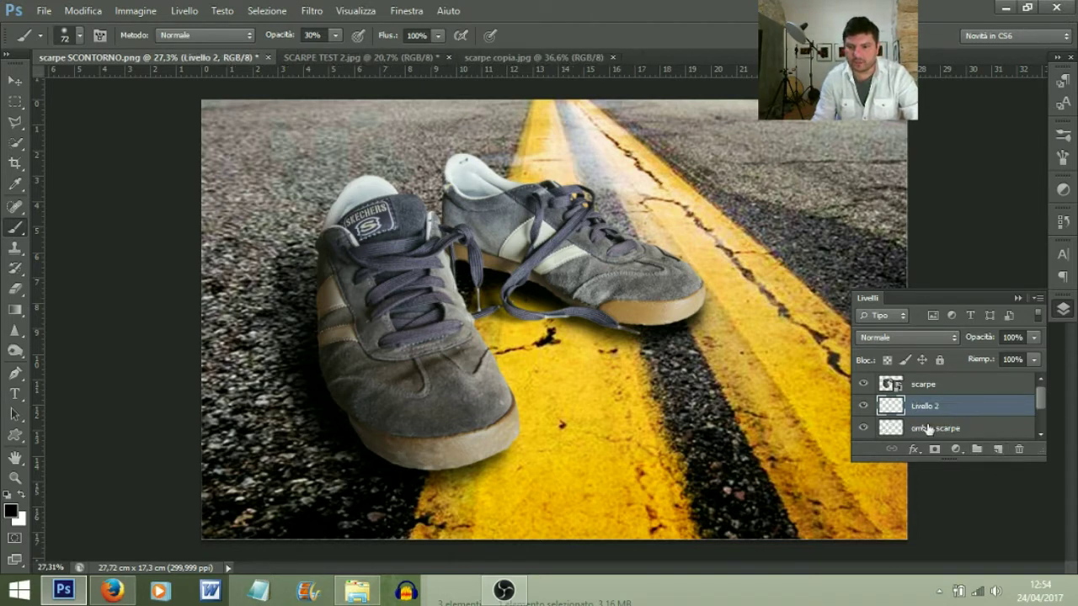
left_click_drag(896, 407, 897, 384)
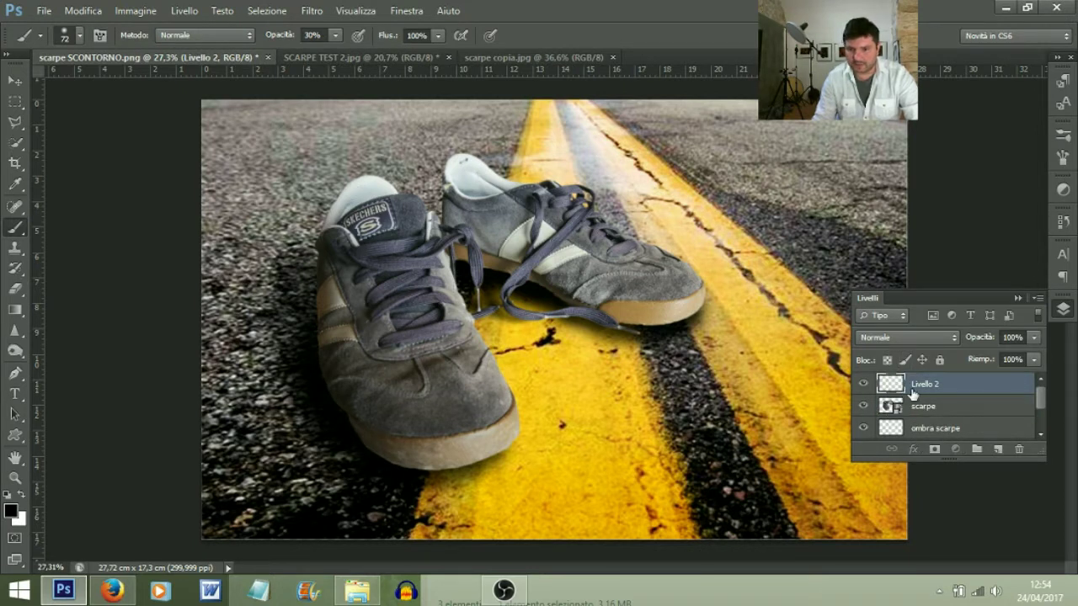
double_click(924, 383)
type("c")
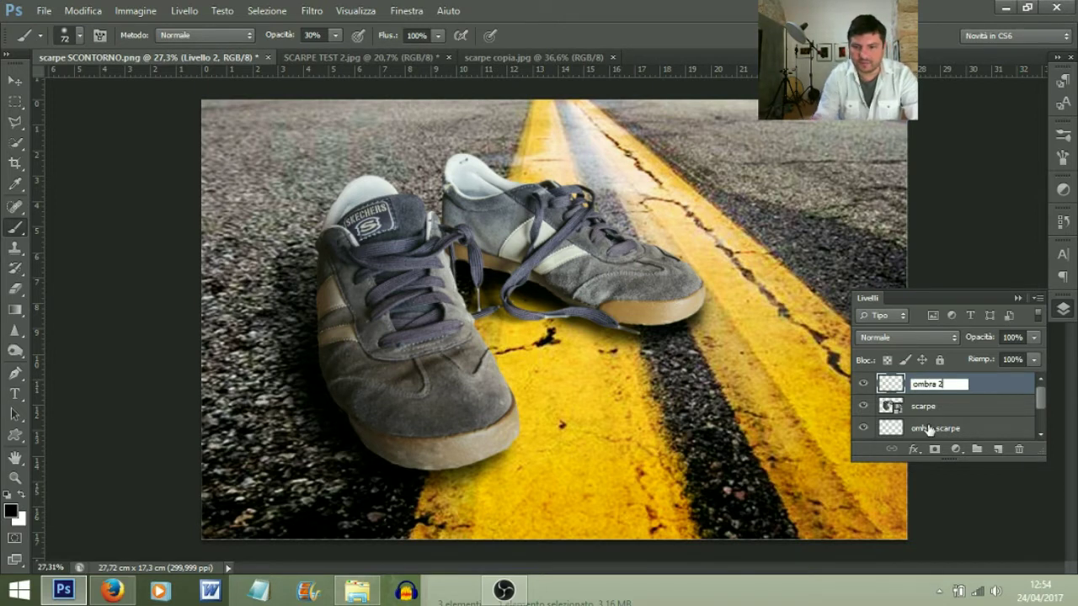
key("Return")
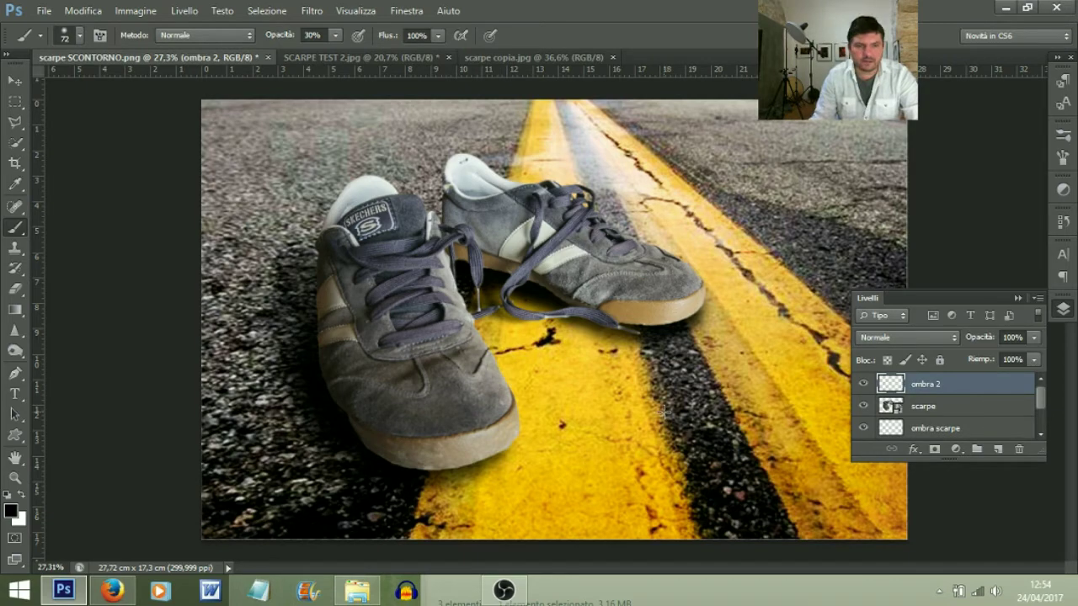
Lower the brush opacity to 16% and shade the inner side of the rear shoe's sole behind the laces with a 95 px brush.
scroll(498, 290, "up", 3)
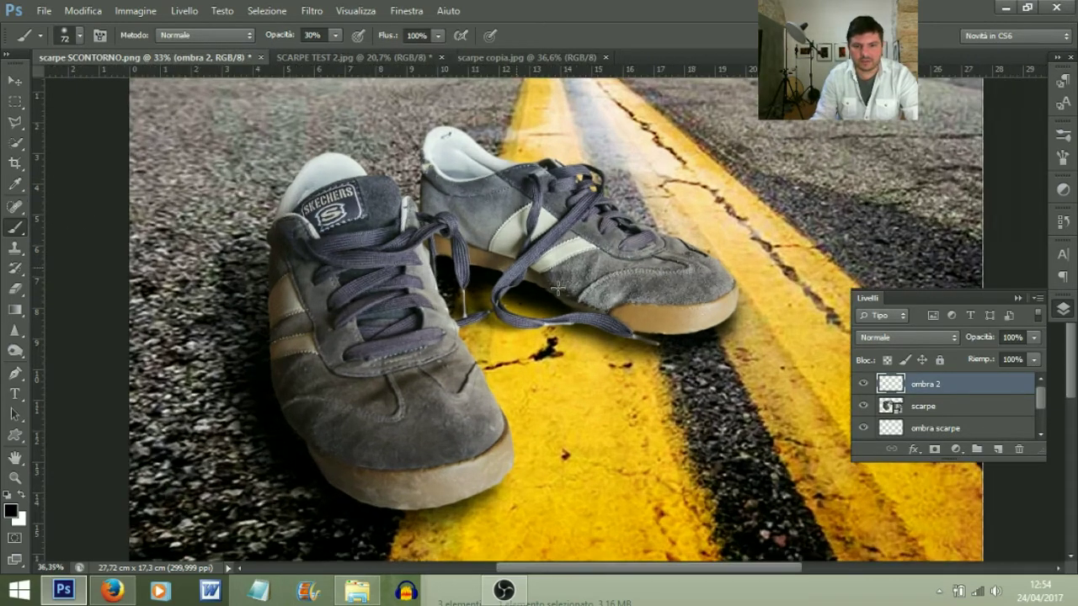
scroll(474, 283, "up", 1)
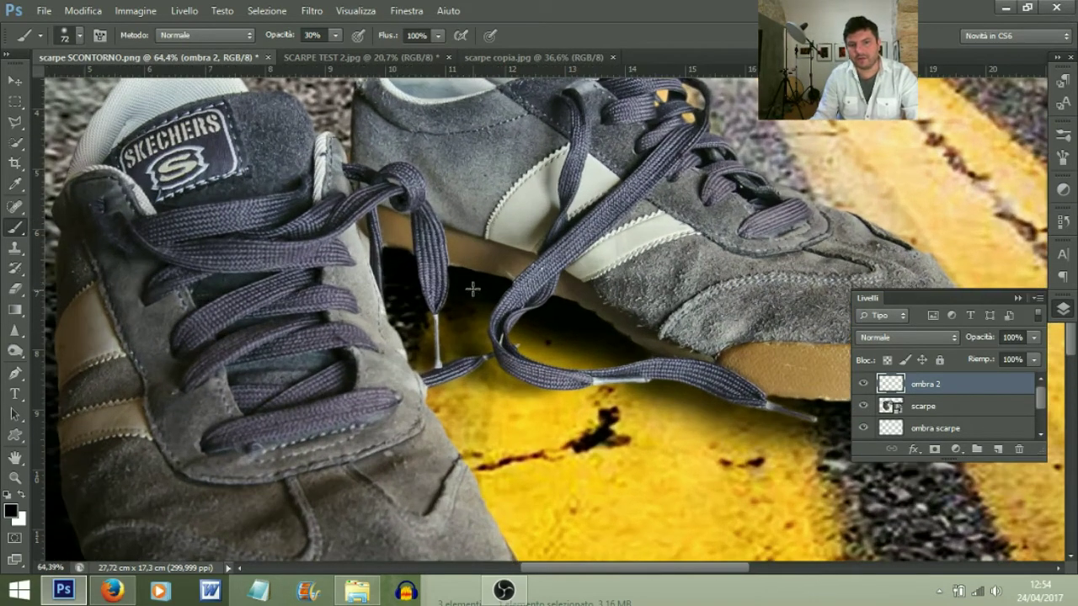
scroll(457, 279, "up", 1)
scroll(459, 280, "up", 4)
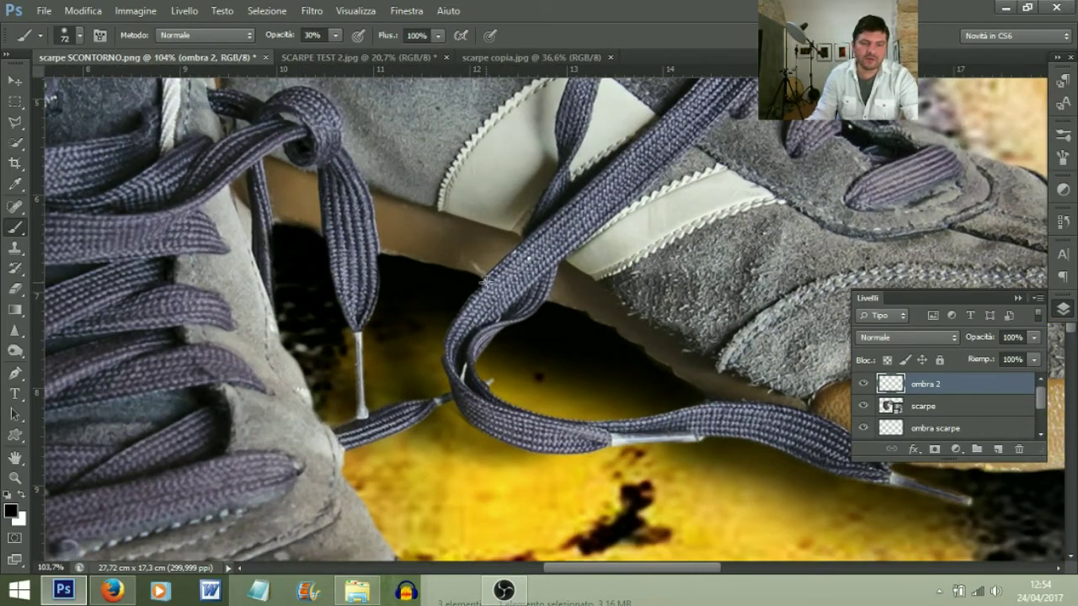
scroll(495, 268, "down", 5)
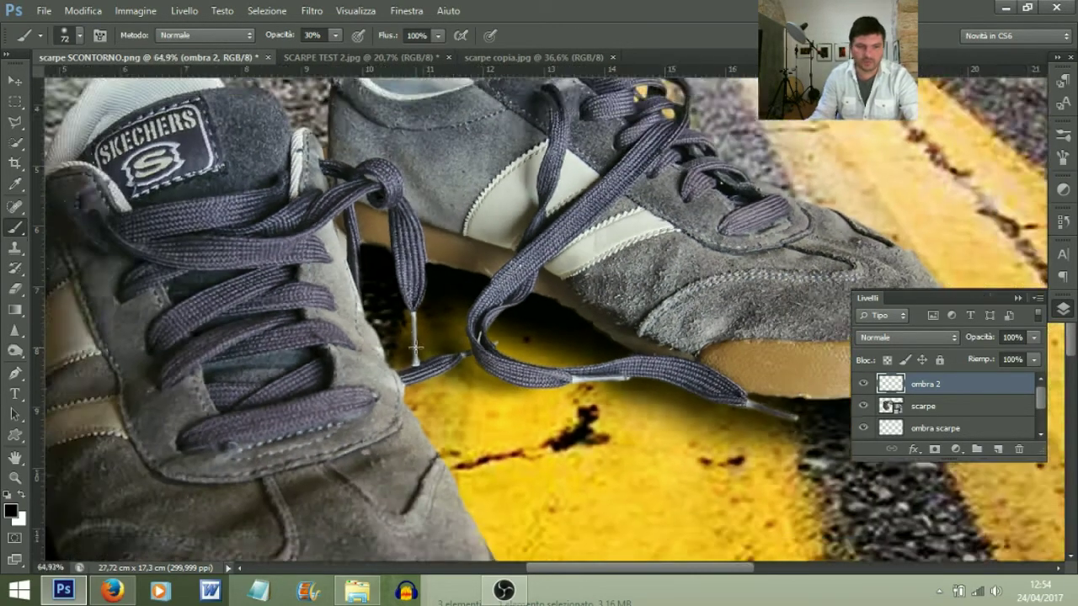
scroll(202, 450, "up", 6)
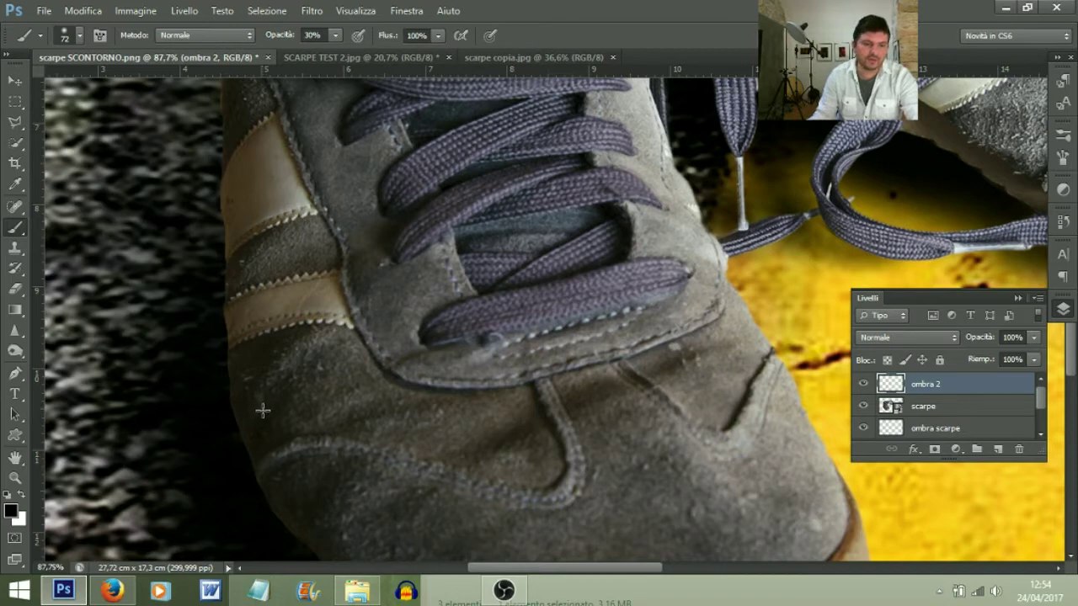
scroll(265, 410, "down", 4)
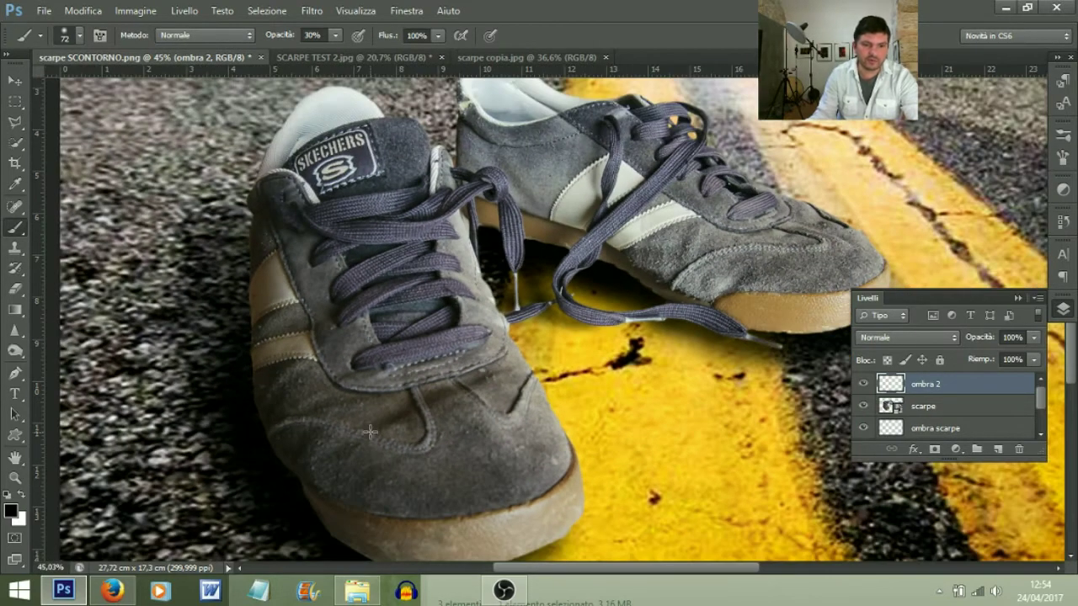
scroll(701, 266, "up", 3)
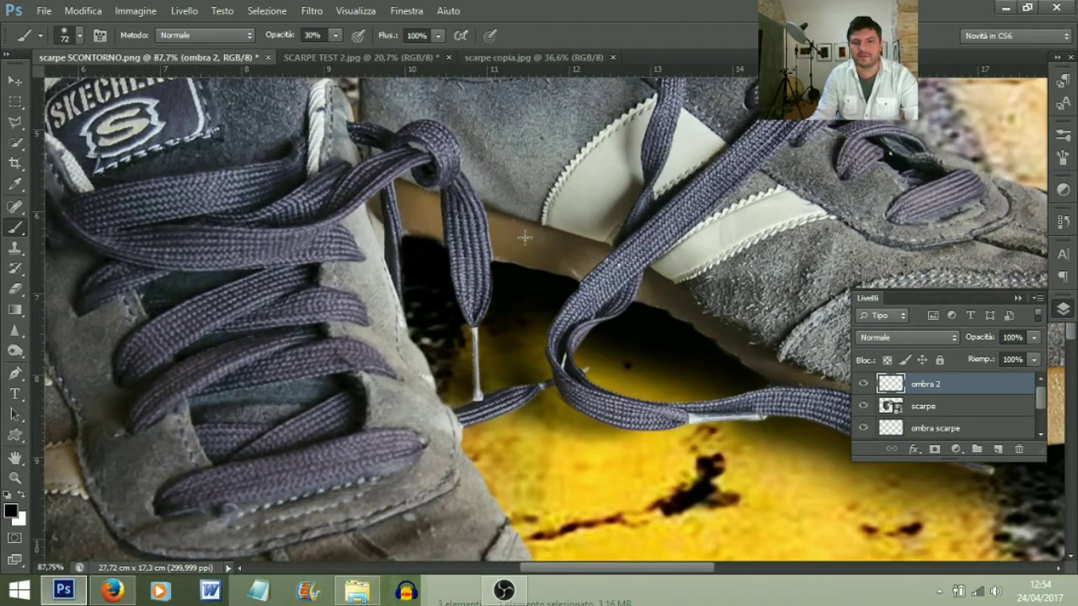
left_click(334, 35)
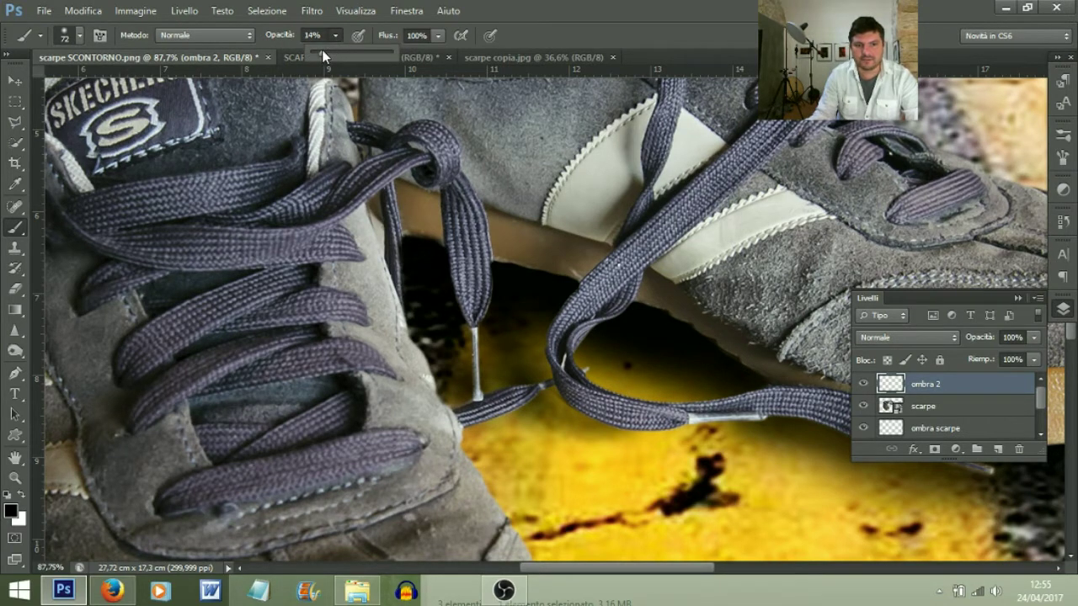
scroll(537, 253, "up", 2)
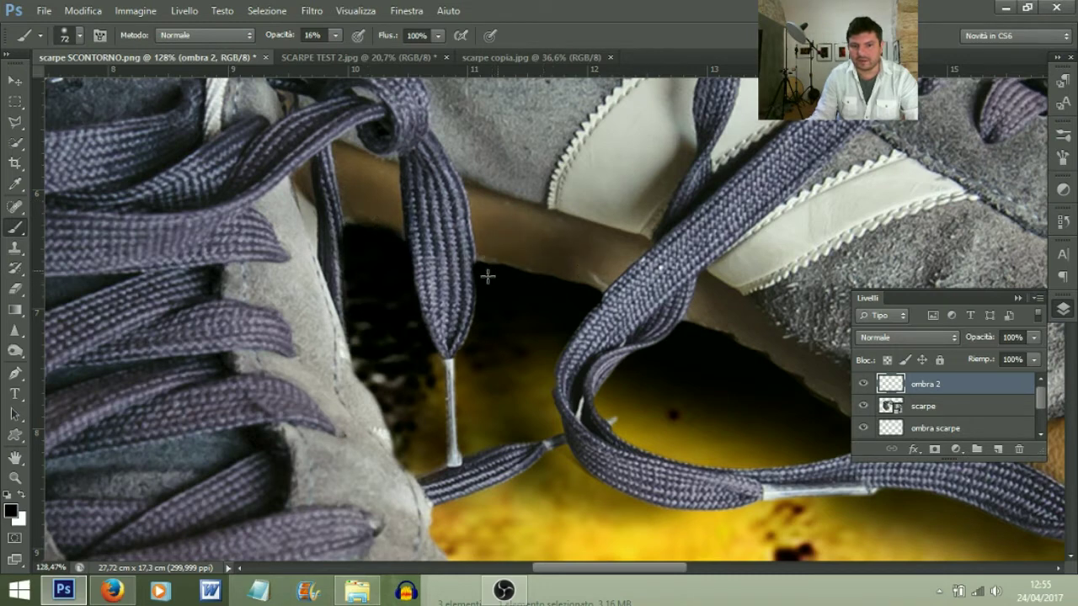
scroll(752, 345, "down", 2)
mouse_move(513, 301)
left_mouse_down()
mouse_move(531, 303)
mouse_move(371, 222)
left_mouse_up()
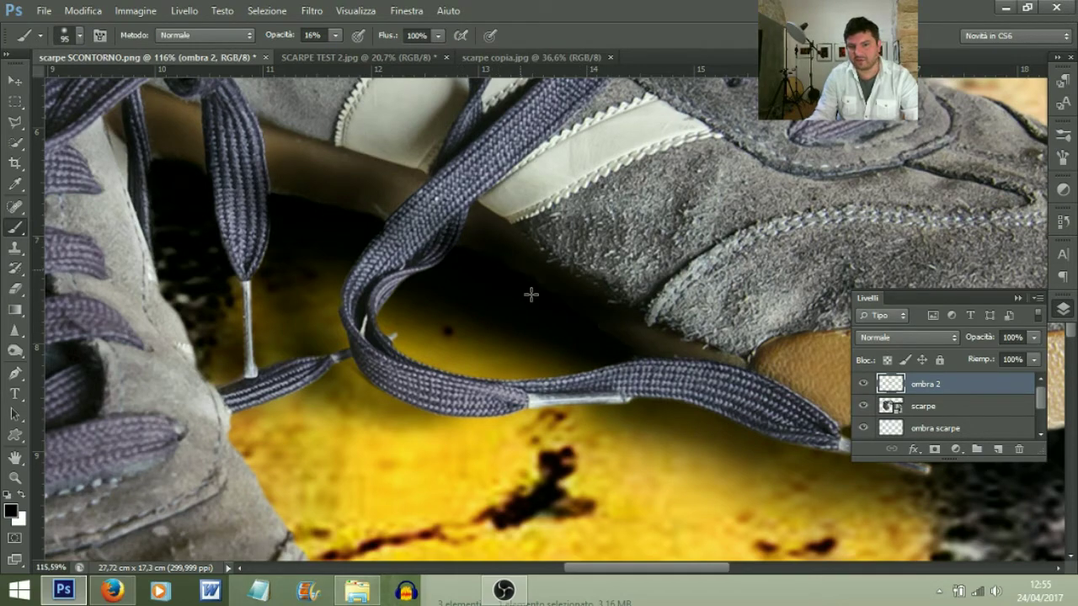
Enlarge the brush to 166 px and darken the front shoe's outer side and the edge of its sole on the ombra 2 layer.
scroll(637, 322, "down", 10)
scroll(259, 413, "up", 3)
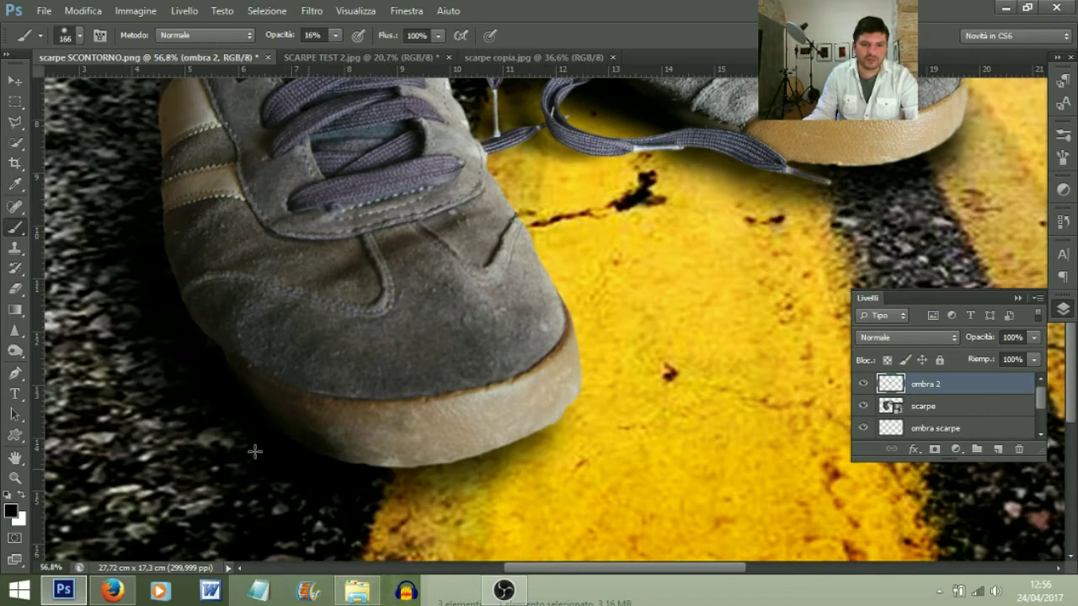
scroll(287, 488, "down", 2)
scroll(134, 192, "up", 1)
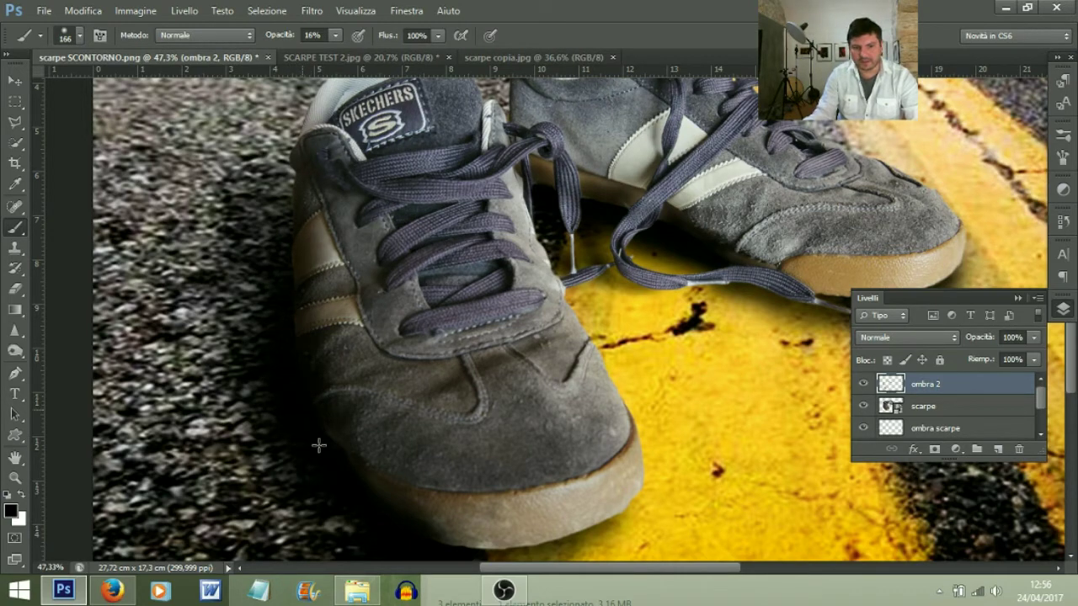
scroll(465, 323, "down", 2)
scroll(715, 278, "down", 1)
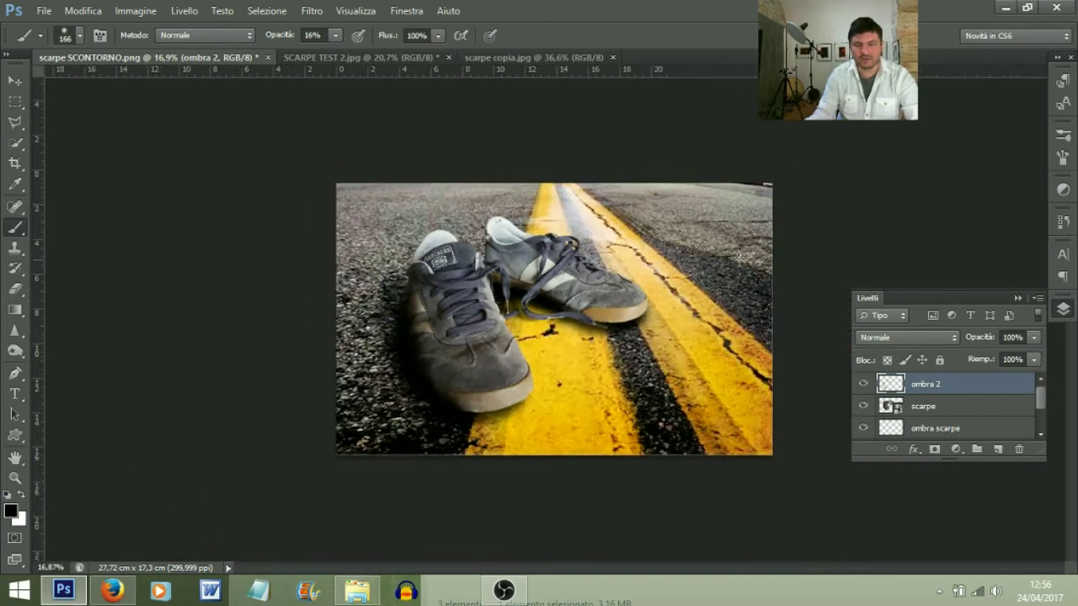
Reduce the brush to 89 px and shade the lace tip beside the rear shoe's toe.
scroll(719, 259, "up", 1)
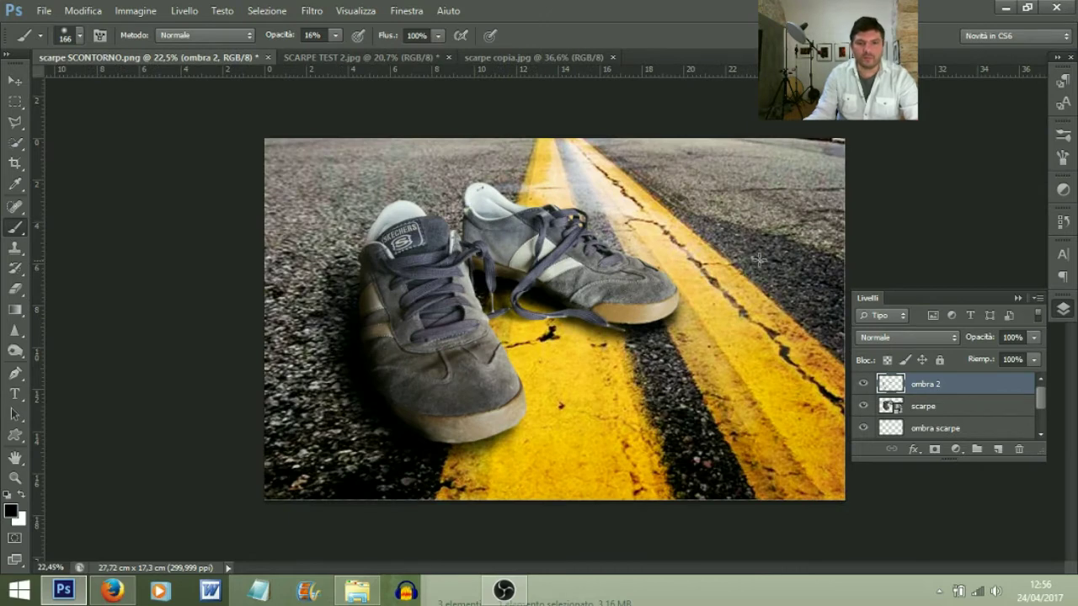
scroll(581, 332, "up", 3)
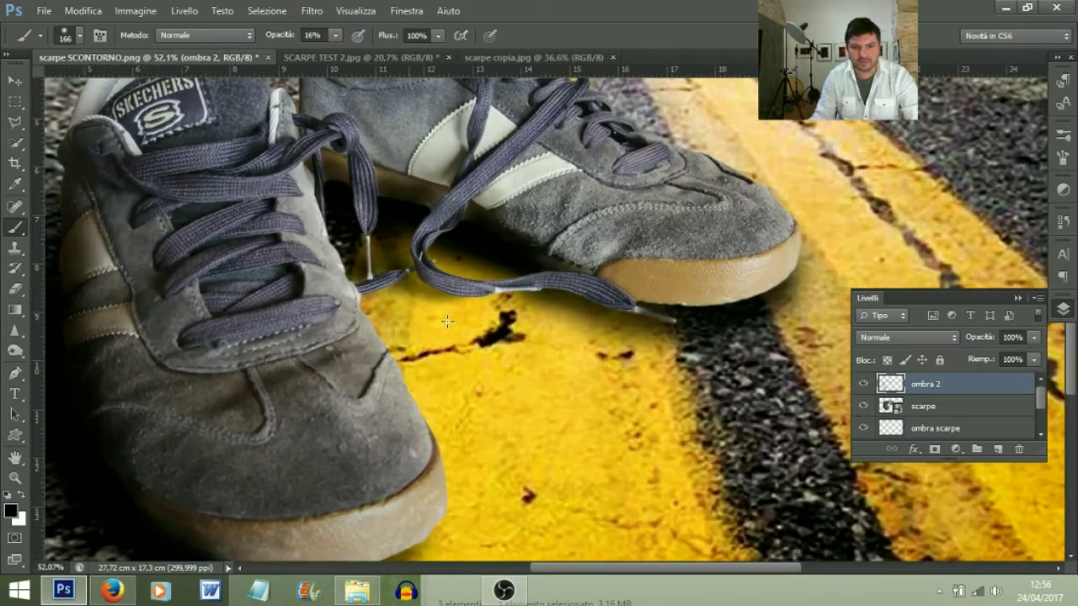
left_click_drag(447, 321, 438, 316)
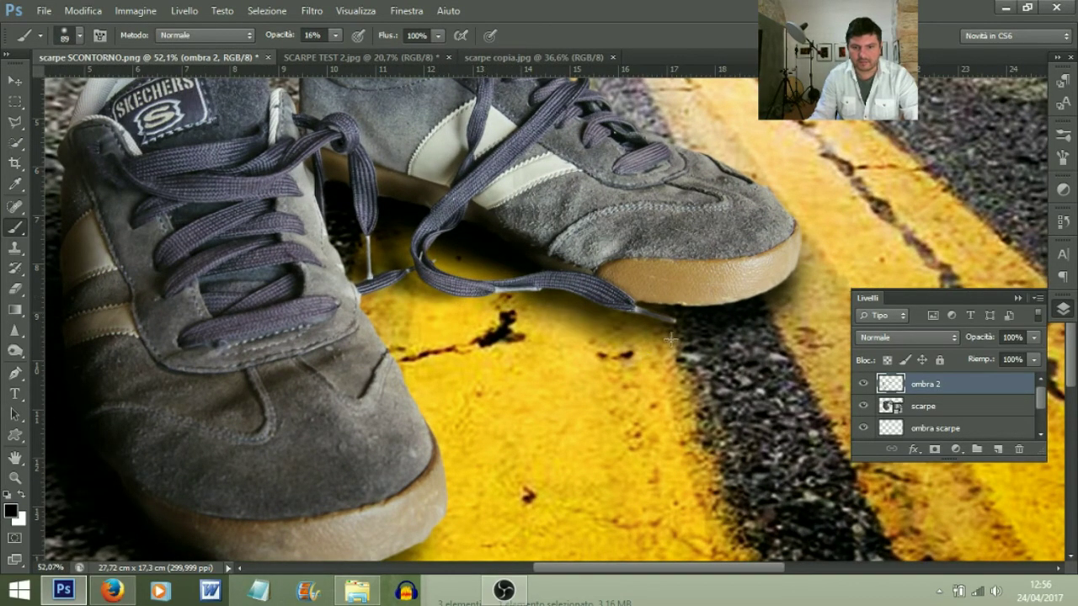
mouse_move(698, 312)
left_mouse_down()
mouse_move(621, 304)
mouse_move(613, 293)
mouse_move(696, 305)
left_mouse_up()
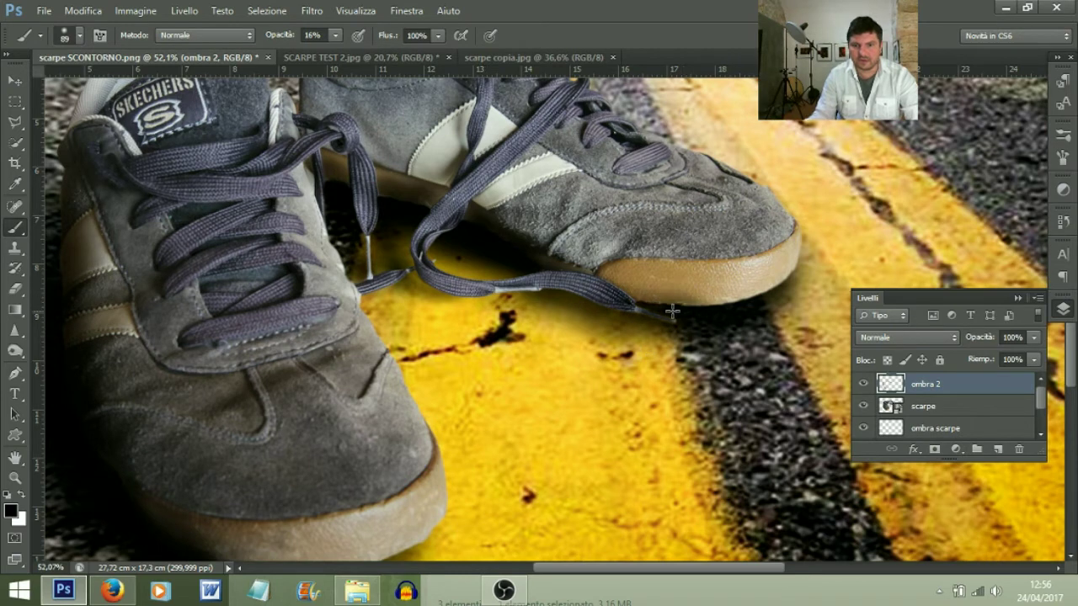
Compare the composite with and without its shadows by toggling the visibility of the ombra 2 and ombra scarpe layers.
left_click(702, 296, "ctrl")
scroll(702, 296, "down", 4)
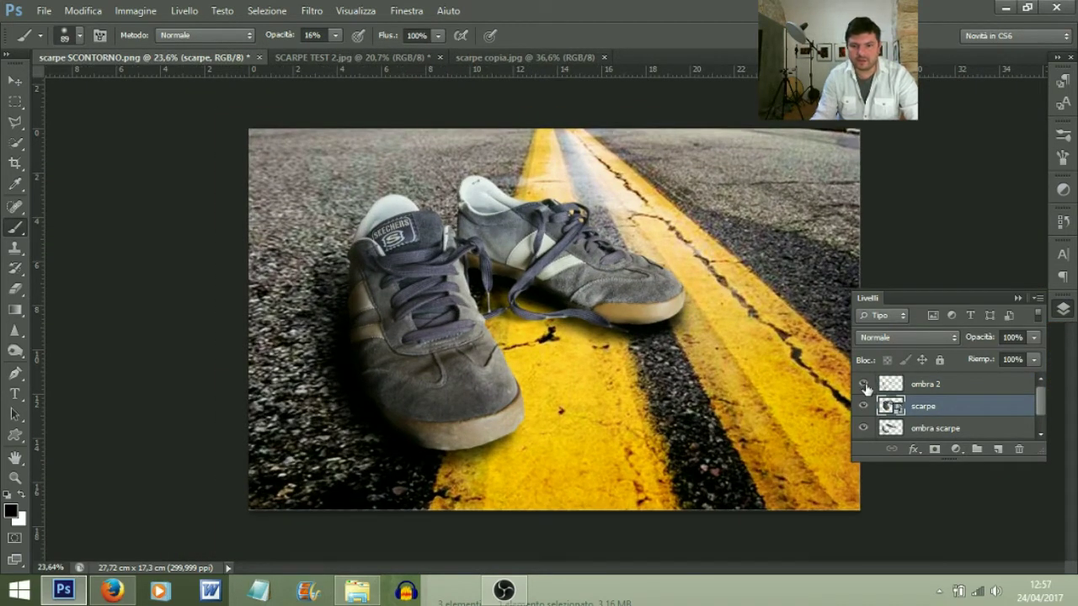
left_click(863, 385)
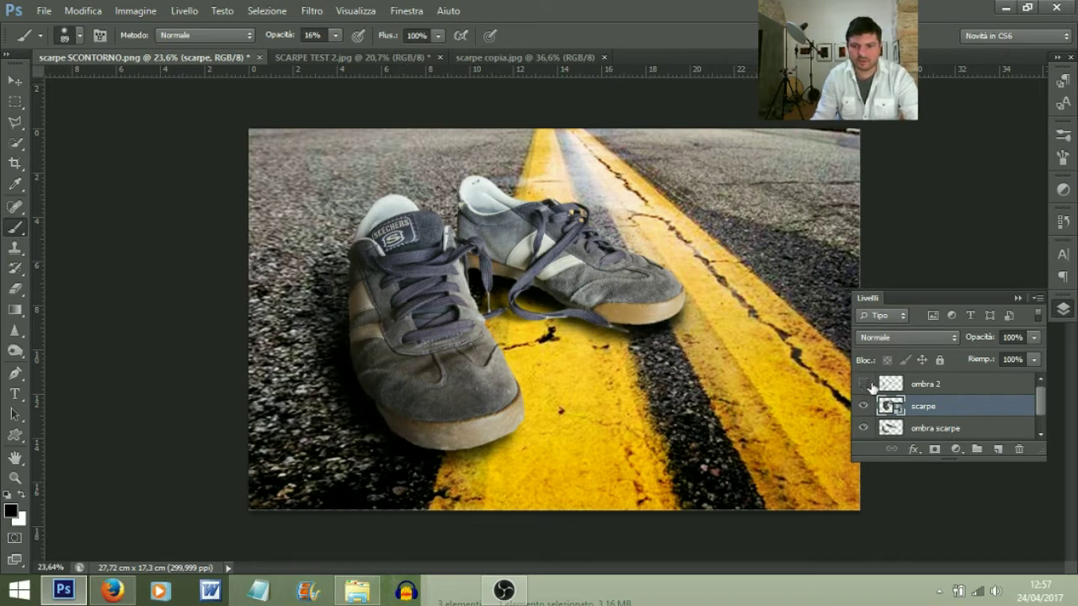
scroll(872, 386, "down", 1)
left_click(863, 407)
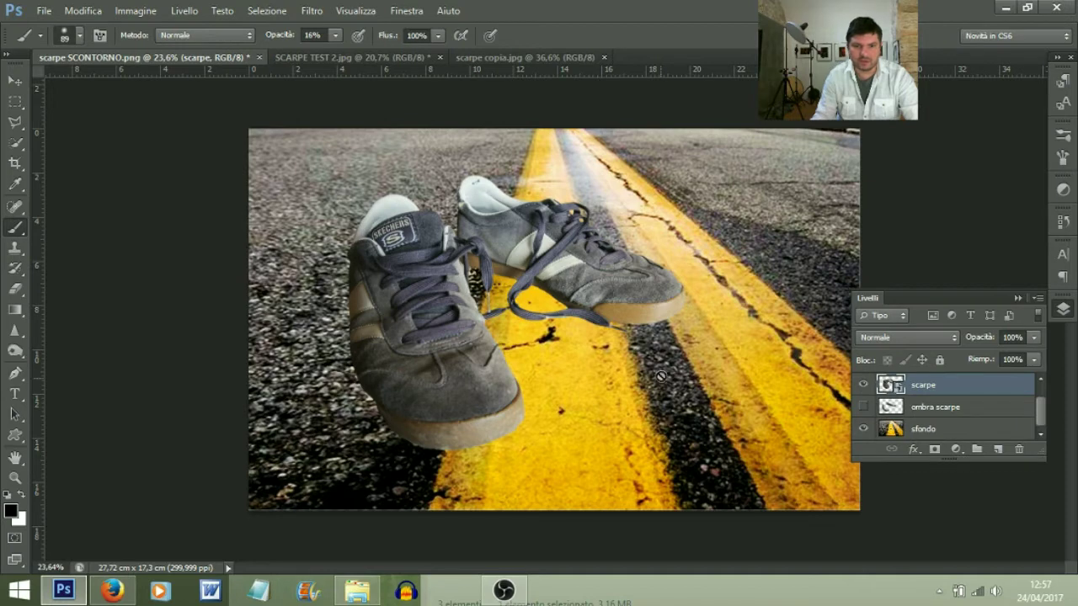
scroll(690, 341, "down", 3)
scroll(695, 347, "up", 2)
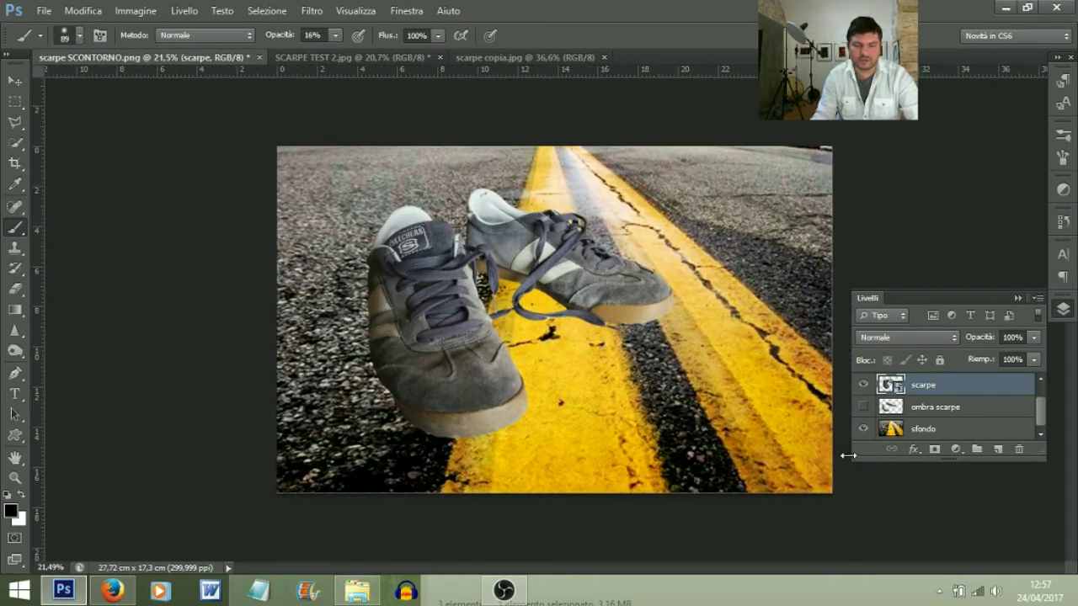
left_click(863, 408)
scroll(869, 408, "up", 1)
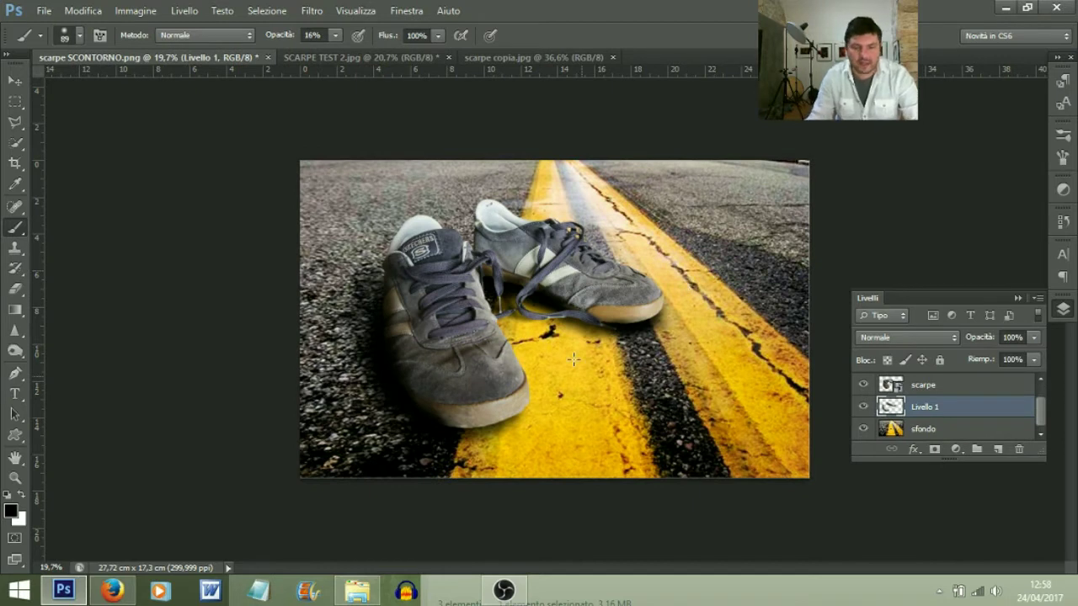
Select the scarpe layer and move the shoes slightly up and to the right, separately from the painted shadow layer.
left_click(925, 388)
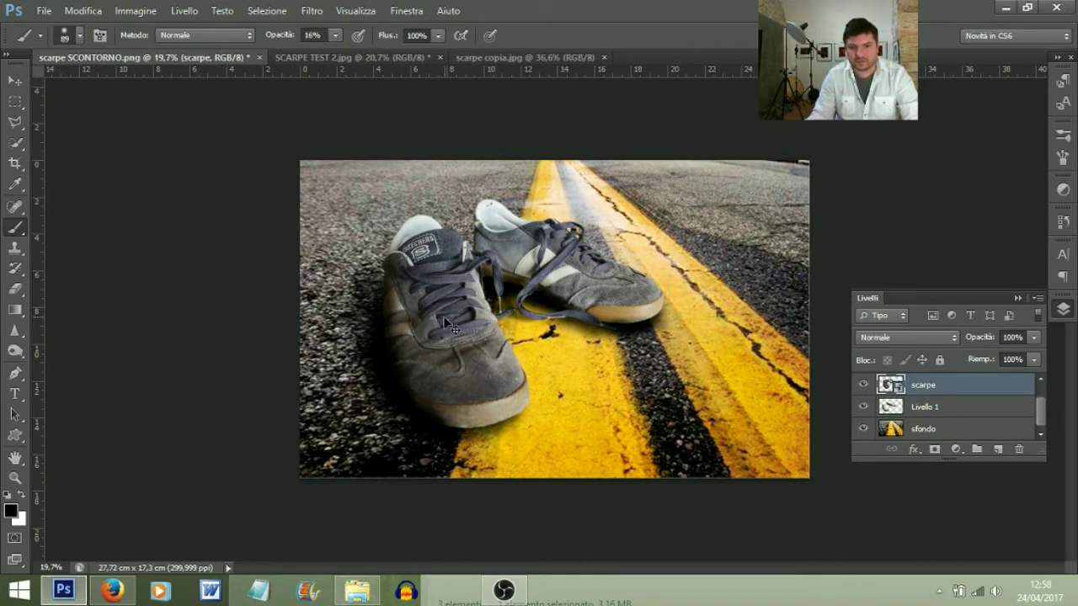
mouse_move(448, 326)
left_mouse_down()
mouse_move(544, 306)
mouse_move(429, 300)
mouse_move(511, 288)
mouse_move(599, 392)
mouse_move(707, 398)
mouse_move(610, 255)
mouse_move(420, 318)
mouse_move(459, 318)
left_mouse_up()
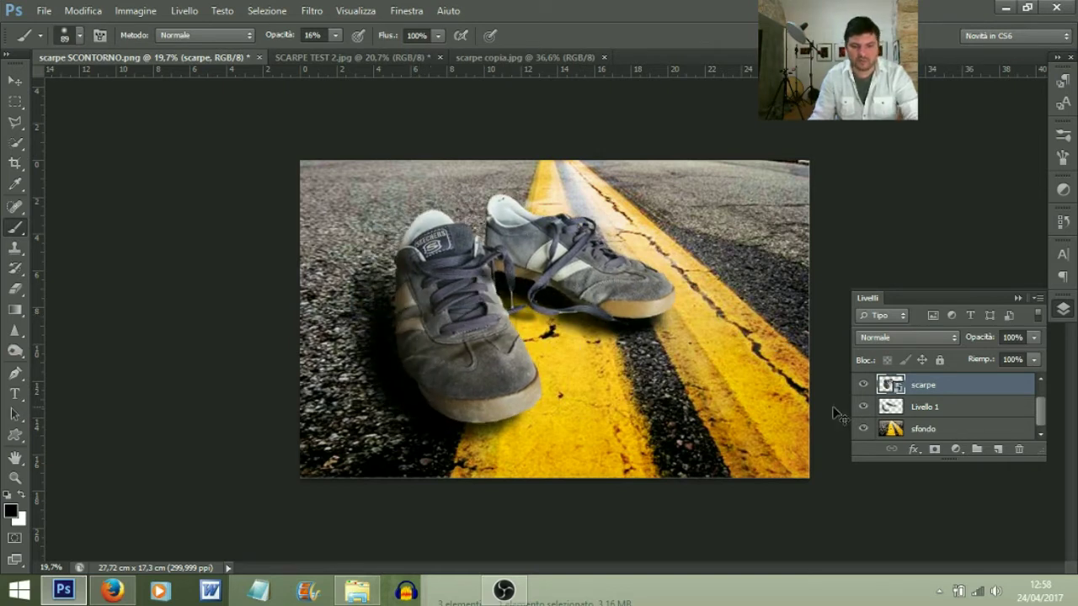
Undo the separate move of the shoes and link the ombra 2, scarpe and Livello 1 layers together.
key("ctrl+z")
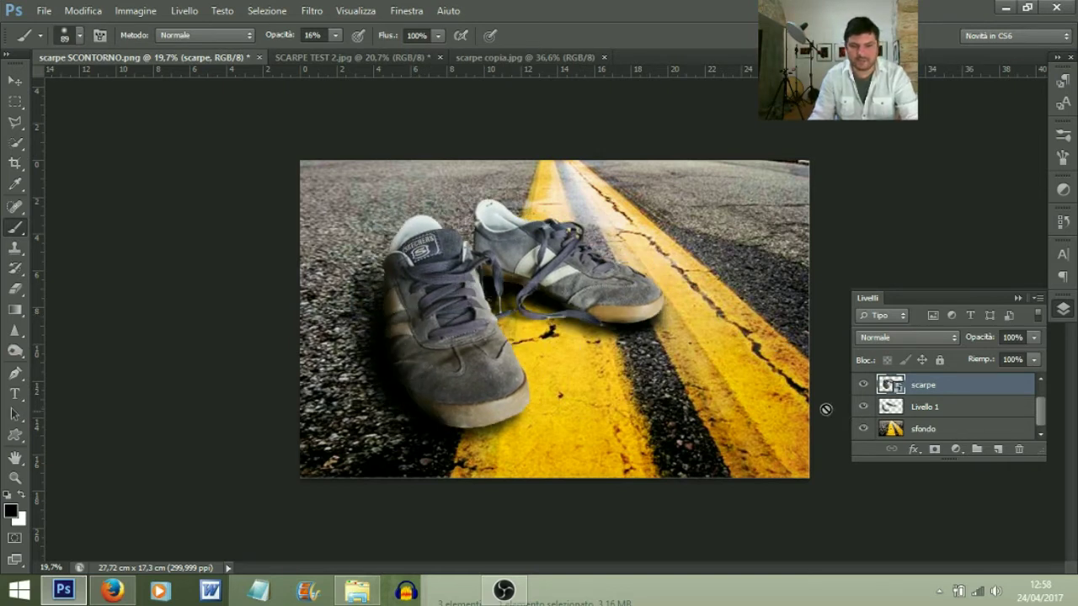
left_click(943, 411)
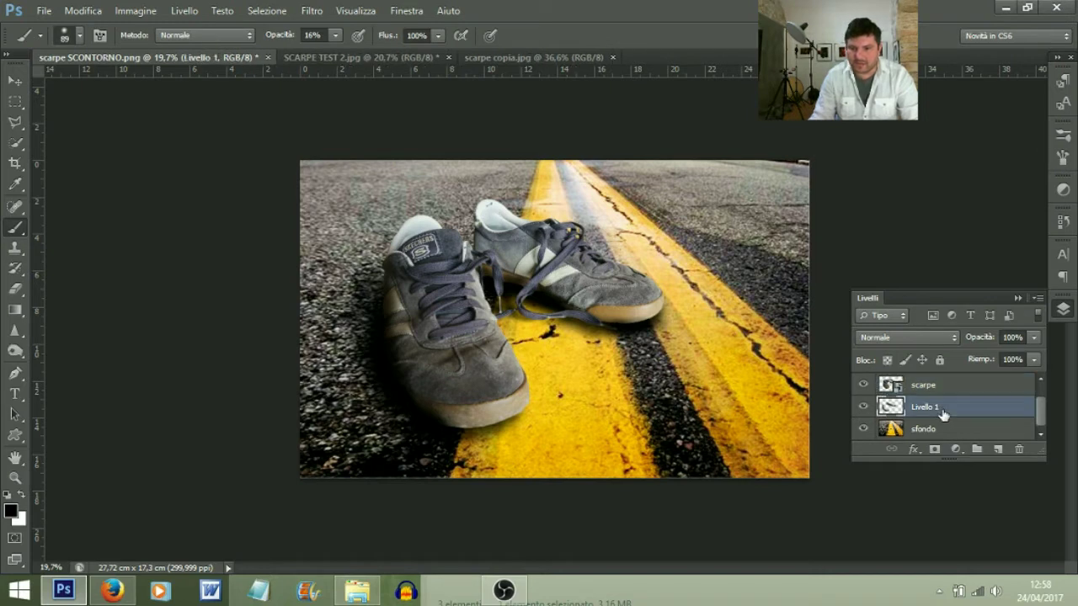
scroll(943, 405, "up", 1)
left_click(949, 387, "ctrl")
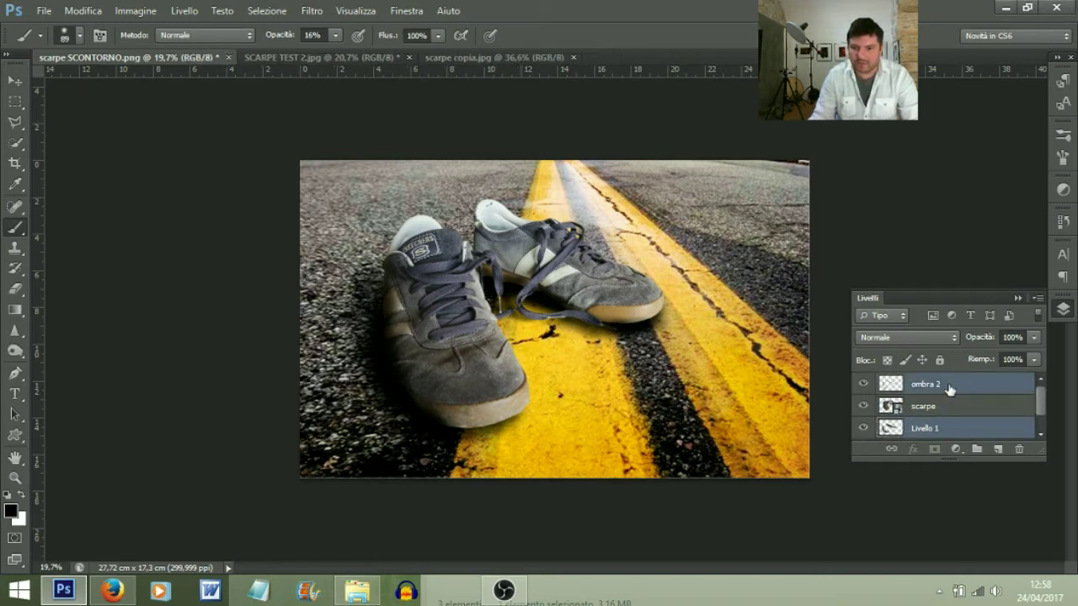
left_click(930, 411, "ctrl")
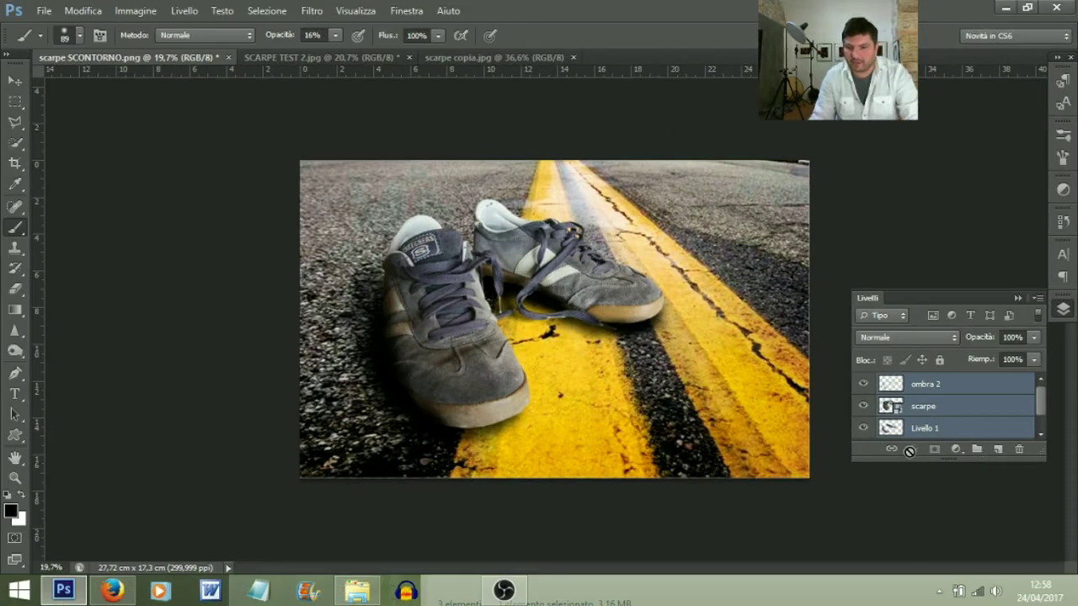
left_click(891, 450)
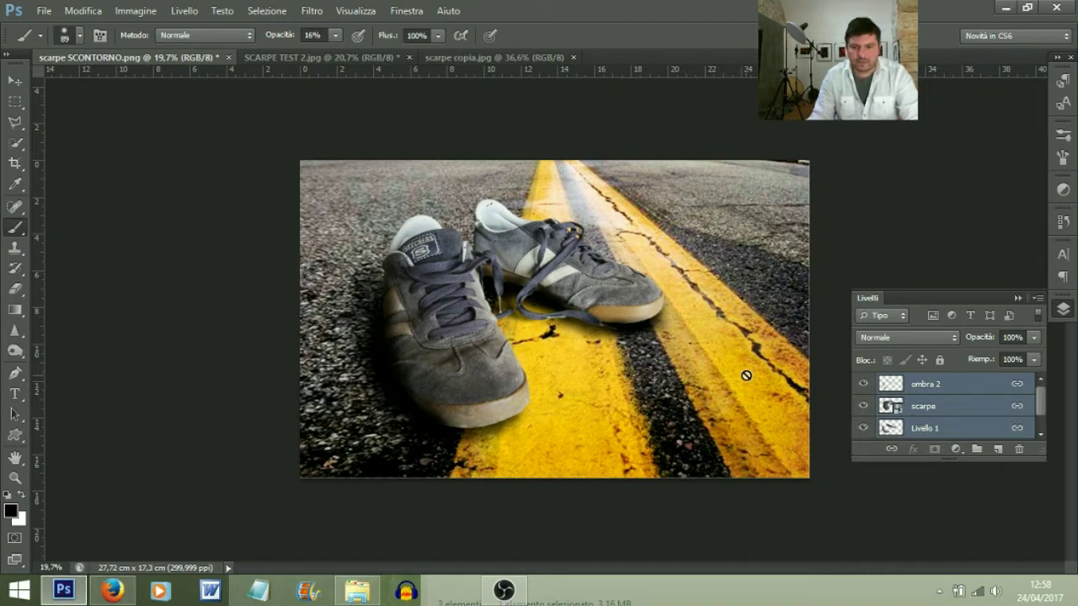
Reposition the shoes from the scarpe layer, together with their linked shadow layers, slightly lower on the road.
left_click(921, 409)
left_click_drag(460, 356, 547, 332)
mouse_move(480, 339)
left_mouse_down()
mouse_move(494, 314)
mouse_move(536, 321)
mouse_move(490, 343)
mouse_move(505, 321)
mouse_move(480, 347)
mouse_move(460, 344)
left_mouse_up()
mouse_move(453, 397)
left_mouse_down()
mouse_move(430, 400)
mouse_move(462, 392)
left_mouse_up()
Try enlarging the shoes and their linked shadow layers together to about 113.58% with Free Transform.
key("ctrl+t")
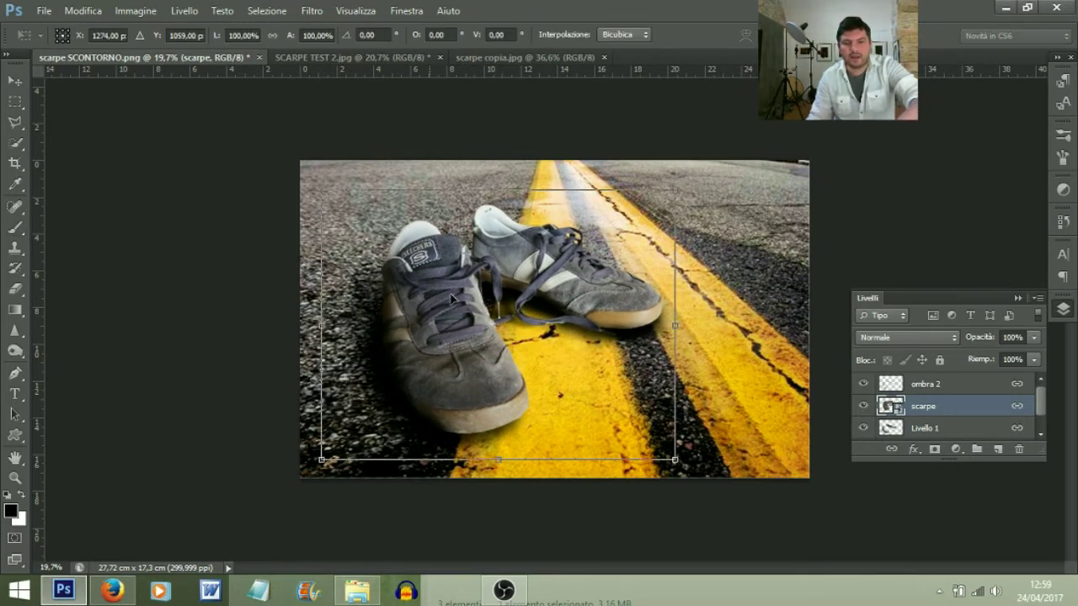
left_click_drag(677, 192, 723, 154)
left_click_drag(321, 461, 322, 459)
left_click_drag(493, 378, 480, 392)
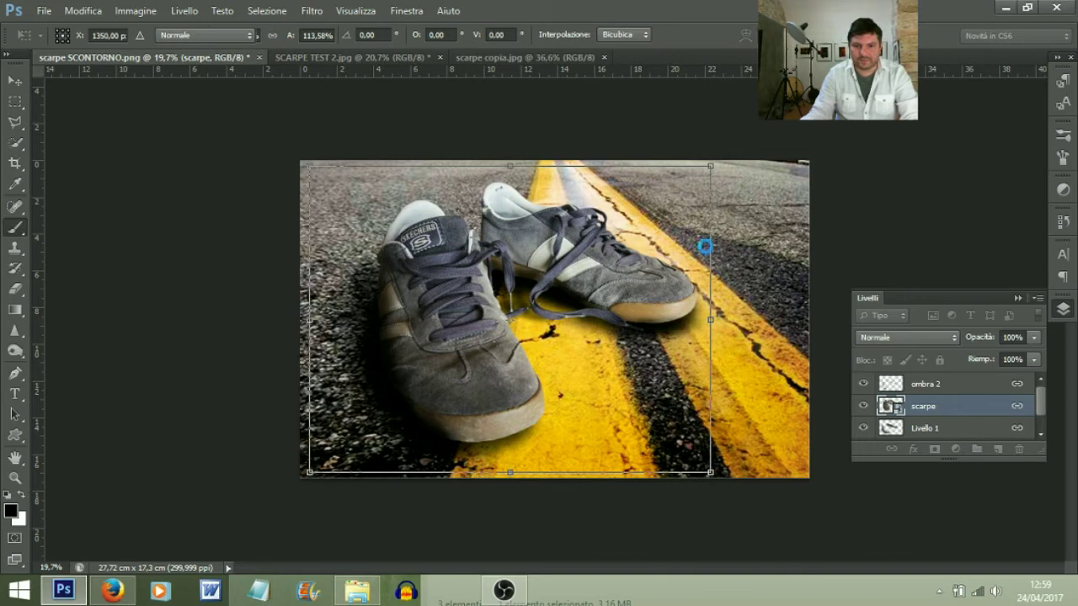
key("Return")
key("b")
Duplicate the scarpe layer and rasterize the resulting scarpe copia layer.
key("ctrl+minus")
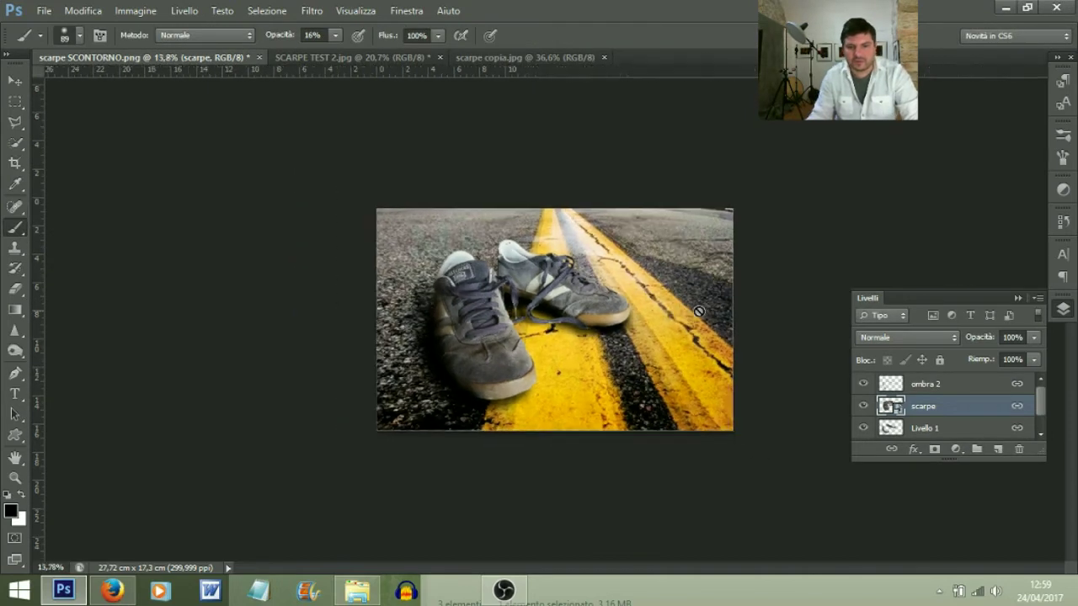
key("ctrl+plus")
left_click_drag(448, 354, 453, 358)
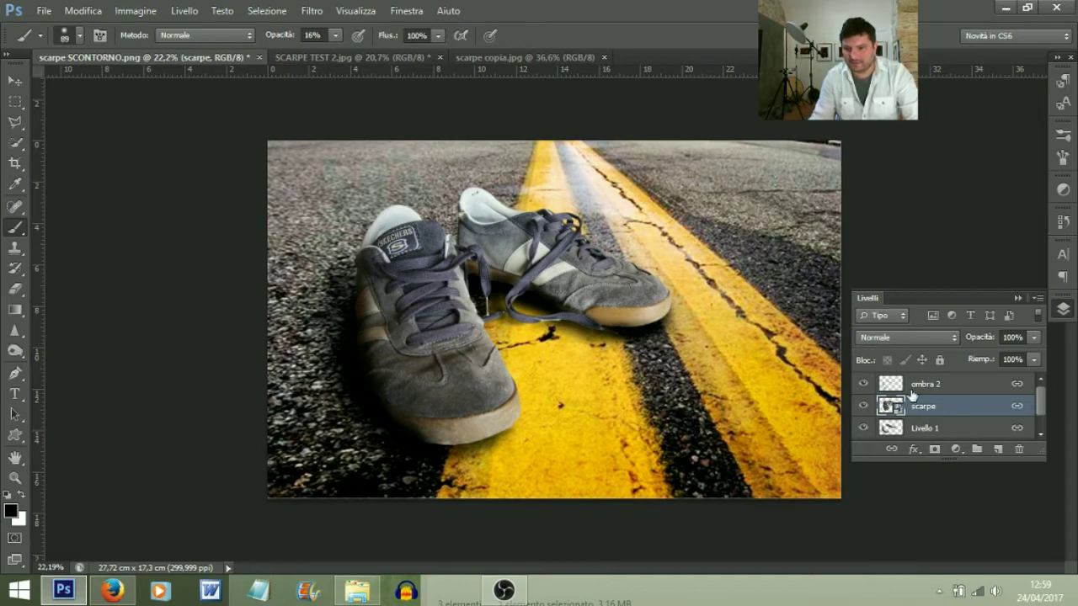
scroll(668, 272, "down", 3)
scroll(597, 379, "up", 3)
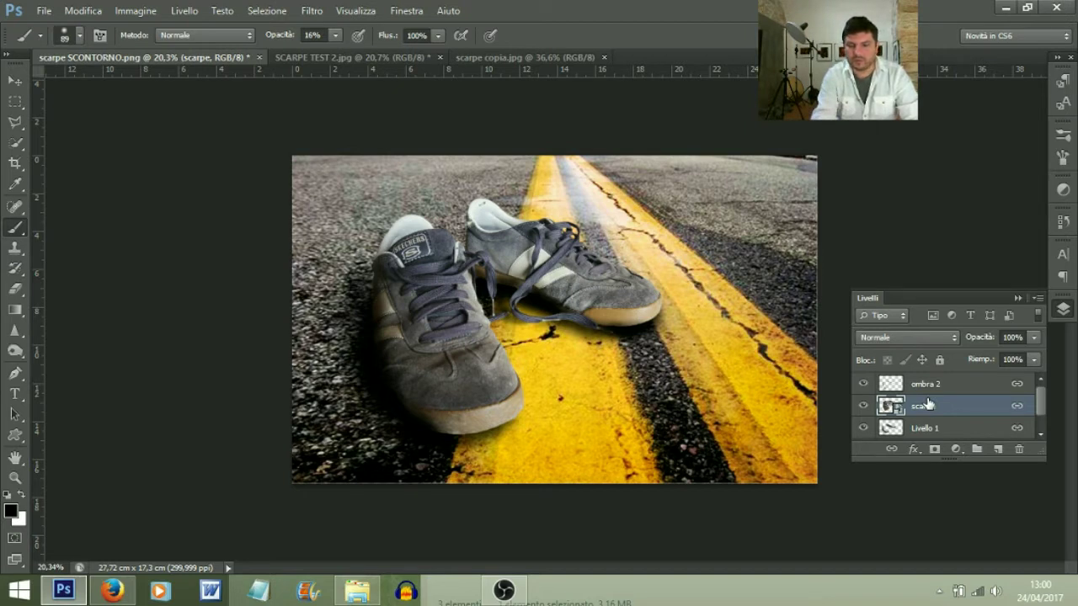
key("ctrl+j")
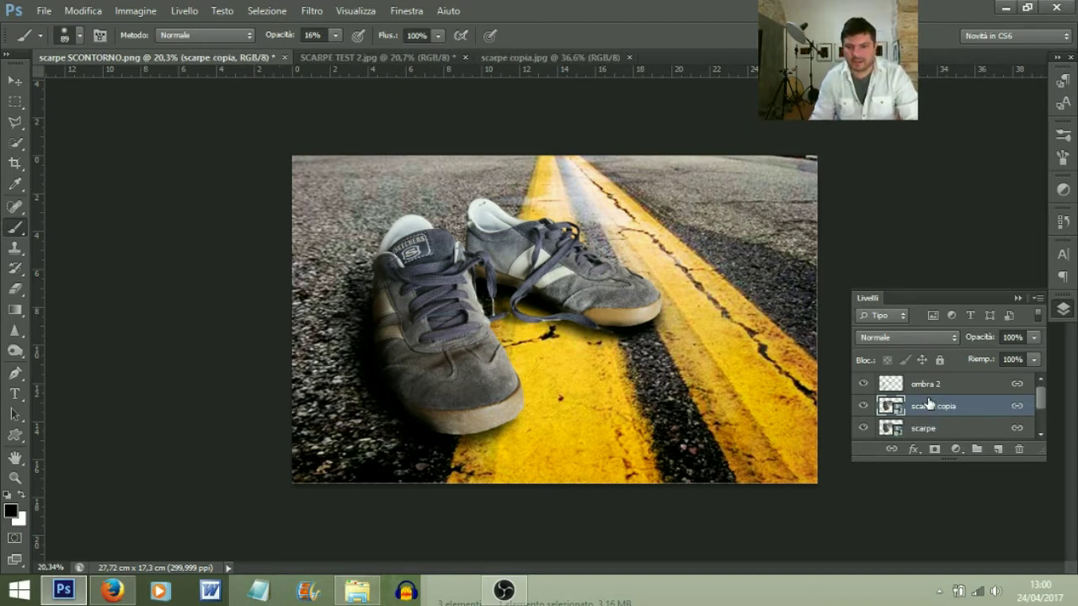
scroll(926, 431, "down", 1)
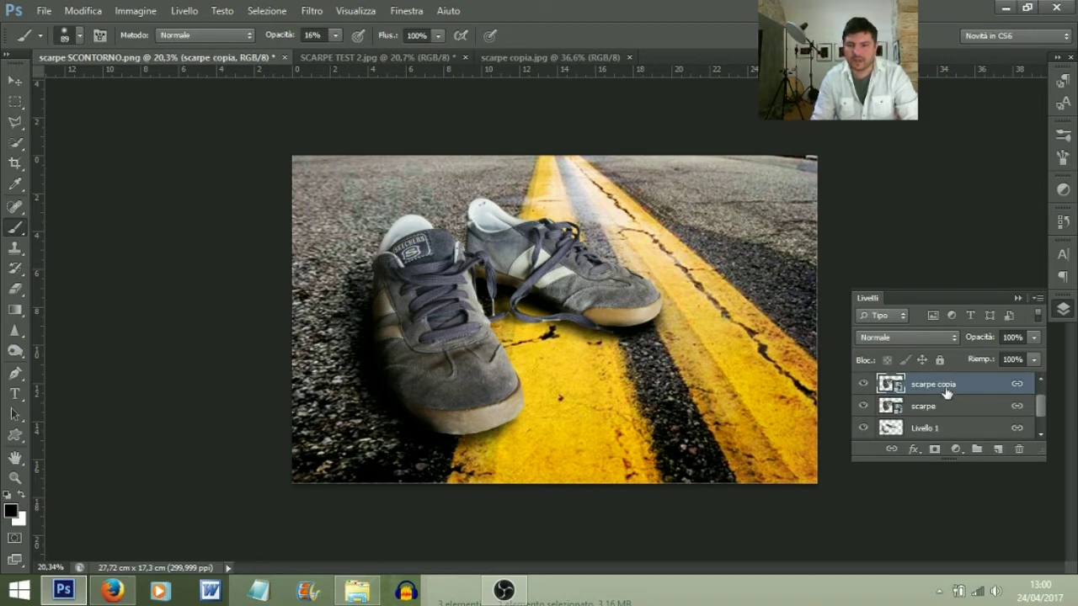
right_click(946, 392)
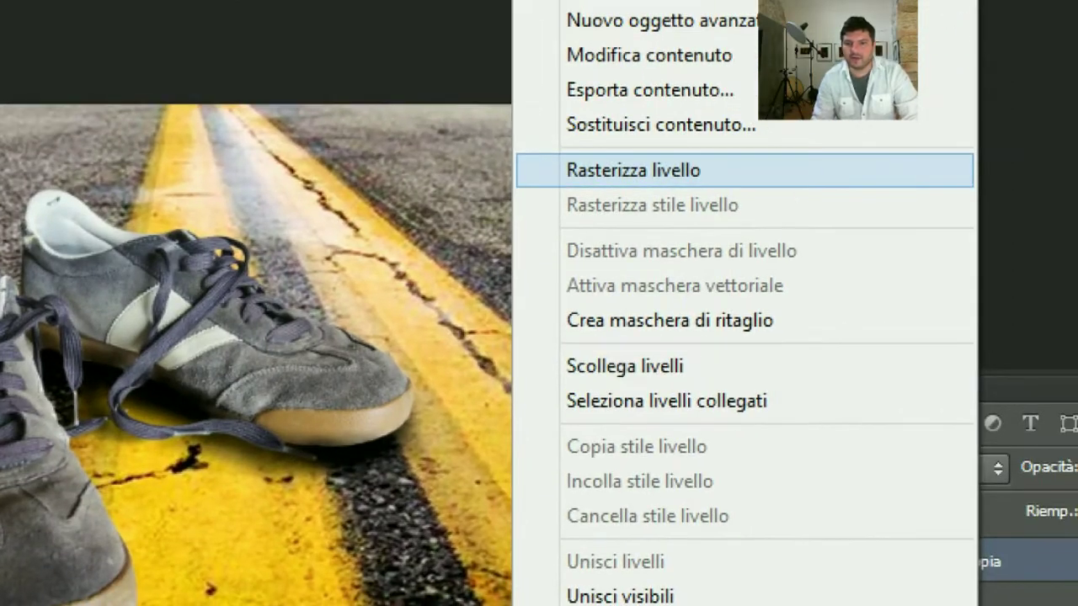
left_click(780, 191)
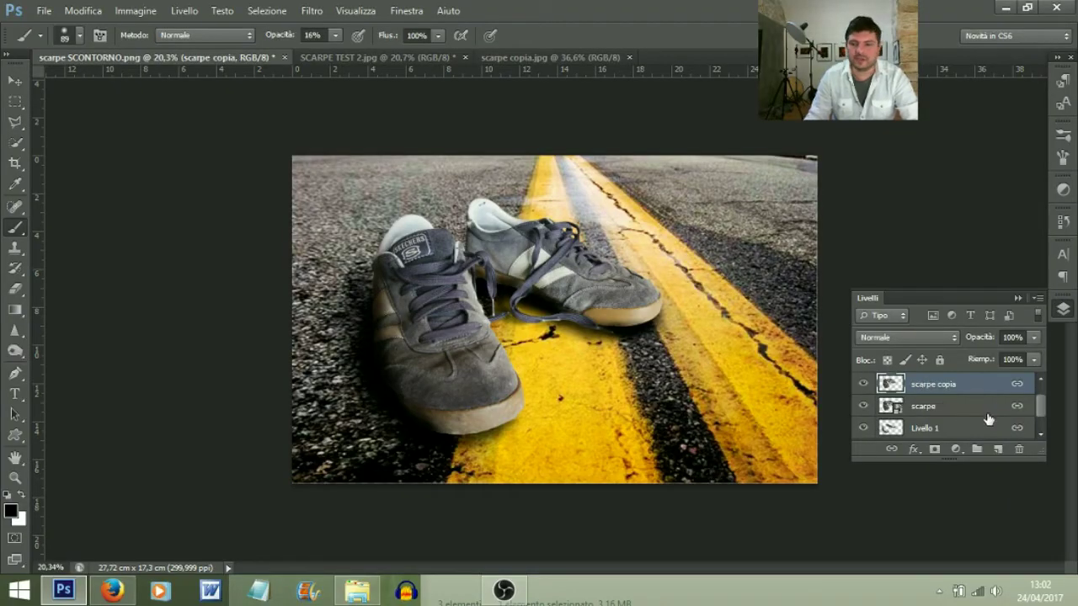
Start a Curves adjustment on the scarpe copia layer with RGB points at input 173, output 190 and input 70, output 64.
left_click(935, 410)
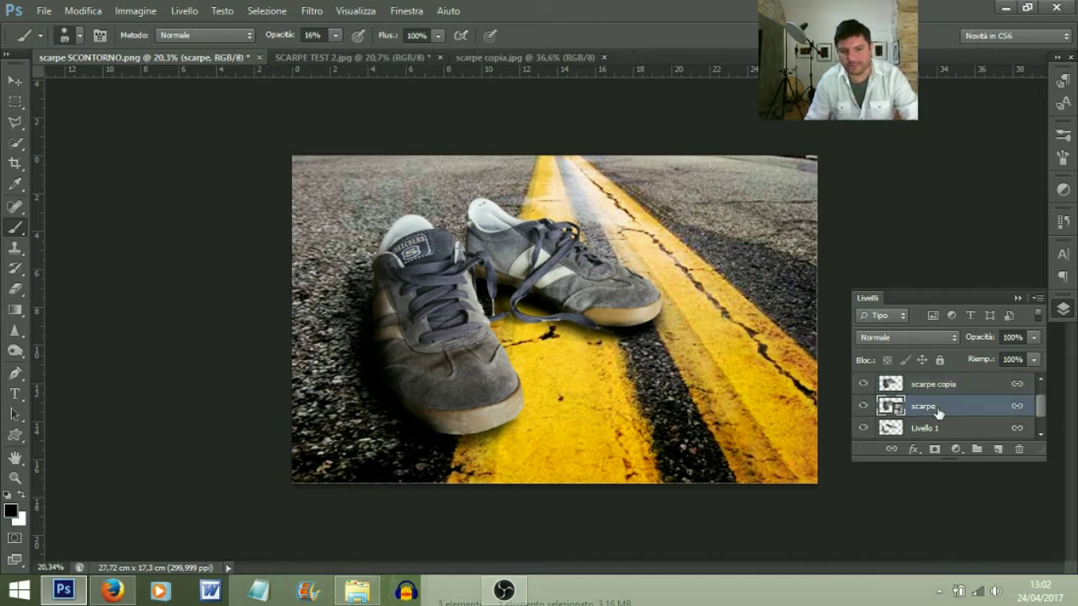
left_click(889, 389)
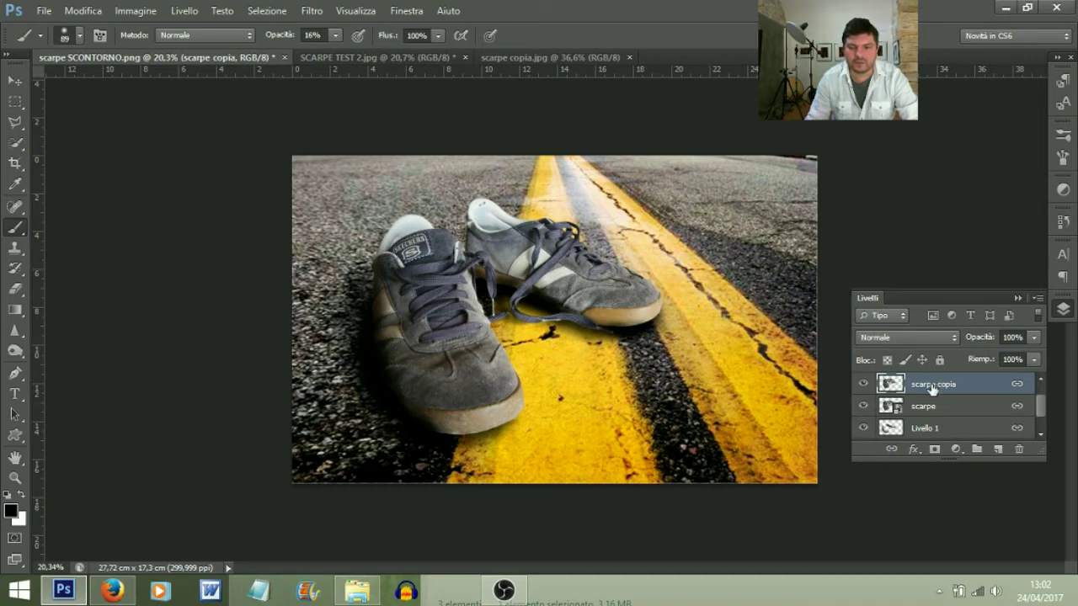
left_click(137, 11)
mouse_move(160, 50)
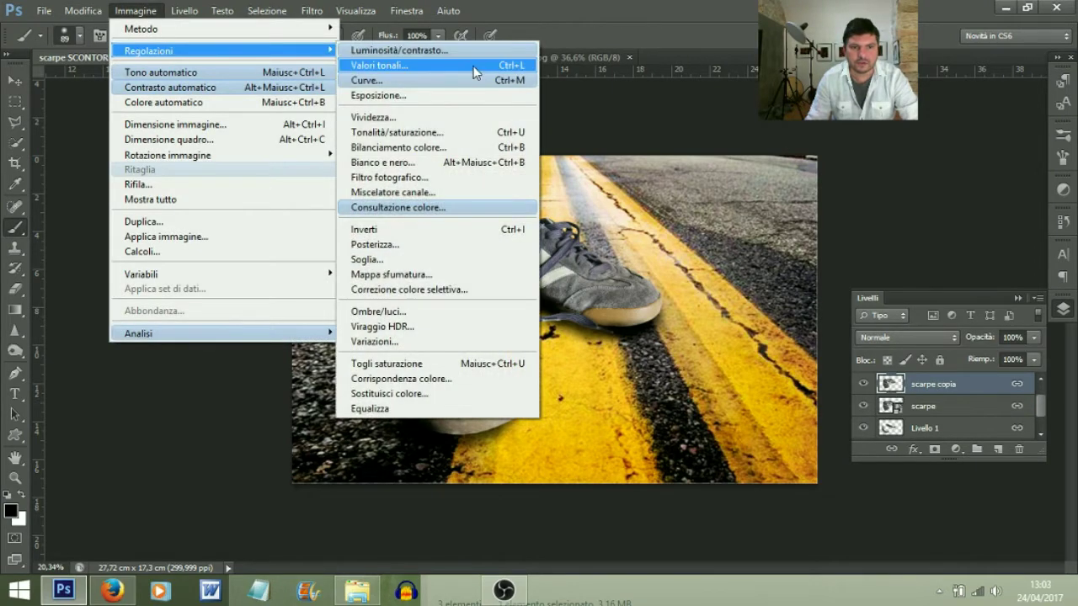
left_click(471, 80)
left_click_drag(896, 358, 892, 338)
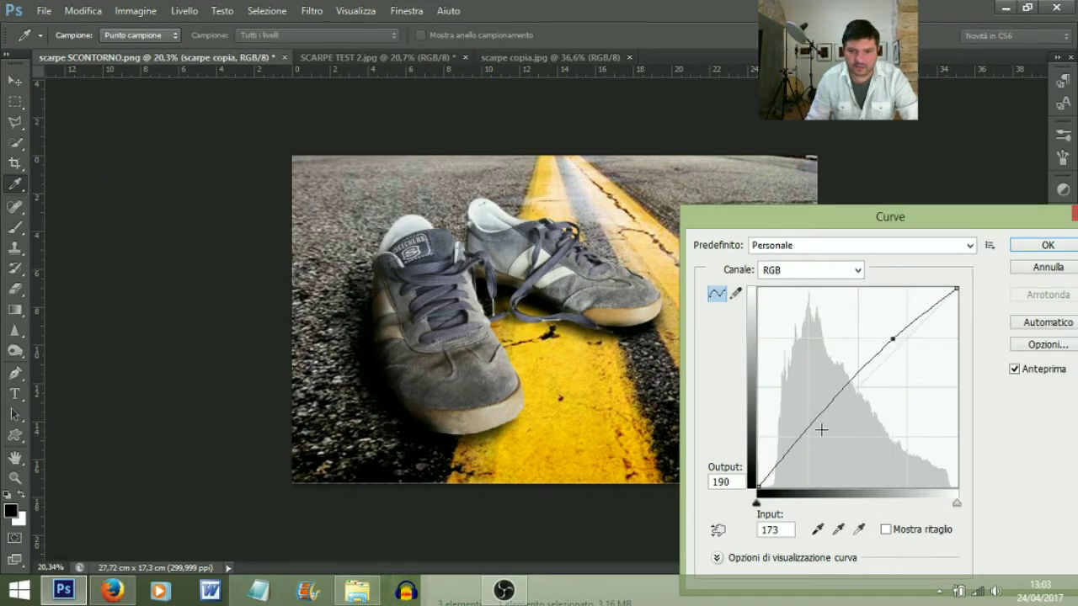
left_click_drag(801, 425, 811, 436)
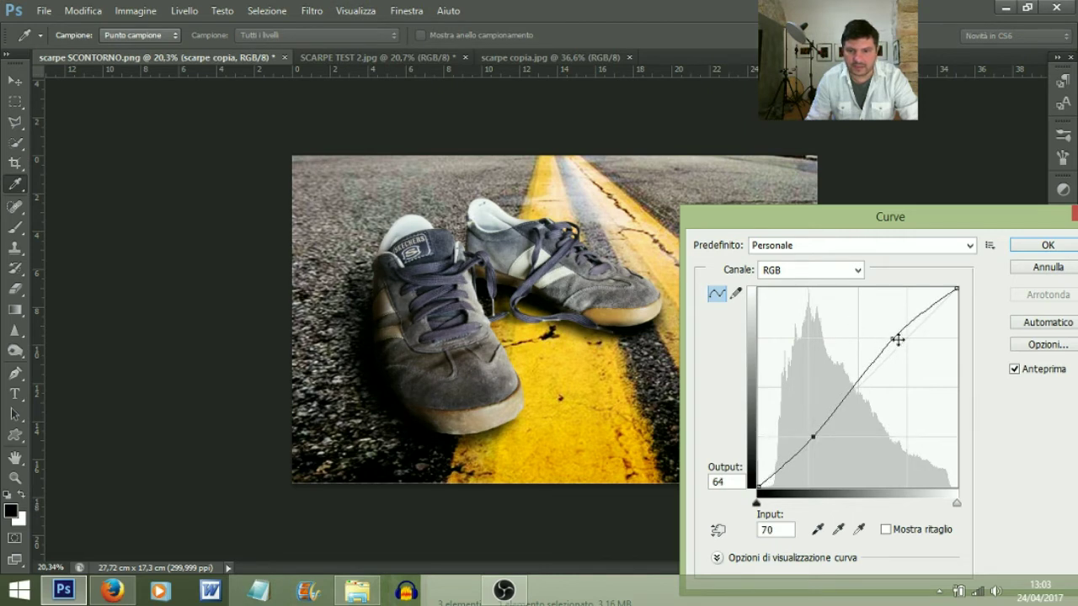
Refine the curve points to input 166, output 202 and input 74, output 69, and apply Curves after comparing the preview.
left_click_drag(808, 217, 894, 188)
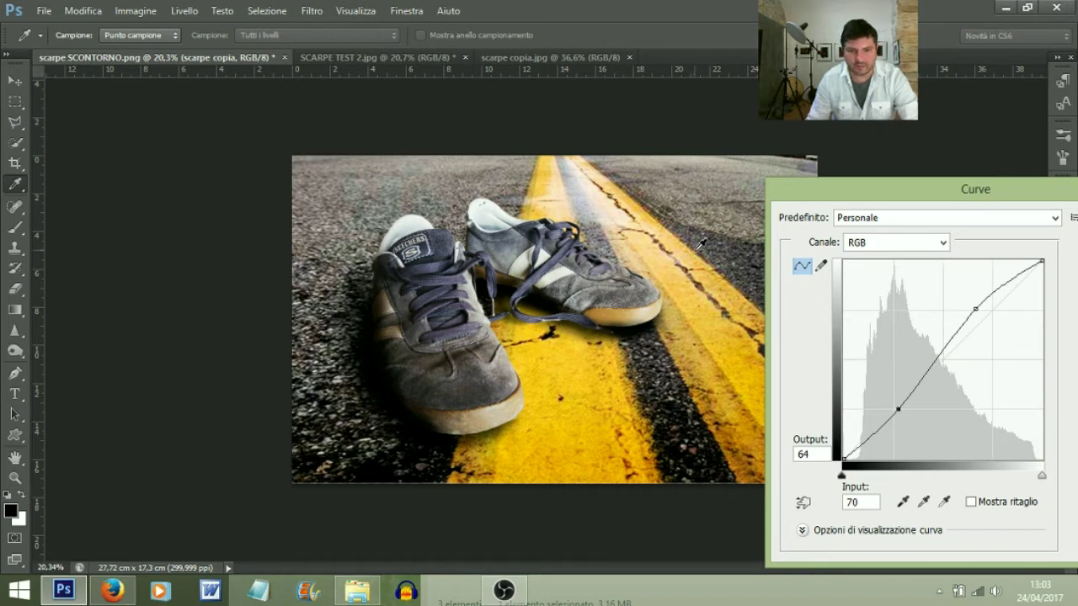
left_click_drag(974, 311, 972, 301)
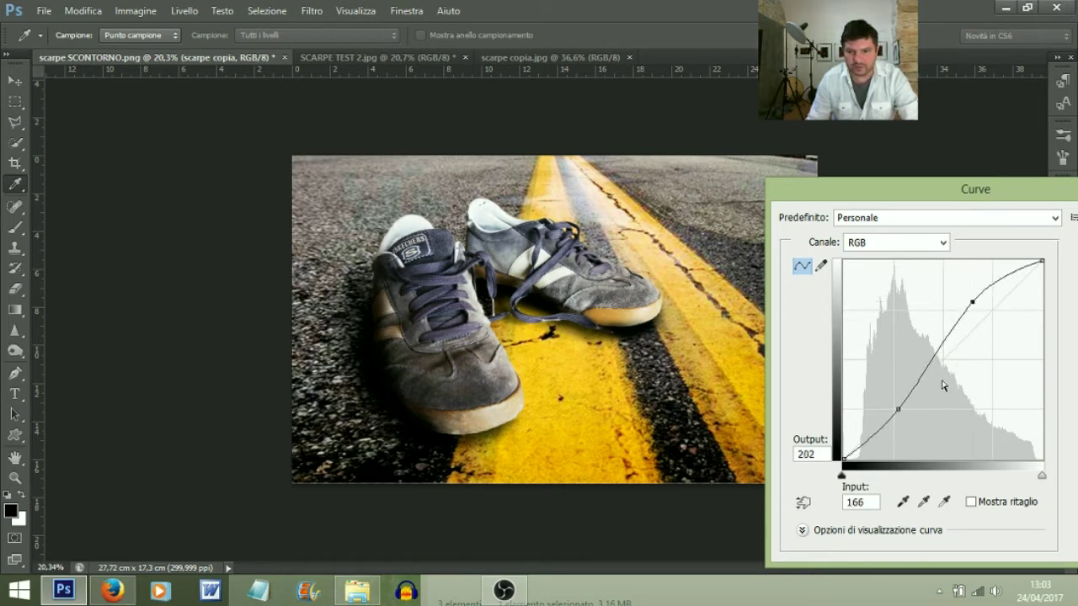
left_click_drag(897, 411, 900, 406)
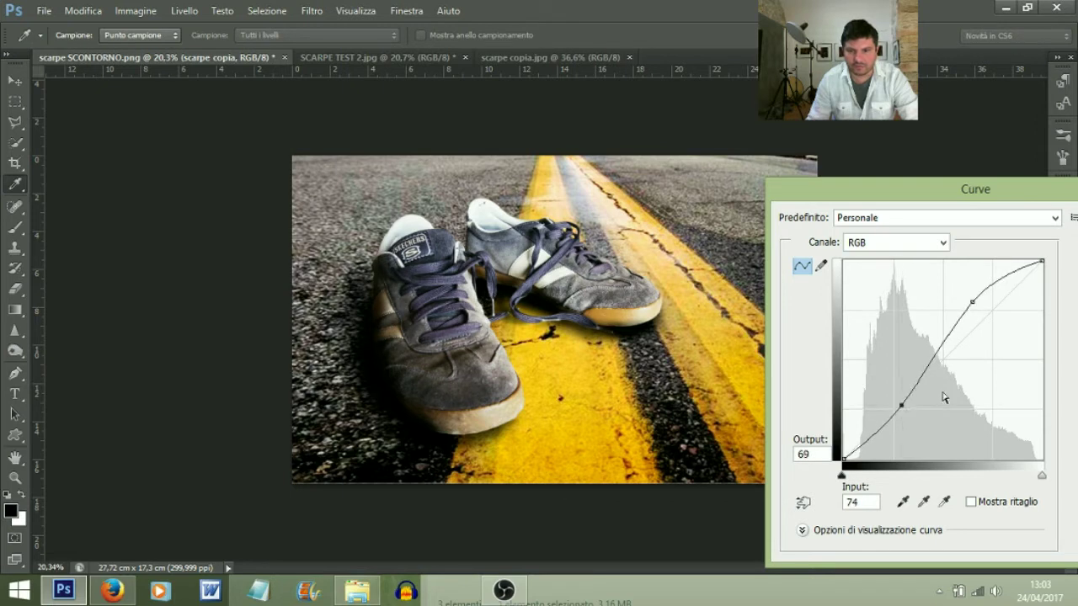
left_click_drag(1000, 197, 920, 174)
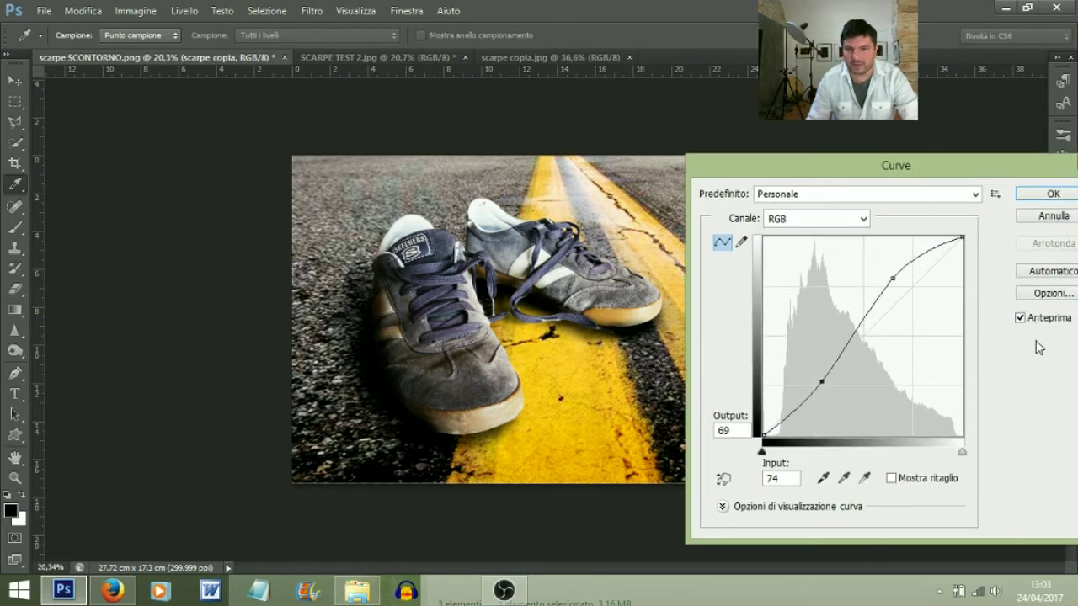
left_click(1019, 321)
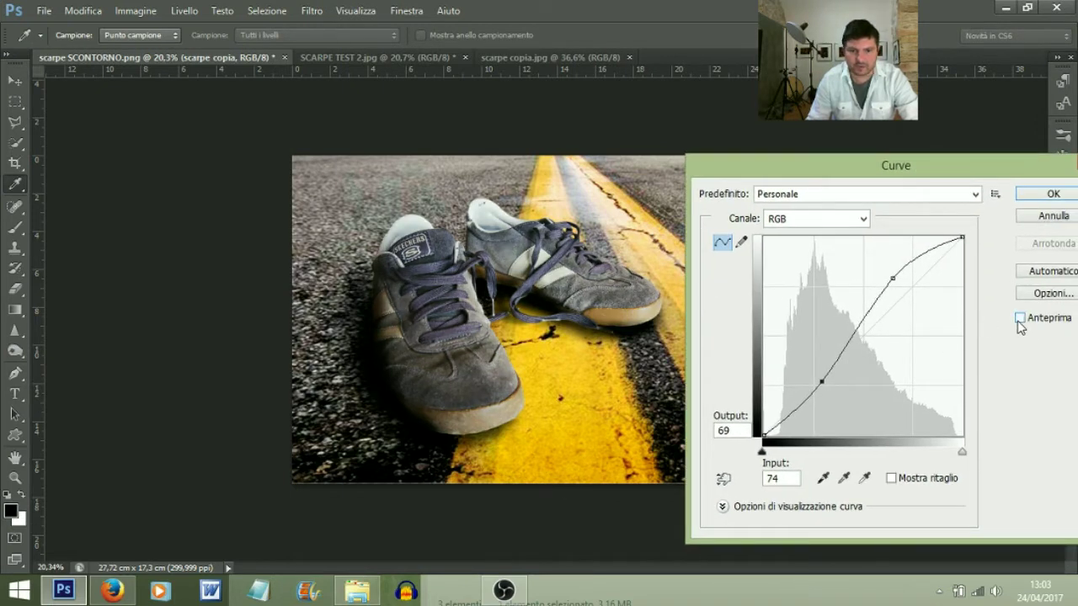
left_click(1019, 319)
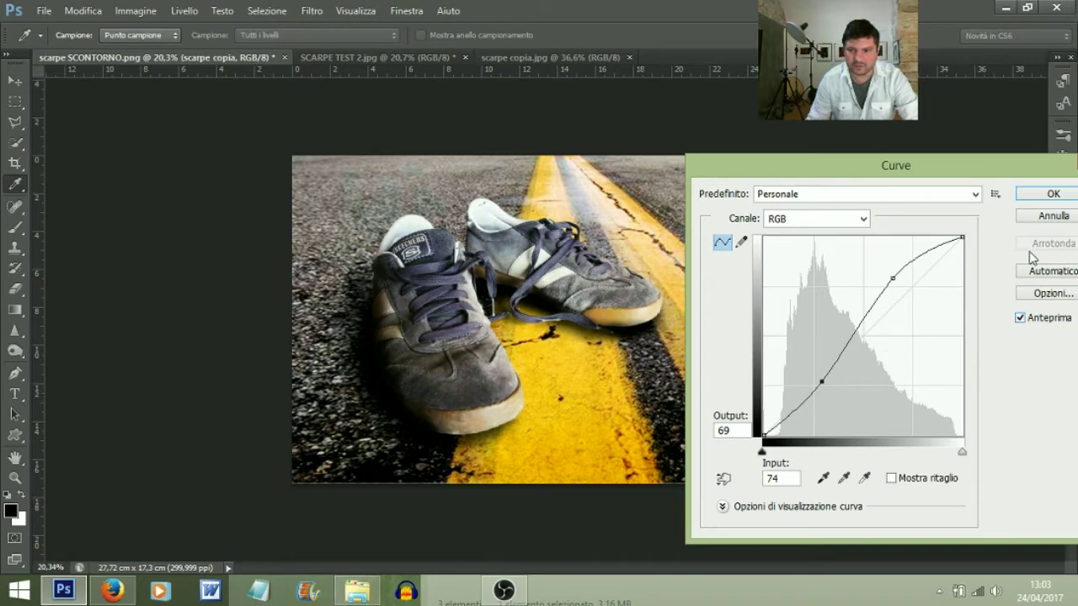
left_click(1052, 195)
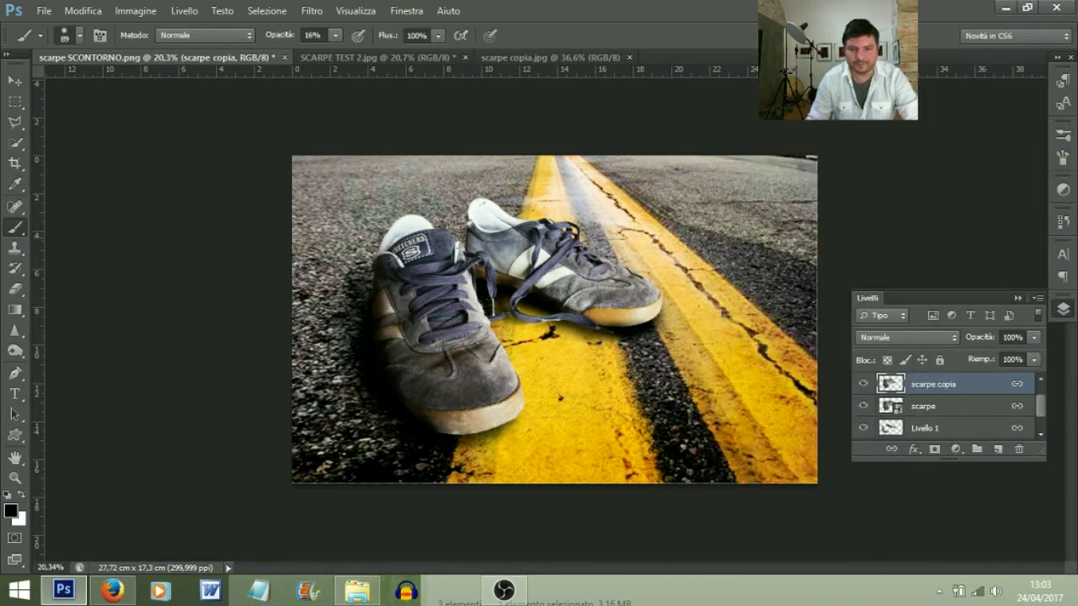
Apply Color Balance to the midtones of scarpe copia with tonal values +2, +2 and -6, keeping luminosity preserved.
left_click(144, 11)
mouse_move(149, 48)
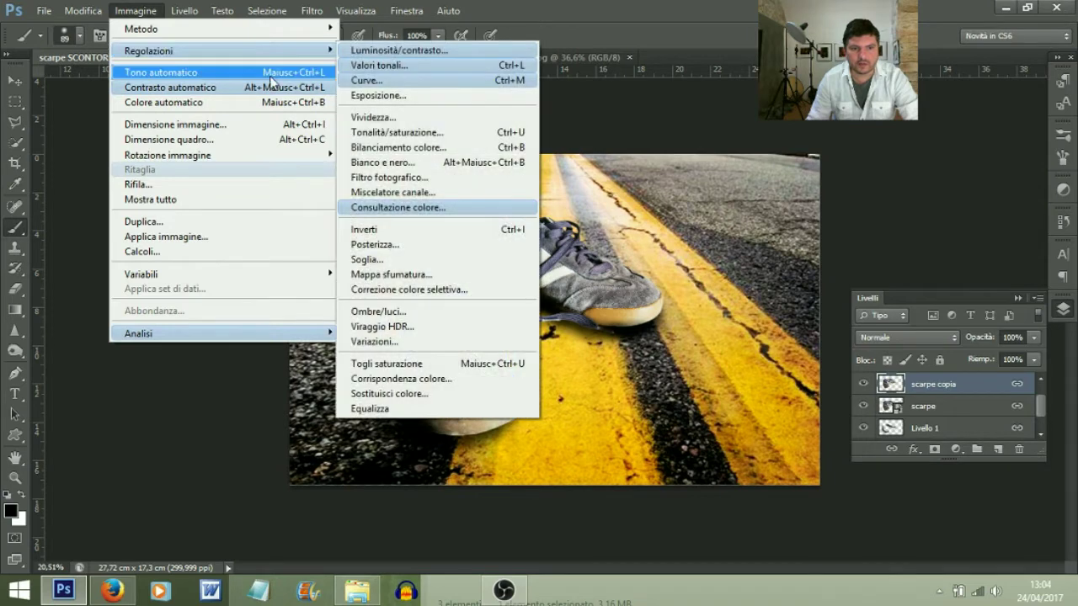
left_click(428, 149)
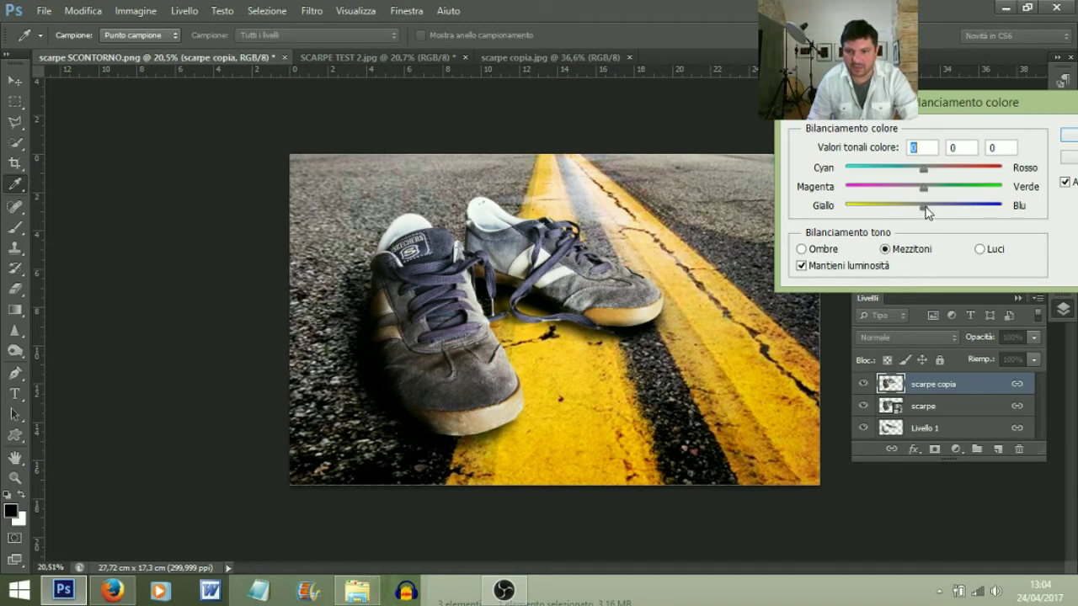
left_click_drag(925, 212, 912, 210)
left_click_drag(922, 169, 926, 173)
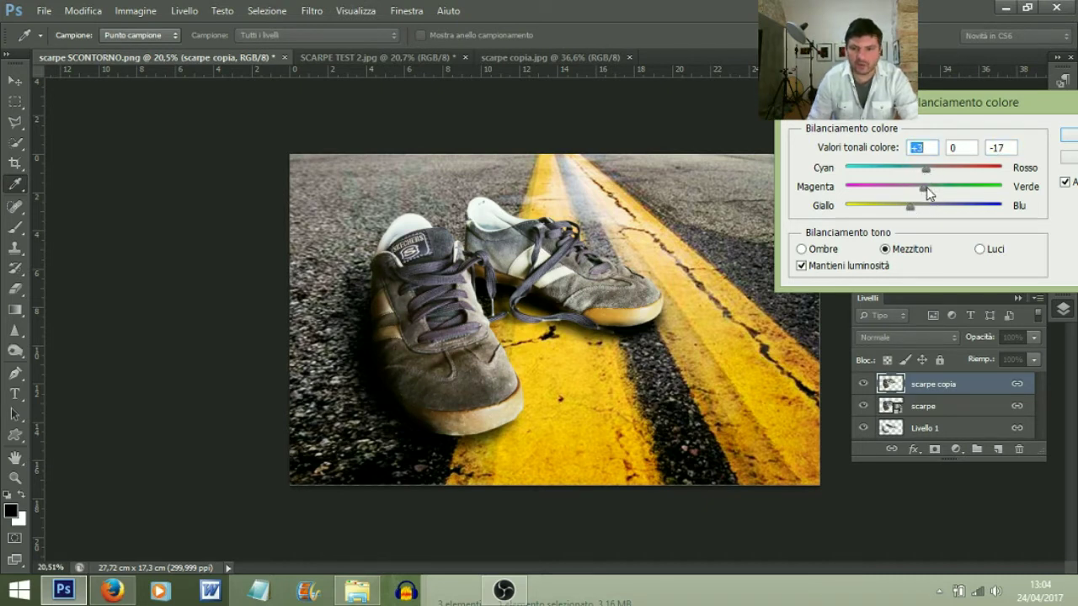
left_click_drag(924, 193, 920, 194)
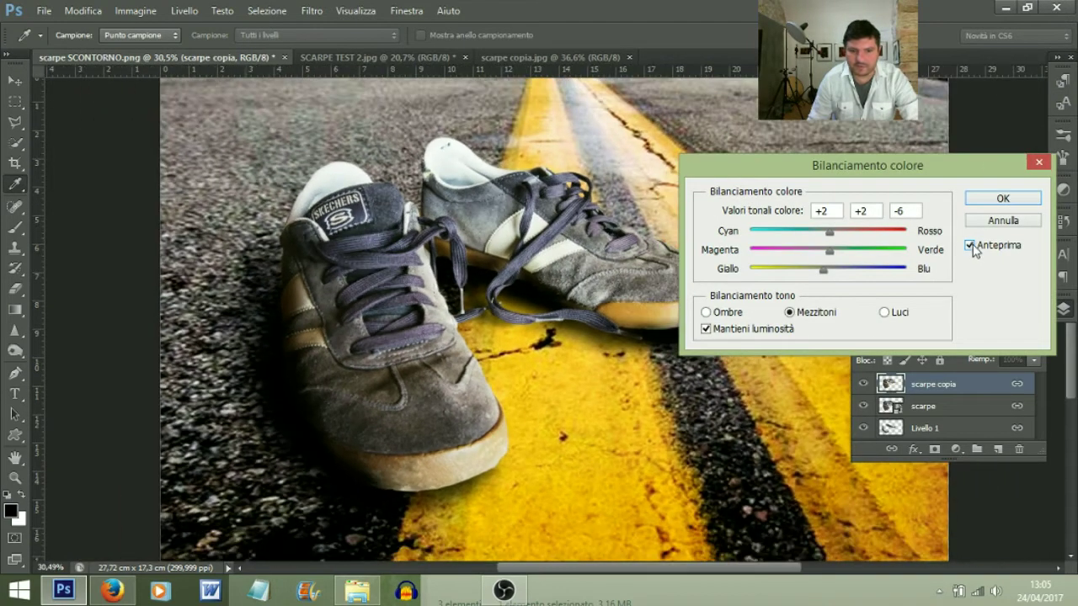
left_click(970, 246)
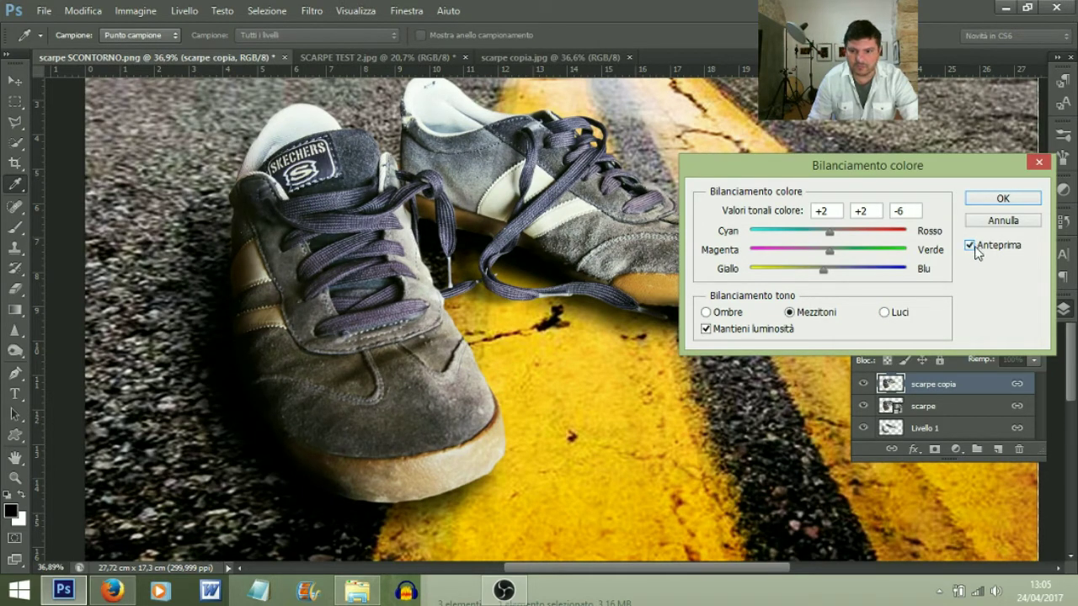
left_click(1002, 199)
Select the Blur tool and set its strength to 25% for work on the scarpe copia layer.
key("b")
key("ctrl+0")
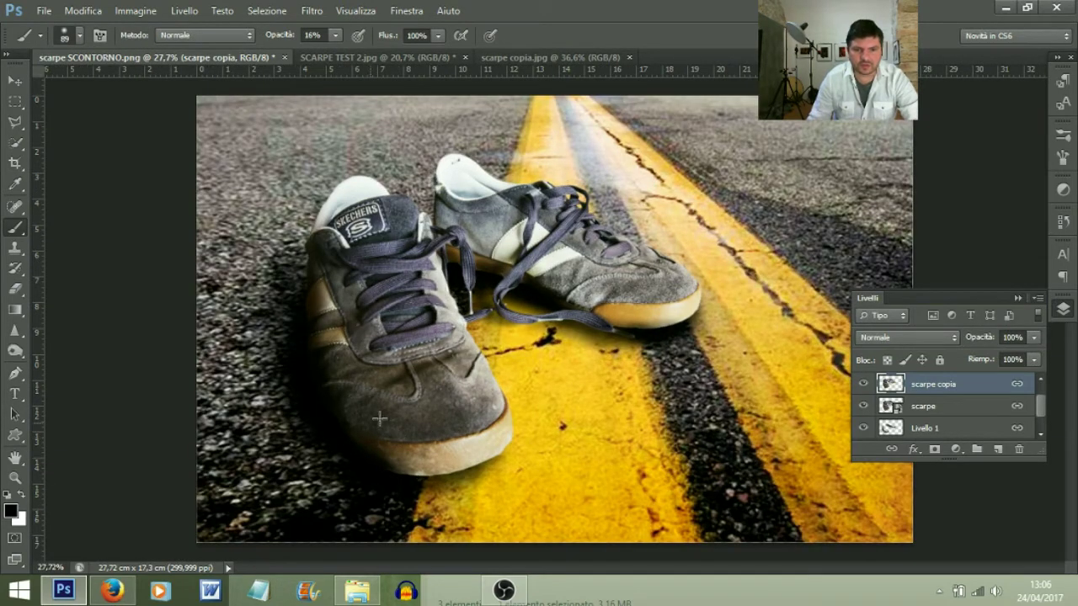
scroll(360, 428, "up", 1)
left_click_drag(442, 444, 470, 366)
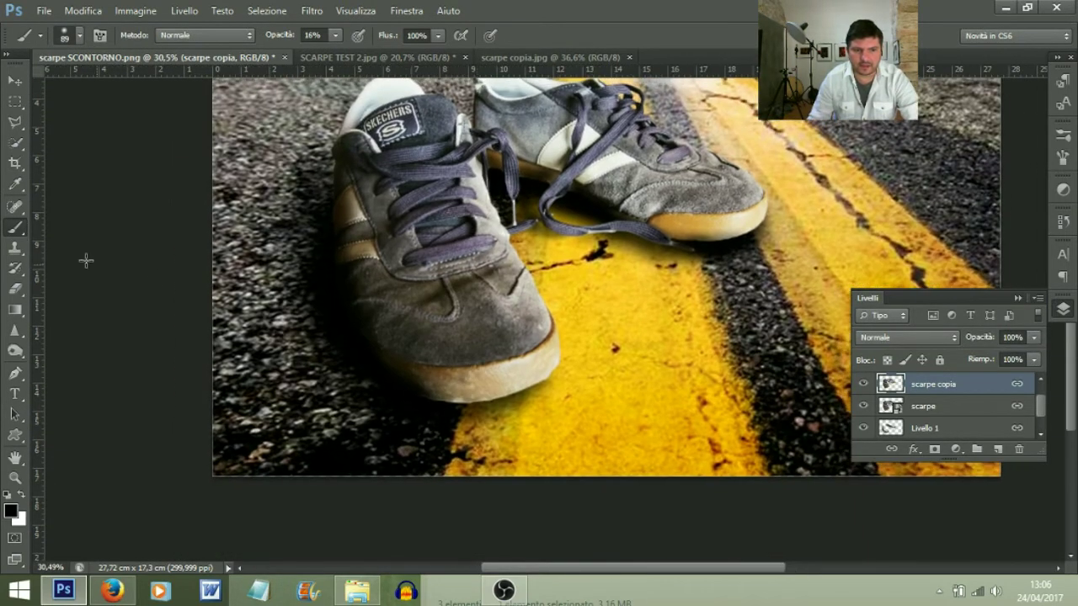
left_click(14, 335)
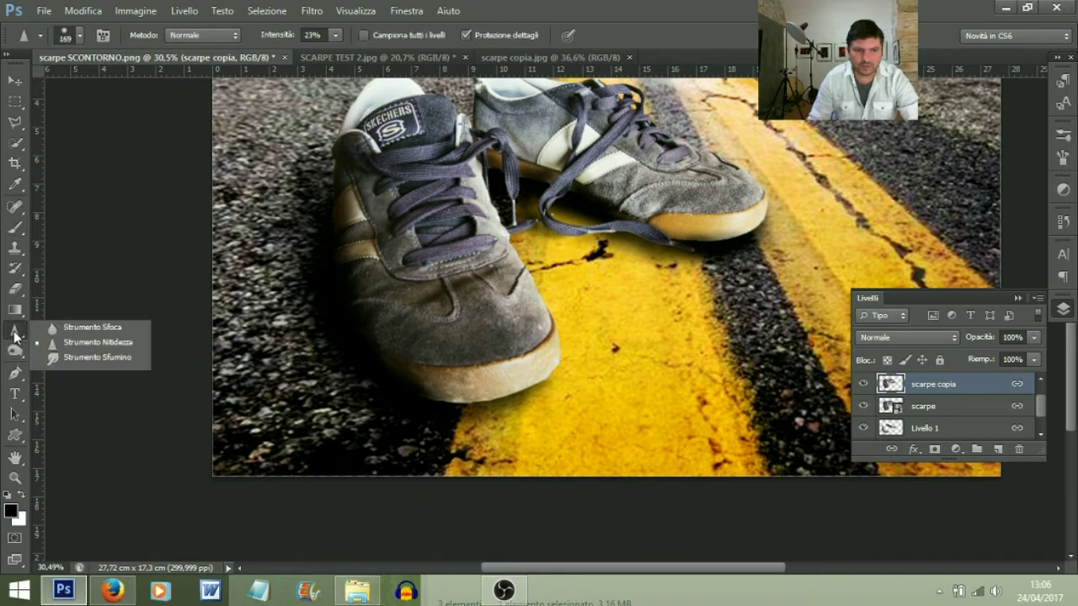
left_click(16, 336)
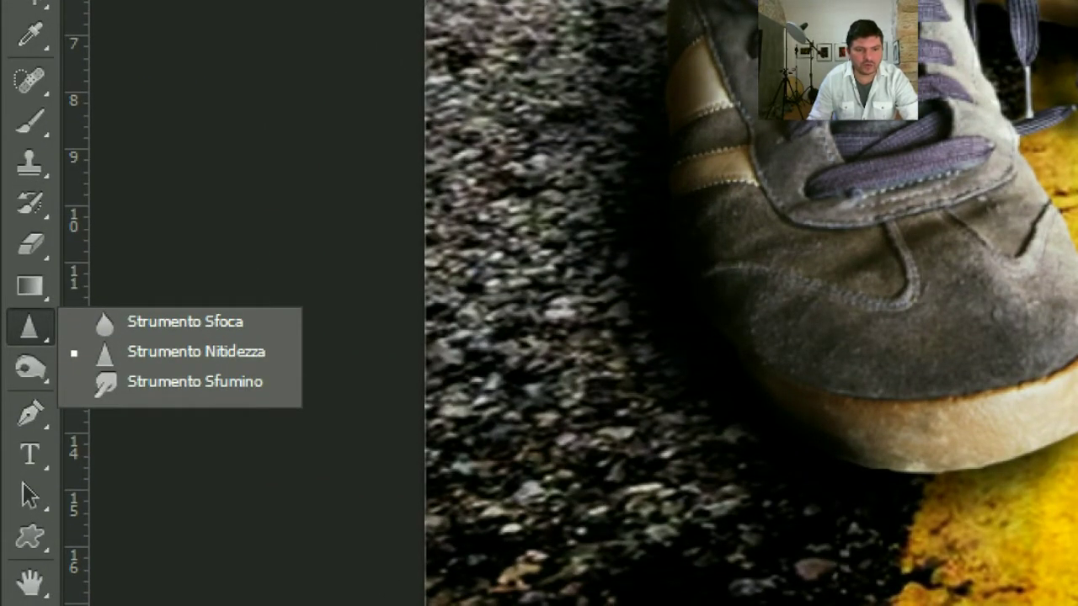
left_click(104, 354)
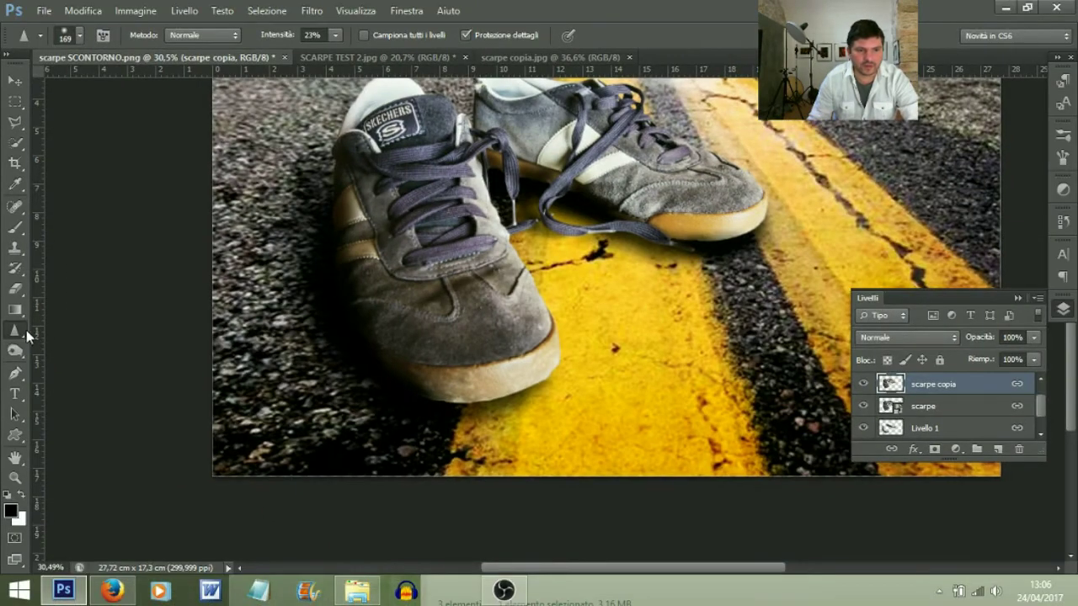
right_click(14, 334)
left_click(69, 329)
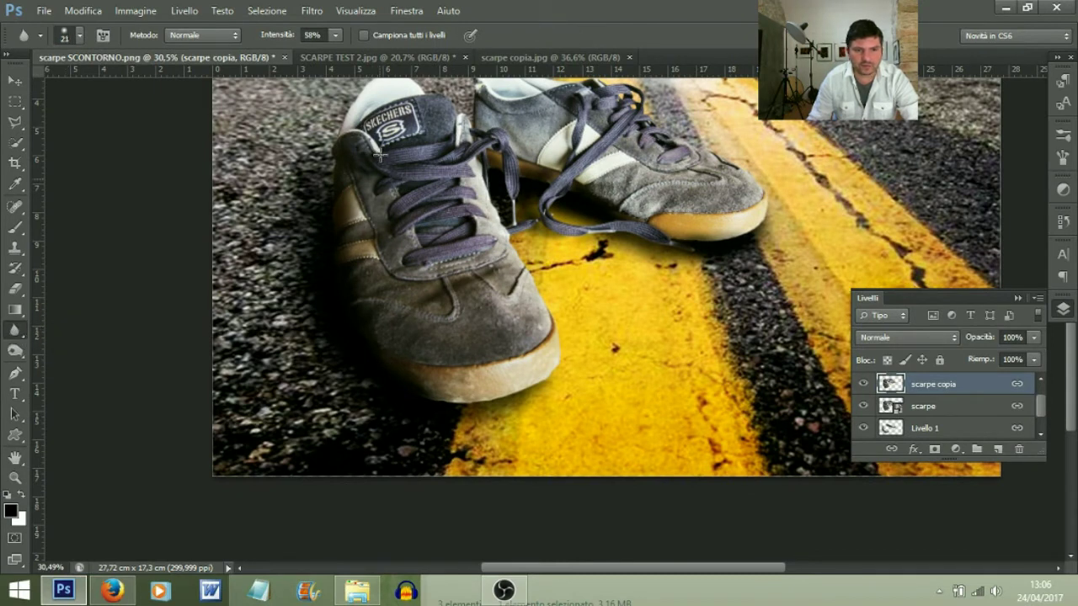
left_click(335, 37)
left_click_drag(308, 55, 309, 55)
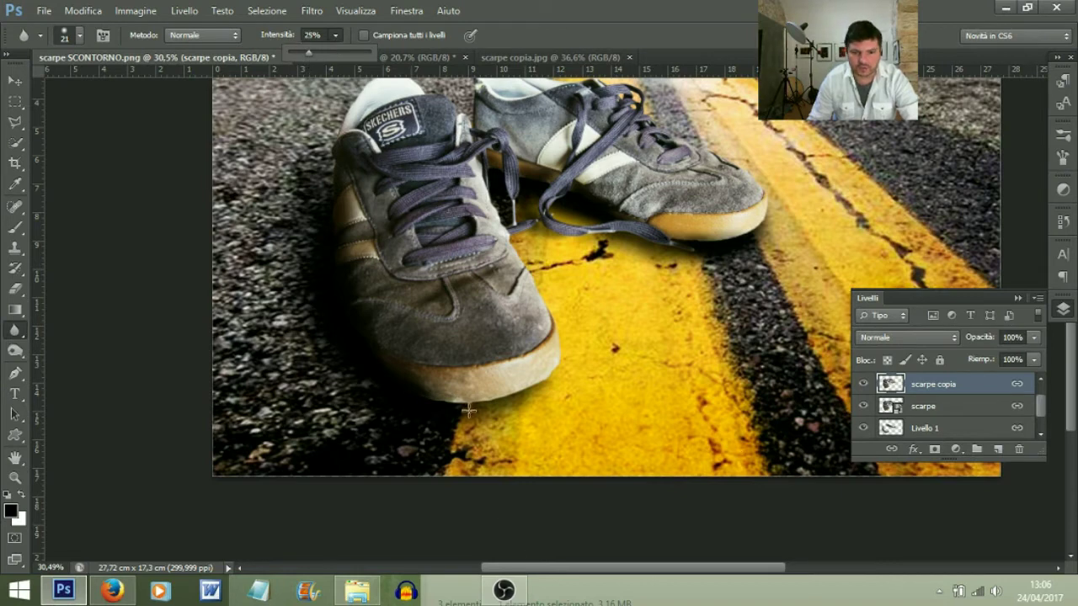
Soften the hard cut-out edges of the shoes and laces on scarpe copia with the 21 px Blur brush.
scroll(469, 410, "up", 2)
scroll(471, 417, "up", 2)
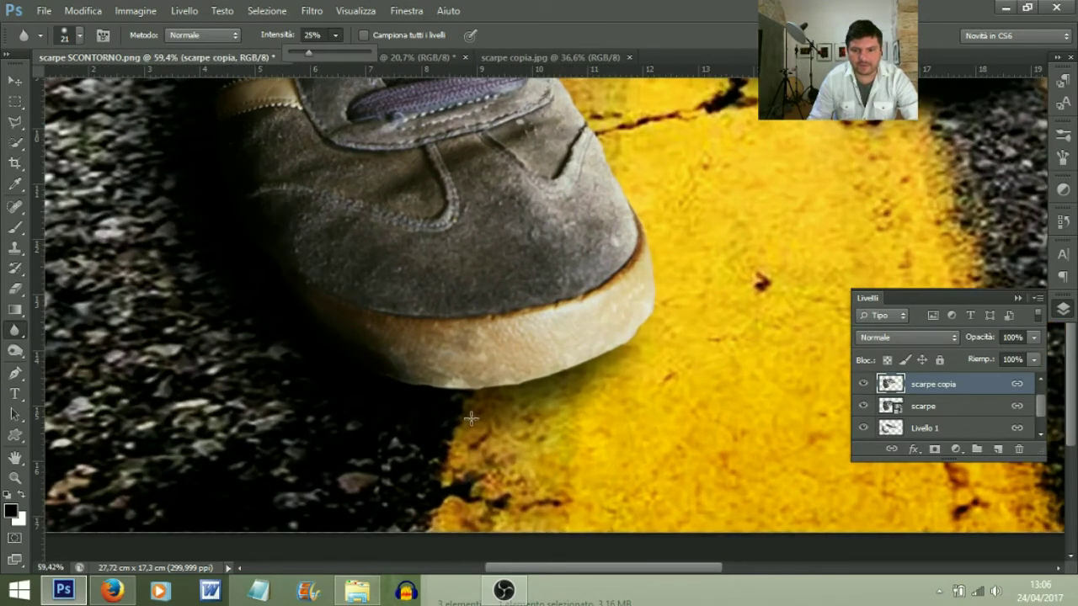
left_click(897, 387)
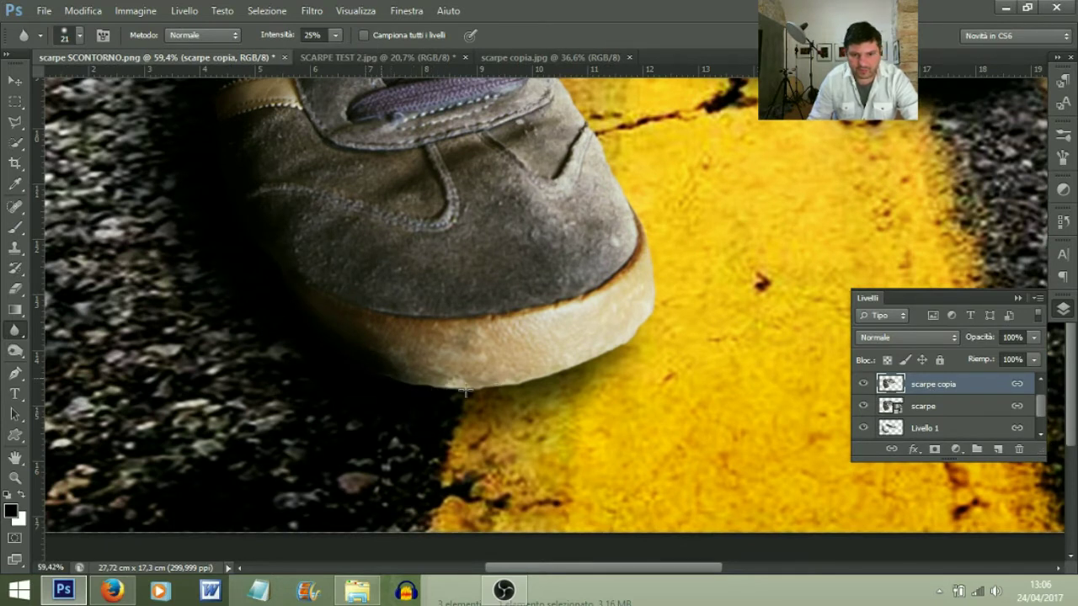
scroll(627, 317, "up", 3)
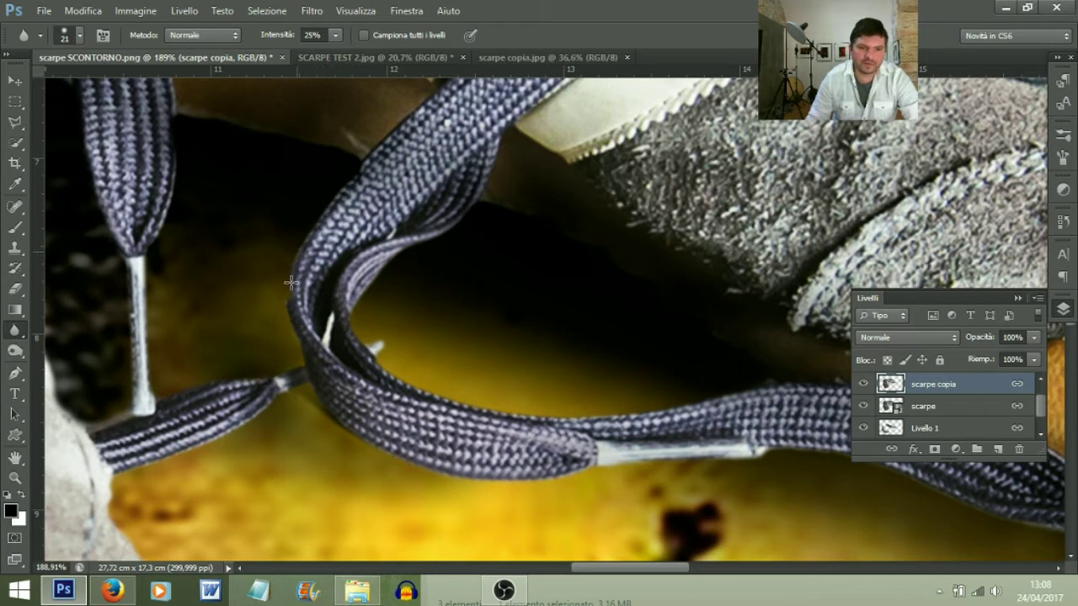
scroll(313, 413, "down", 2)
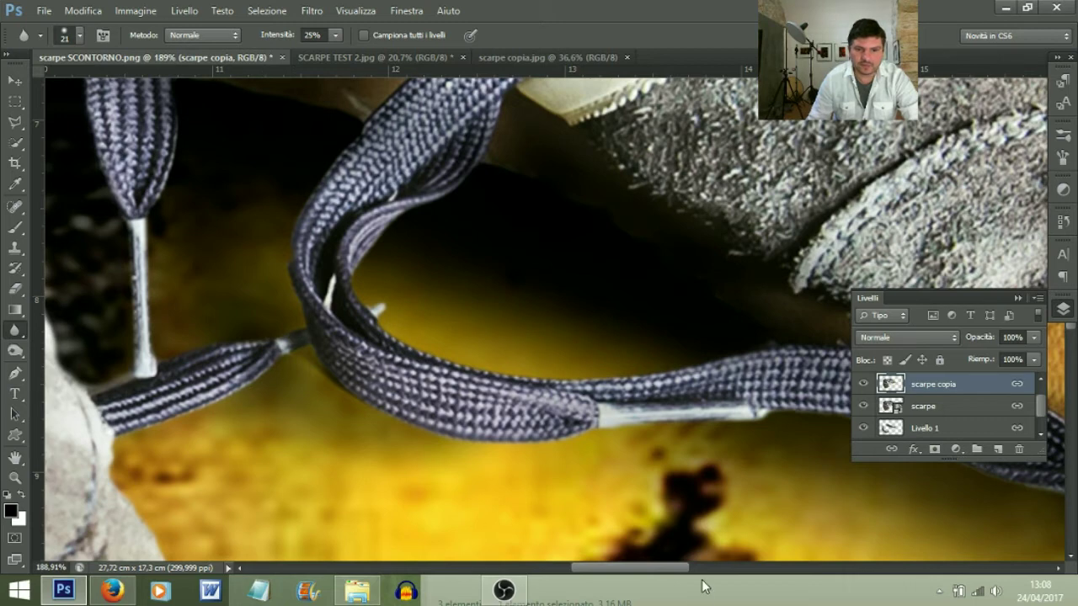
left_click_drag(676, 513, 541, 409)
left_click_drag(750, 373, 493, 294)
mouse_move(375, 230)
left_mouse_down()
mouse_move(673, 313)
mouse_move(625, 315)
mouse_move(503, 262)
left_mouse_up()
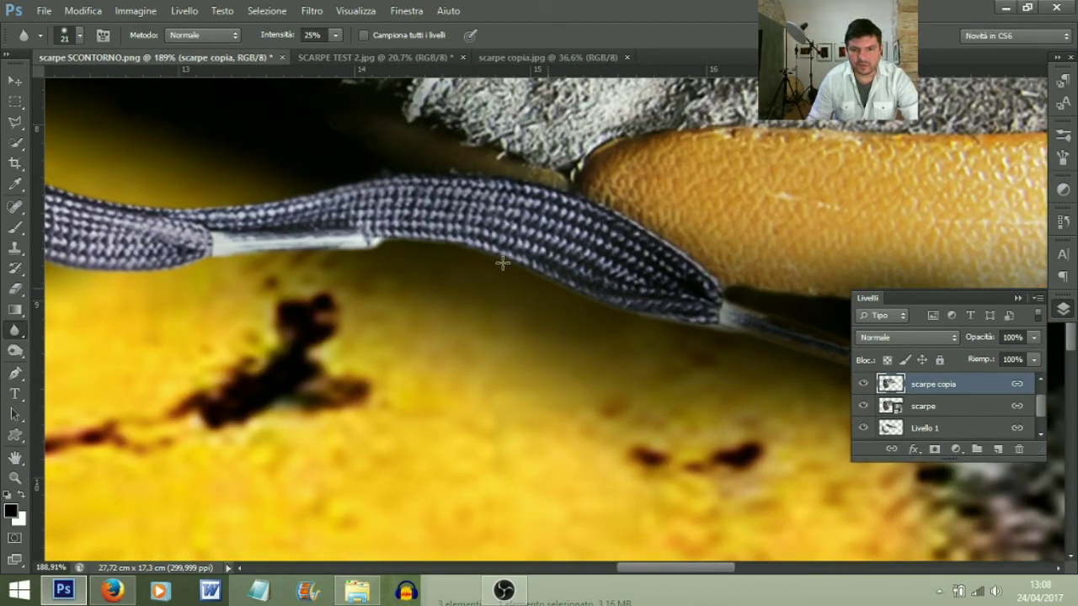
left_click_drag(764, 379, 470, 318)
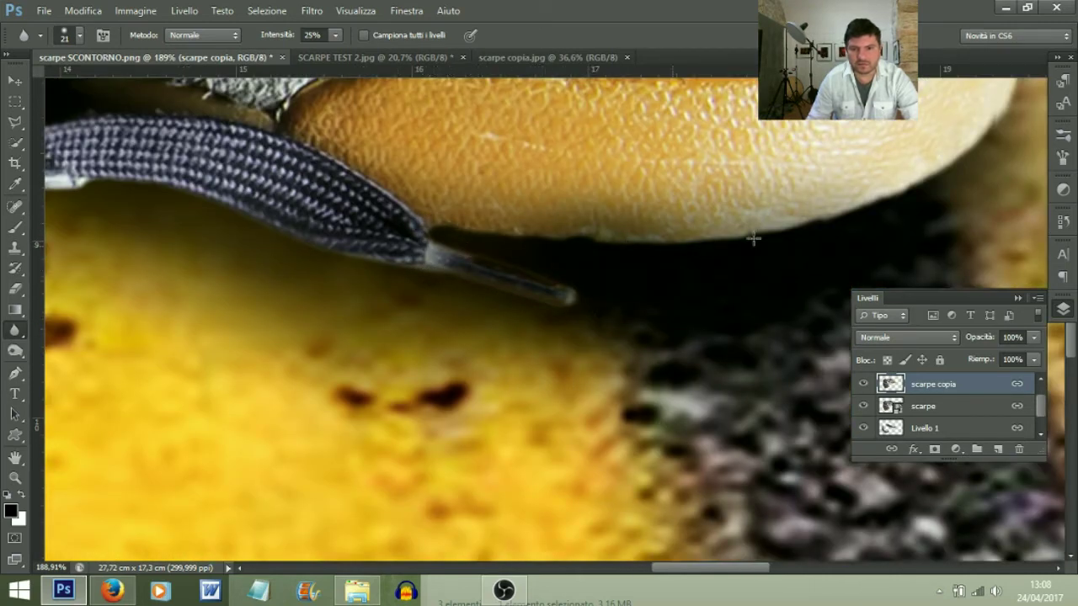
scroll(993, 160, "down", 3)
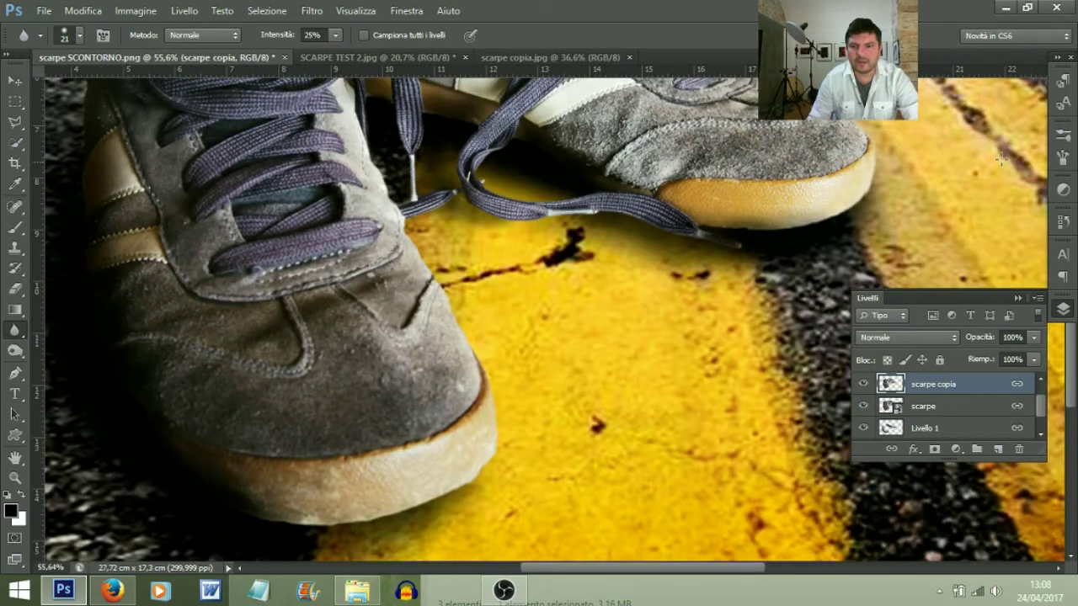
scroll(675, 276, "down", 1)
scroll(469, 440, "up", 3)
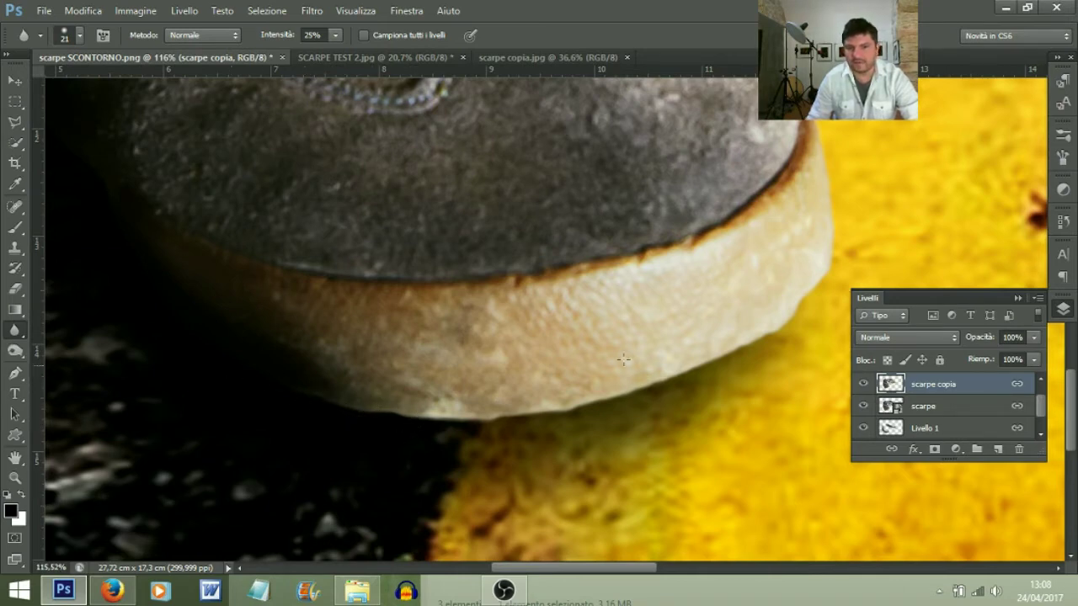
scroll(233, 382, "down", 4)
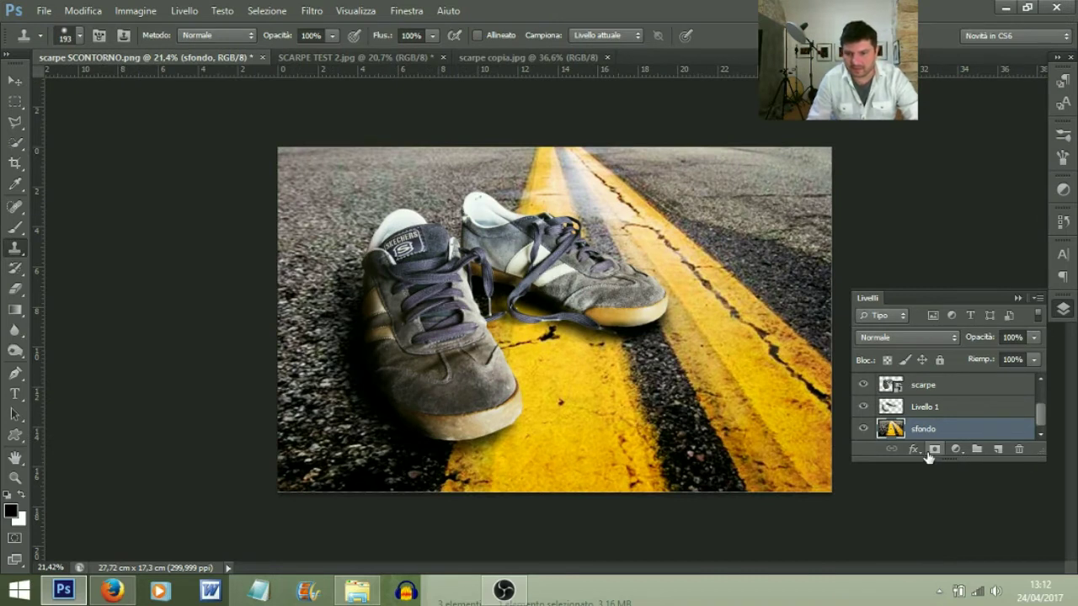
Select the ombra 2, scarpe copia, Livello 1 and sfondo layers together, leaving out scarpe, and duplicate them.
scroll(935, 452, "down", 1)
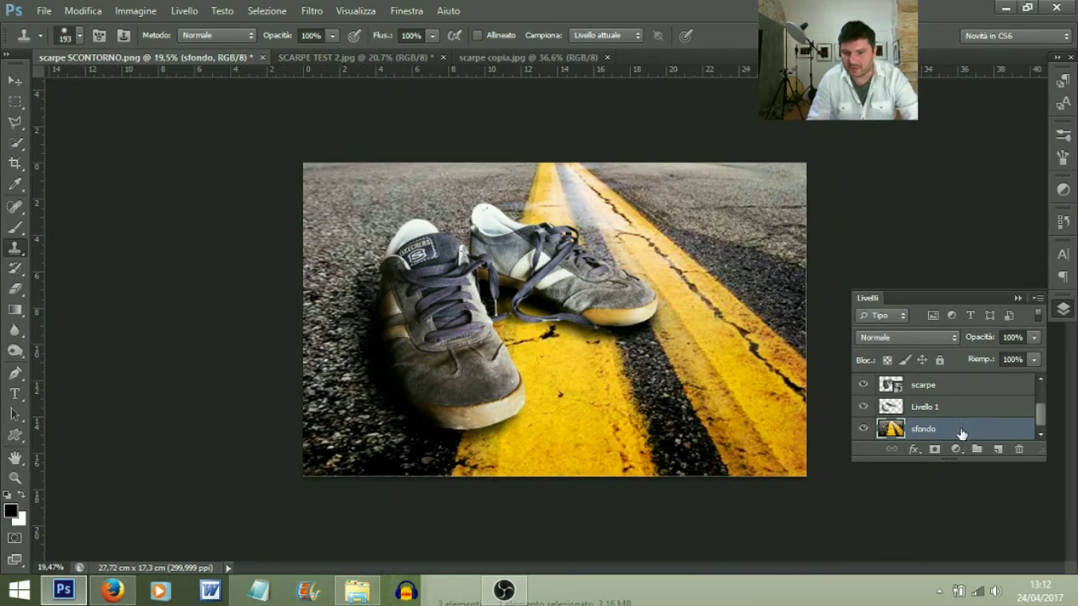
left_click(964, 410, "shift")
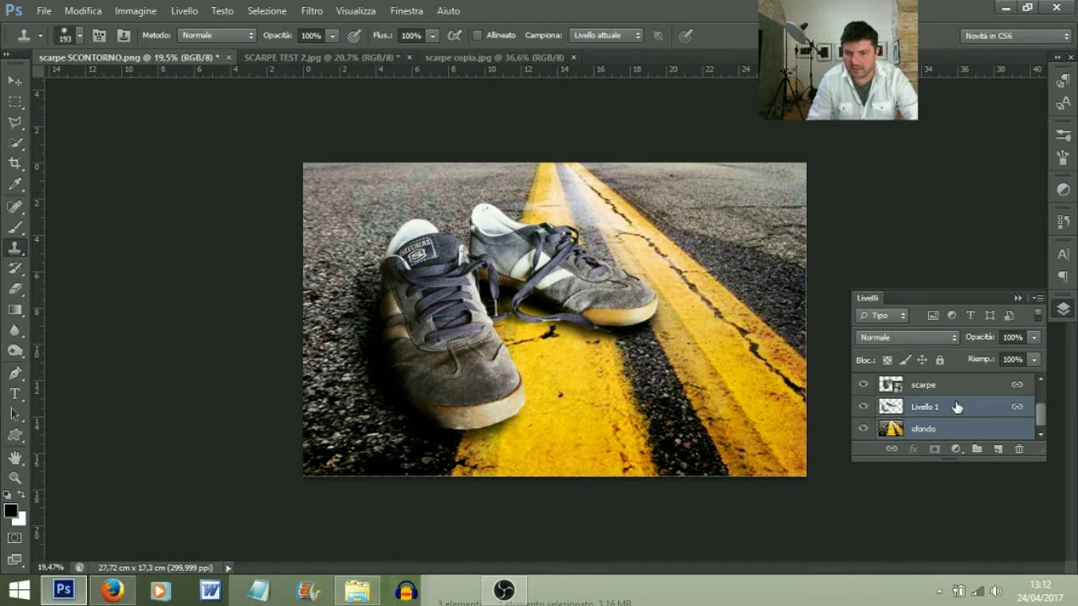
scroll(957, 407, "up", 2)
left_click(956, 409)
left_click(949, 391, "shift")
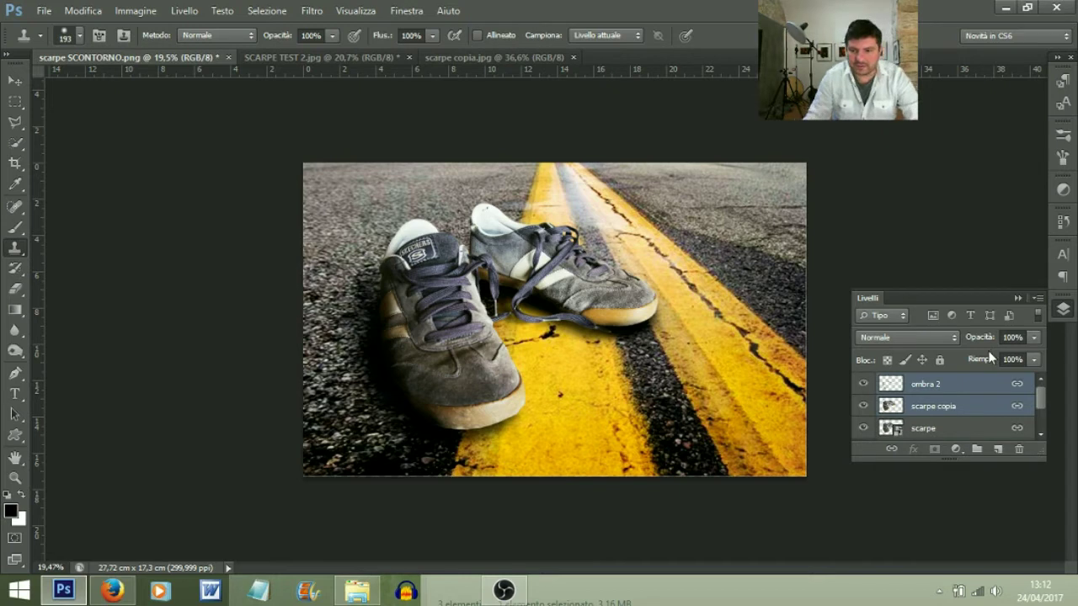
left_click_drag(949, 460, 947, 559)
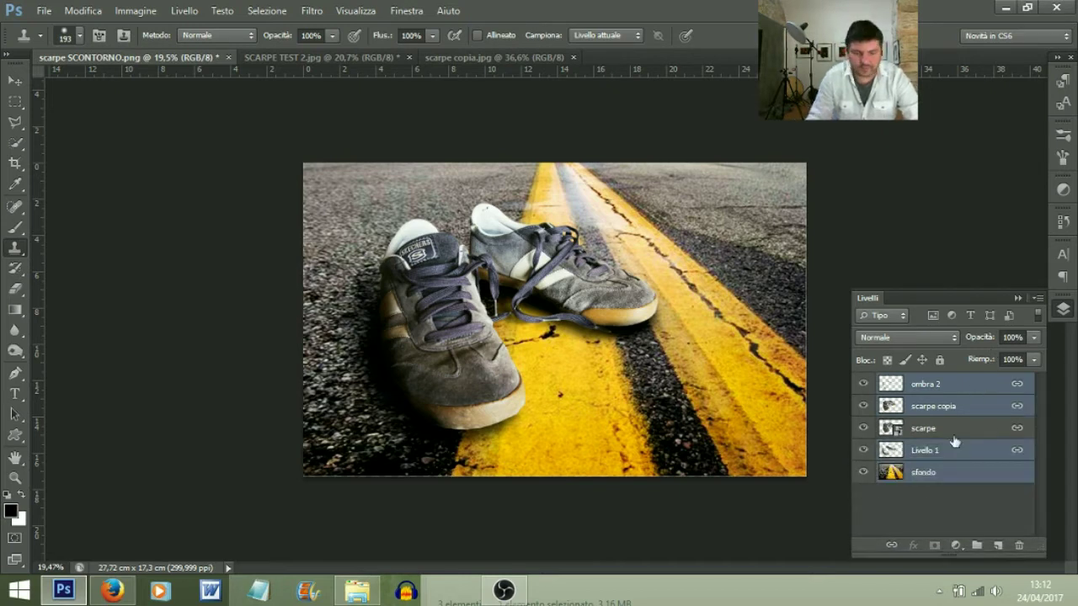
key("ctrl+j")
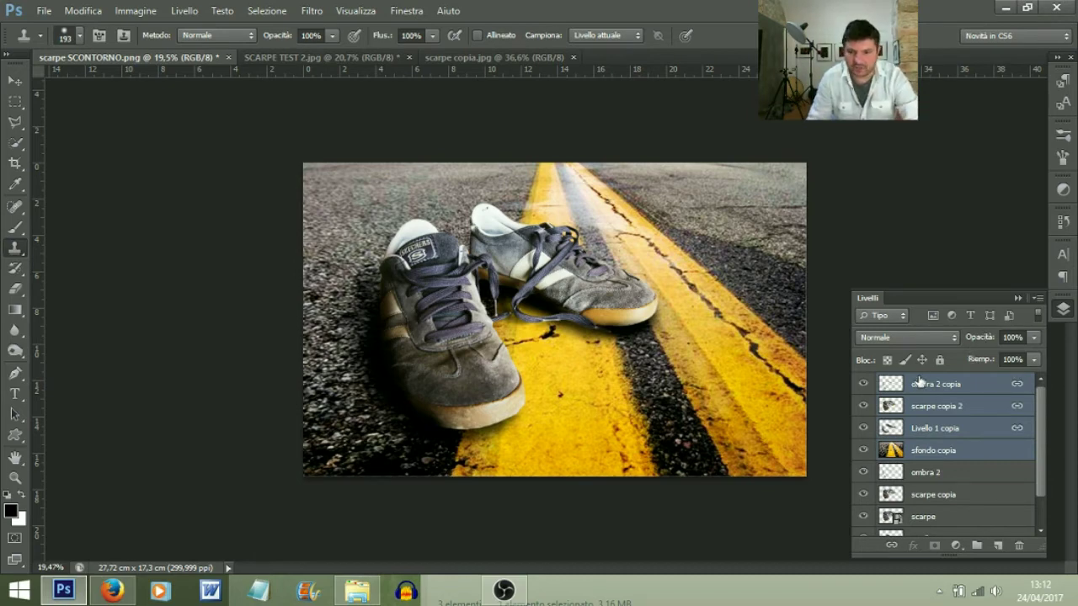
Merge the four duplicated layers into a single layer above the originals.
right_click(921, 385)
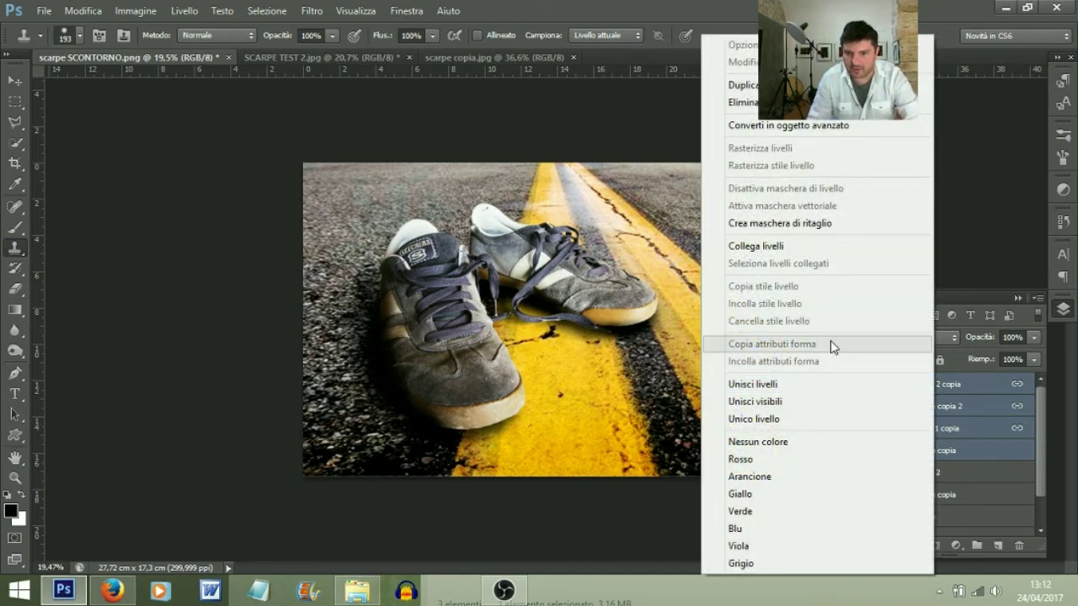
right_click(976, 387)
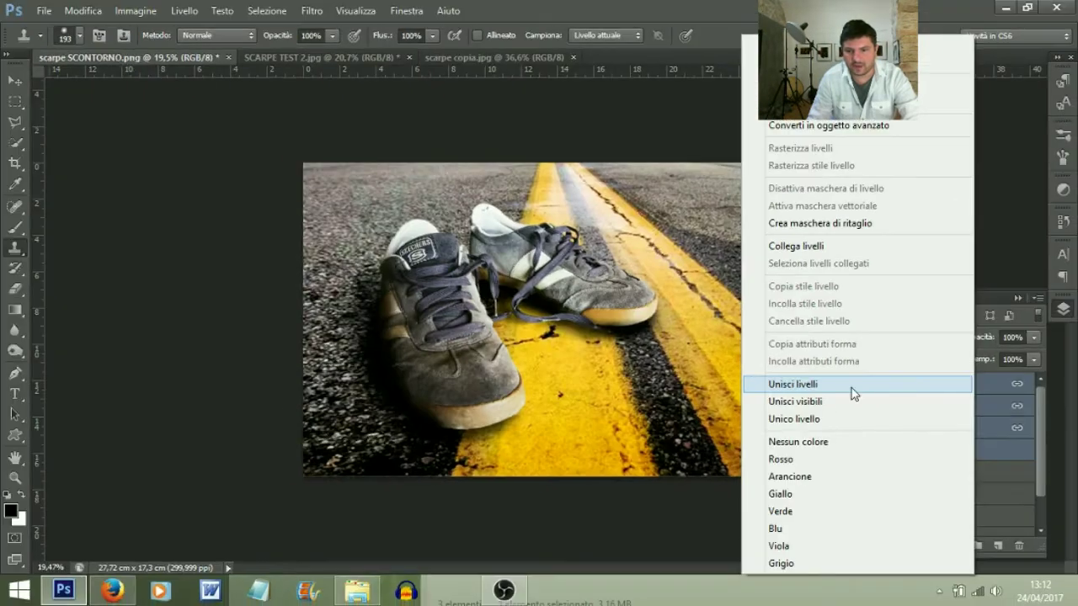
left_click(846, 385)
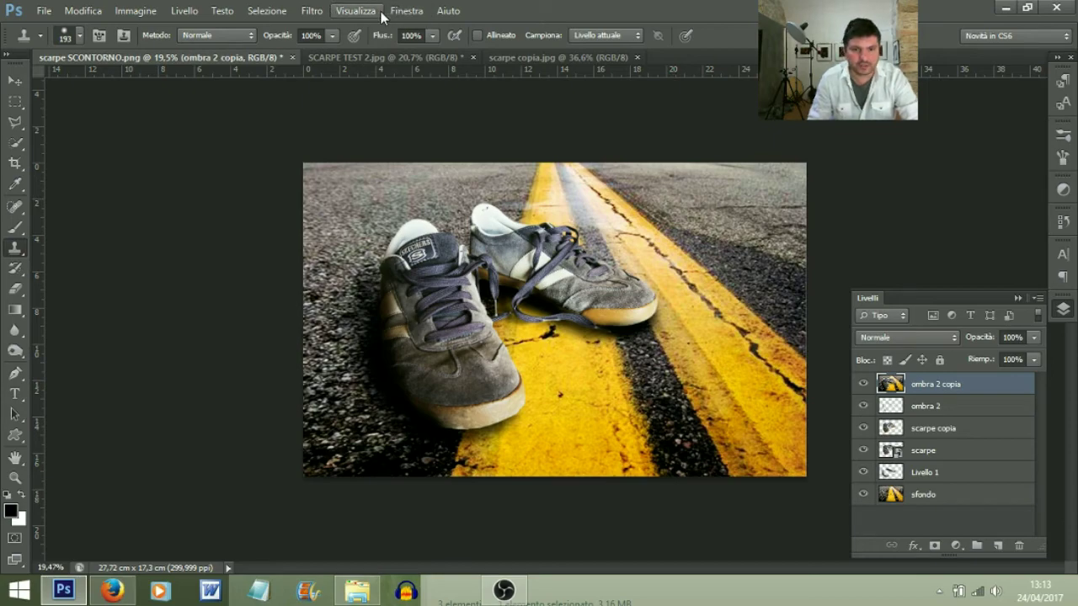
Start an Unsharp Mask filter on the merged layer and frame the rear shoe's laces in its preview at 33%.
left_click(312, 11)
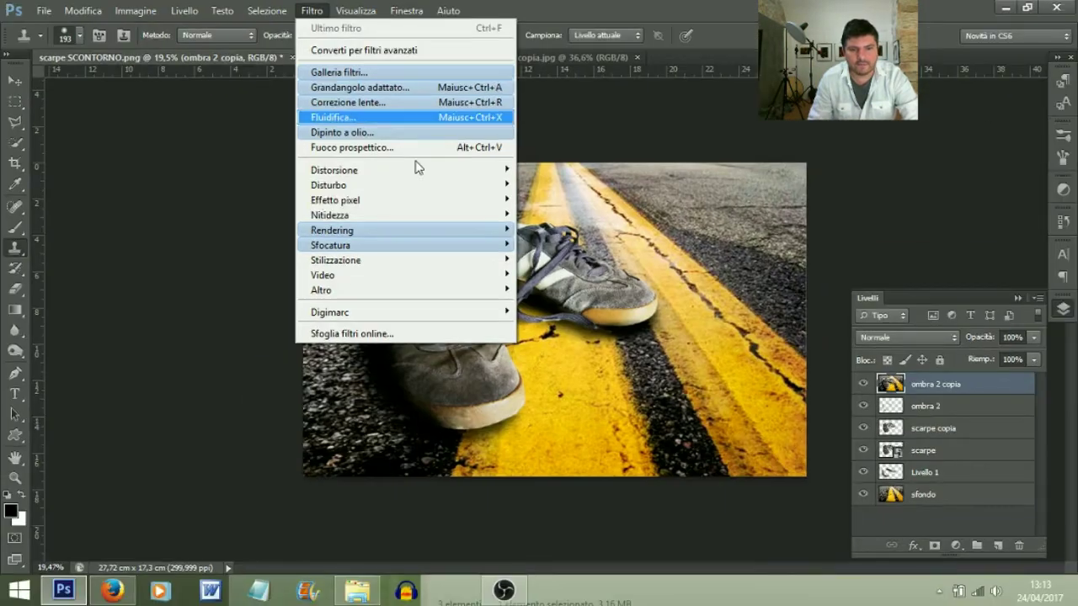
mouse_move(468, 214)
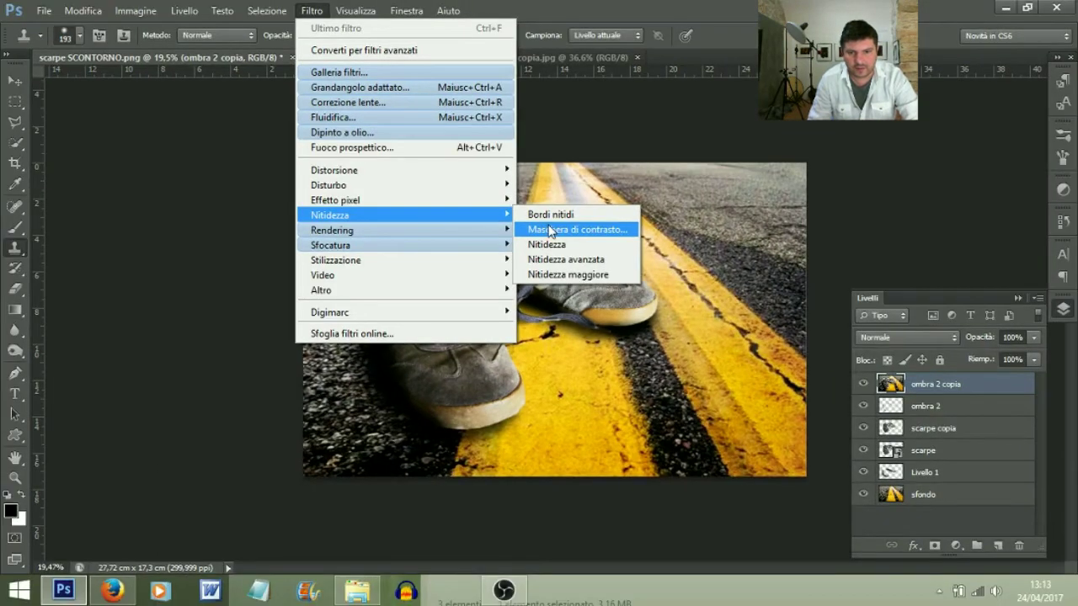
left_click(549, 230)
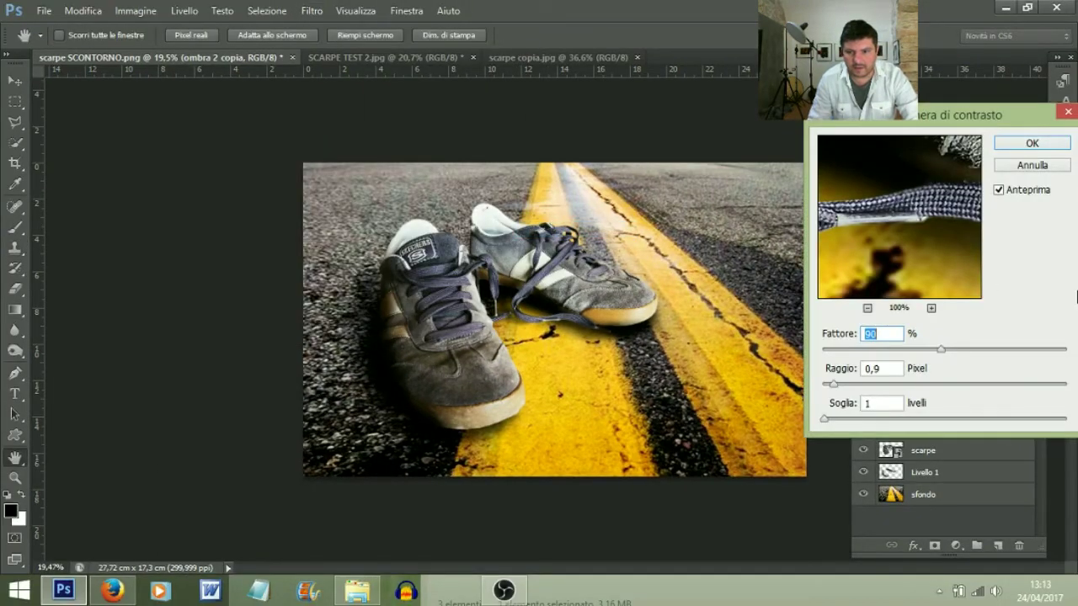
left_click_drag(991, 119, 887, 131)
left_click_drag(838, 229, 833, 207)
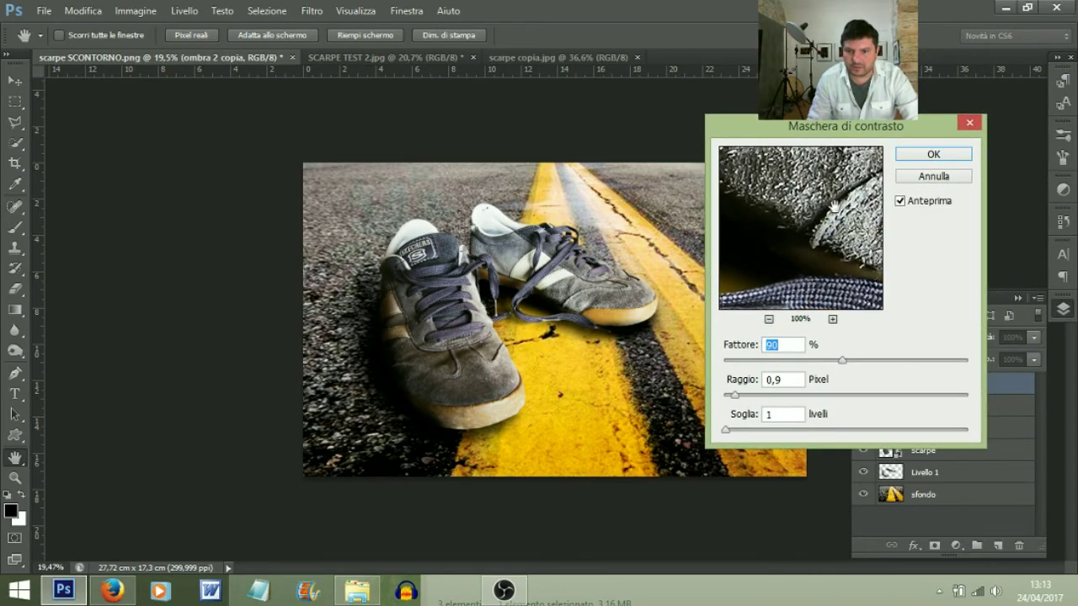
left_click(768, 319)
left_click(769, 319)
left_click_drag(818, 182, 830, 231)
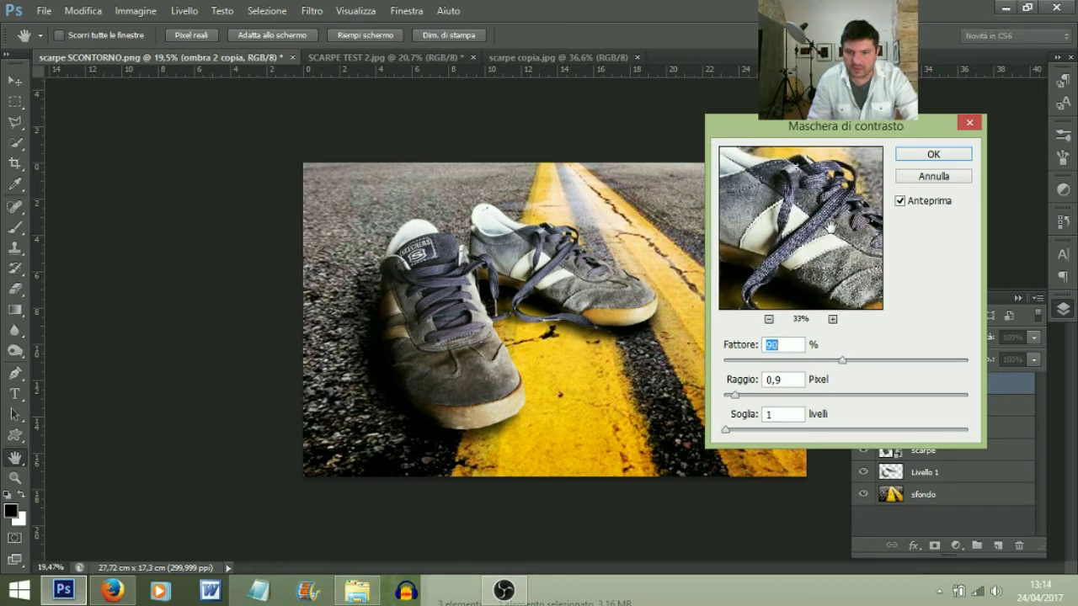
Compare the Unsharp Mask preview and apply the filter with amount 65%, radius 0.9 pixels and threshold 1.
left_click(899, 201)
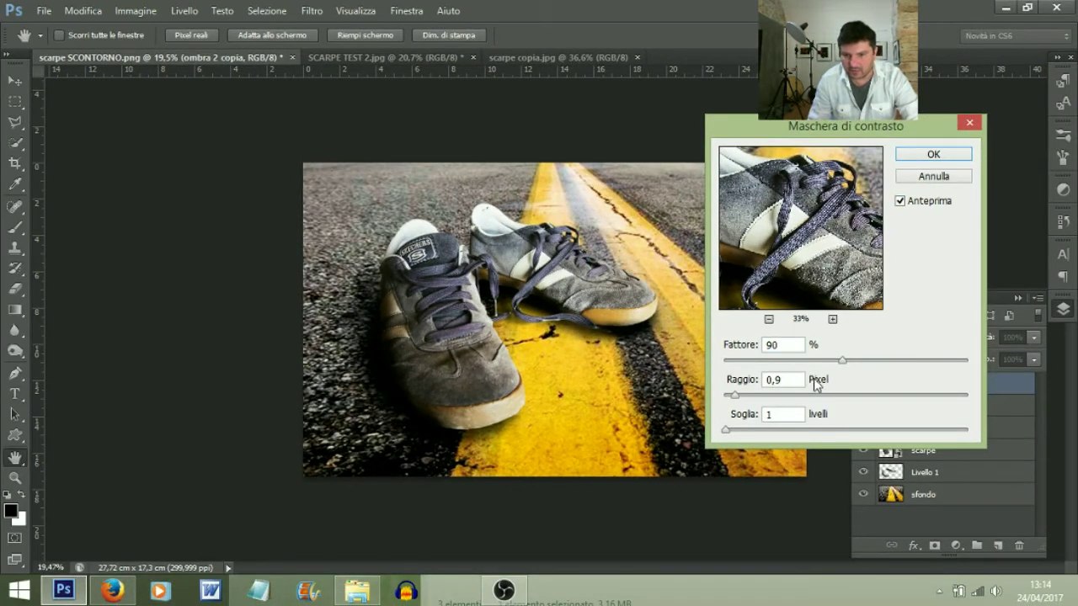
left_click_drag(843, 364, 809, 361)
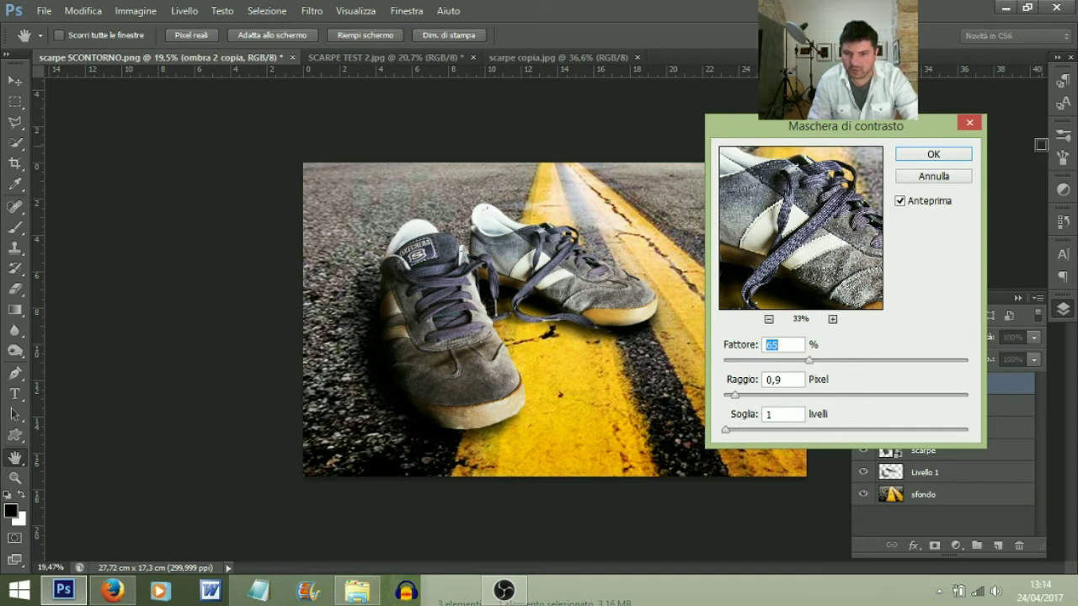
left_click(932, 153)
key("m")
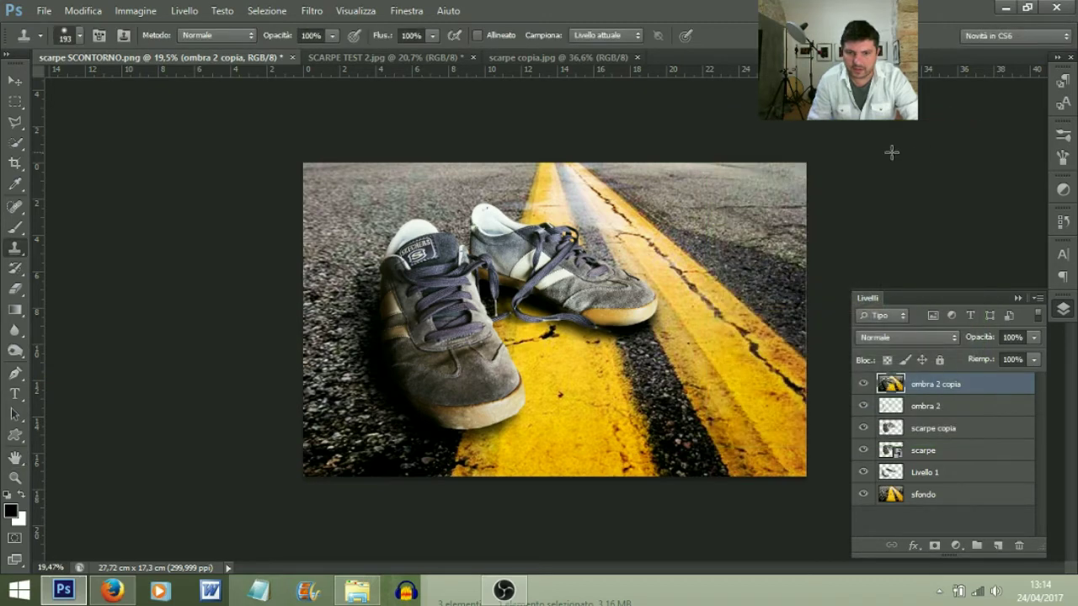
scroll(611, 287, "up", 5)
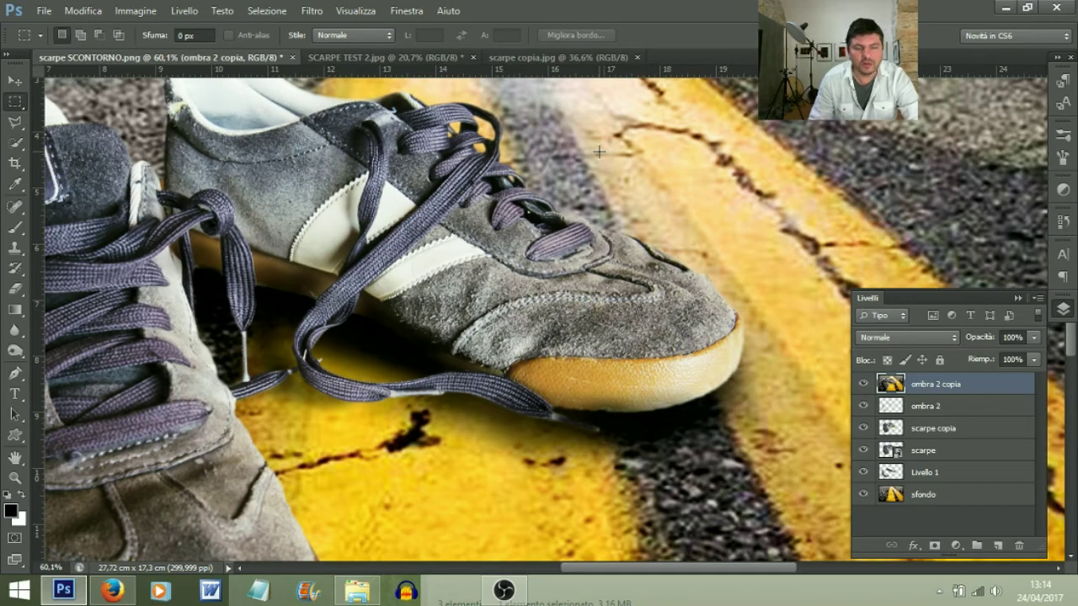
scroll(536, 224, "down", 1)
scroll(560, 222, "up", 2)
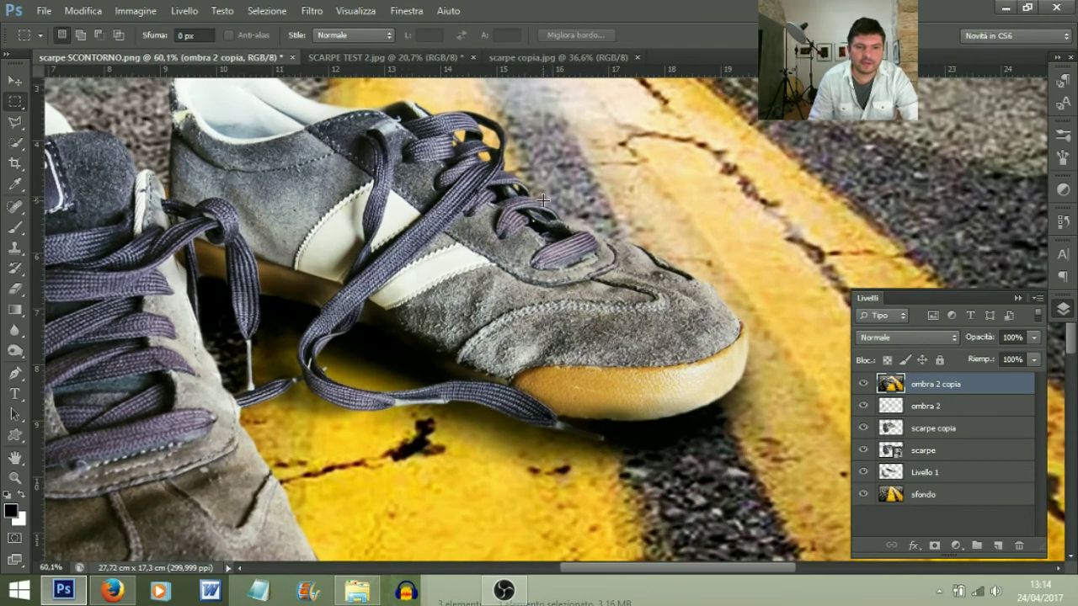
scroll(543, 200, "down", 4)
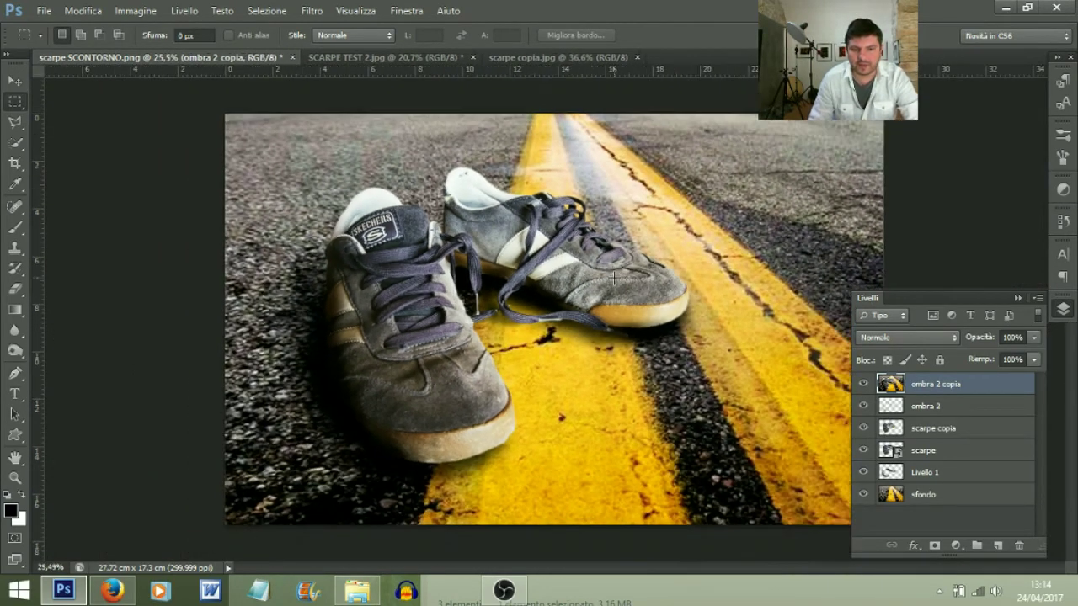
Add a Photo Filter adjustment above the merged layer using Giallo intenso at 50% density.
scroll(612, 278, "down", 1)
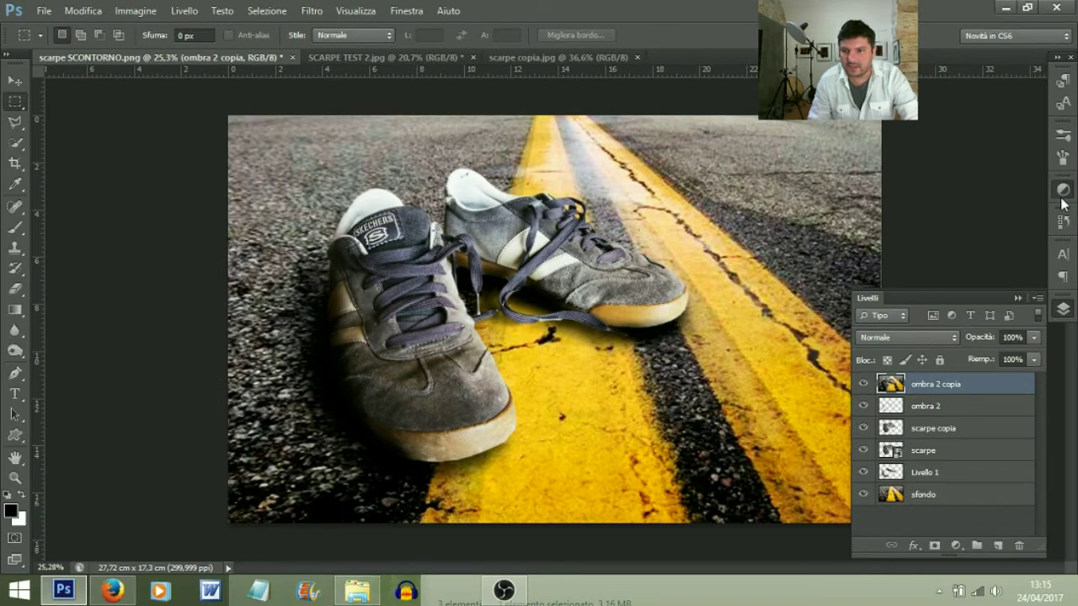
left_click(1048, 186)
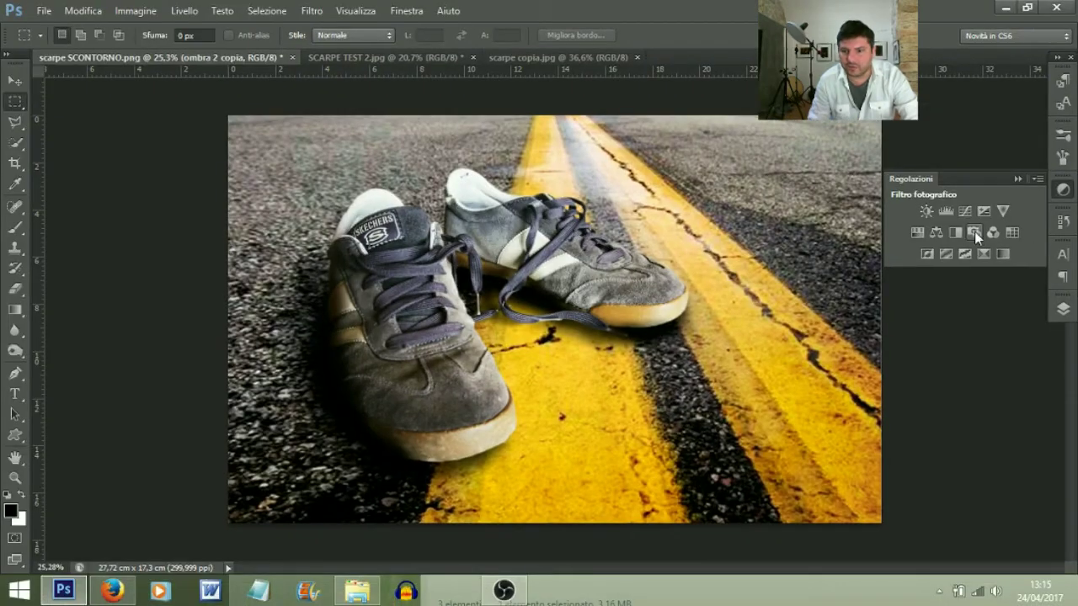
left_click(941, 229)
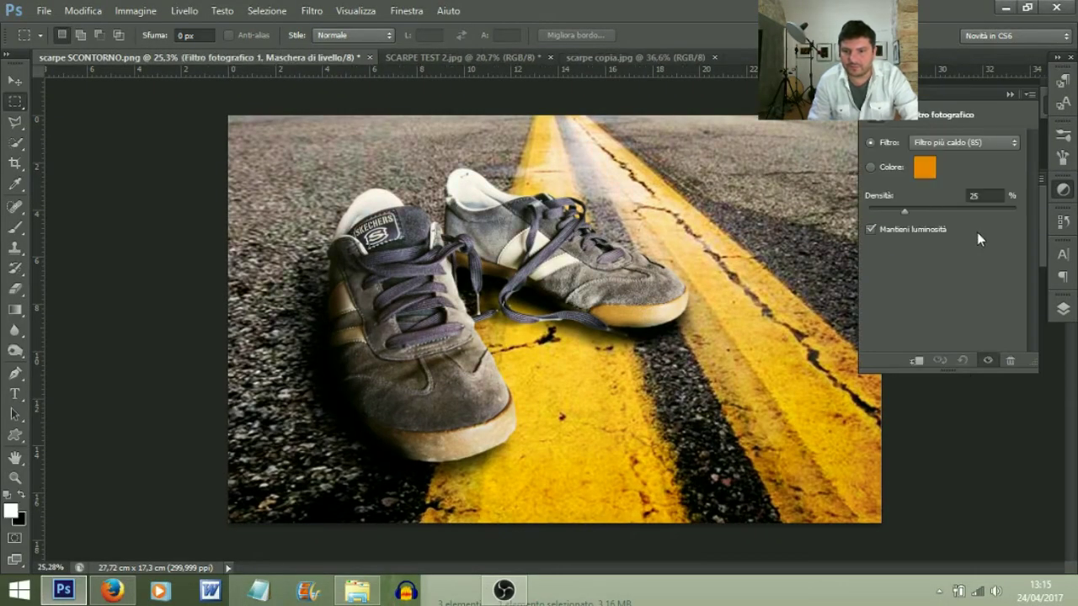
left_click(960, 143)
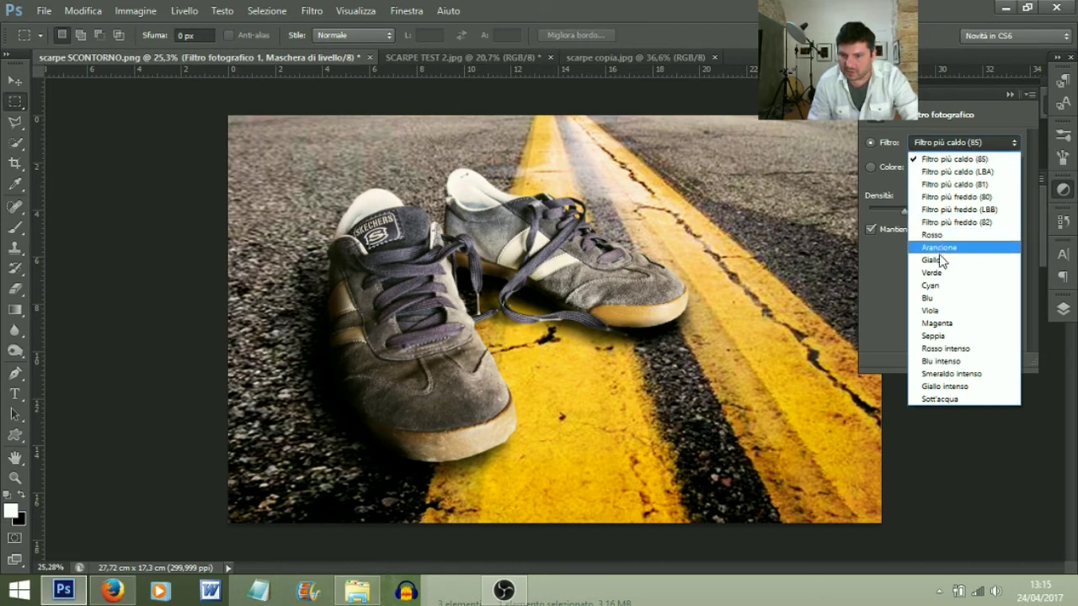
left_click(941, 385)
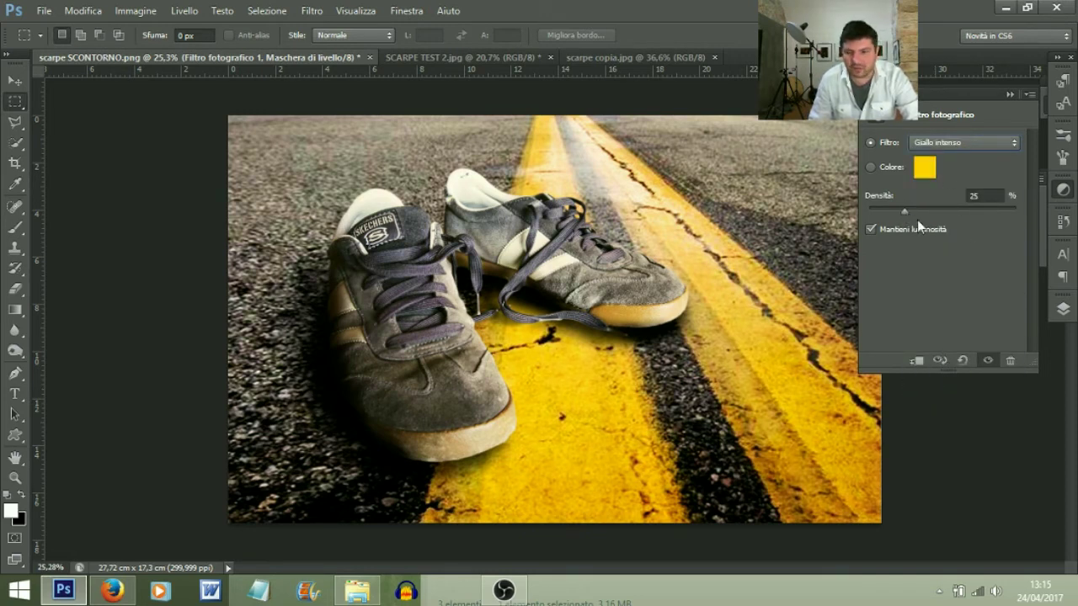
left_click_drag(905, 213, 957, 214)
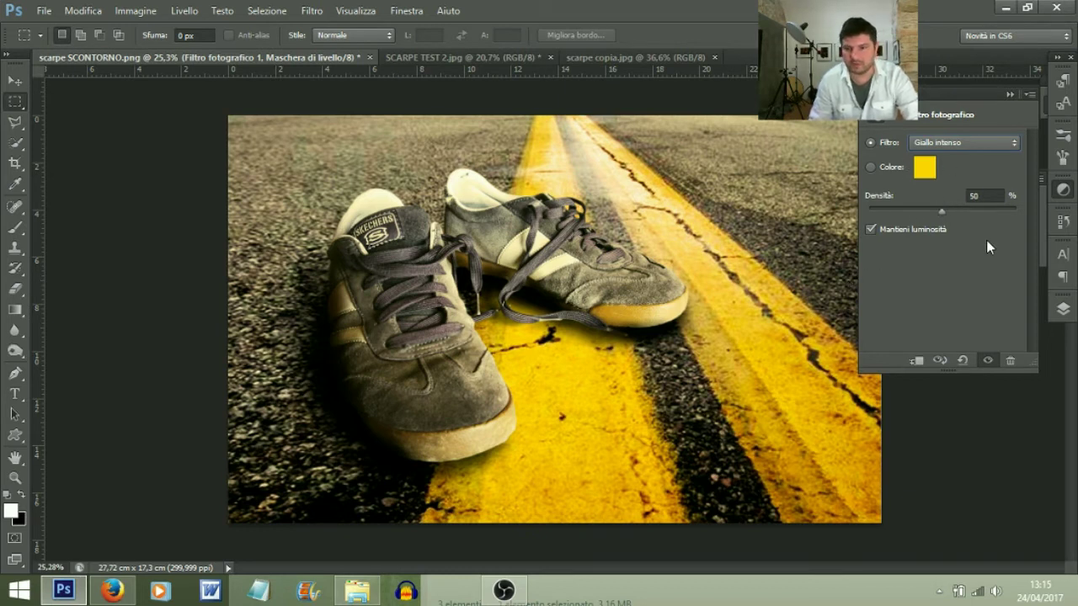
left_click(1008, 94)
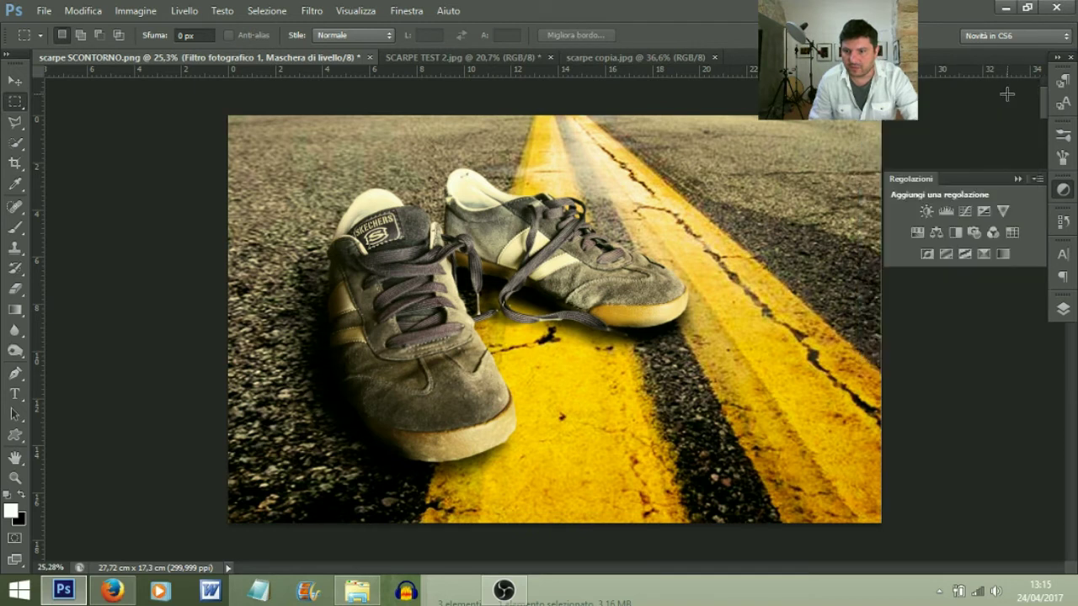
Compare the image with and without the Photo Filter adjustment layer.
left_click(1062, 312)
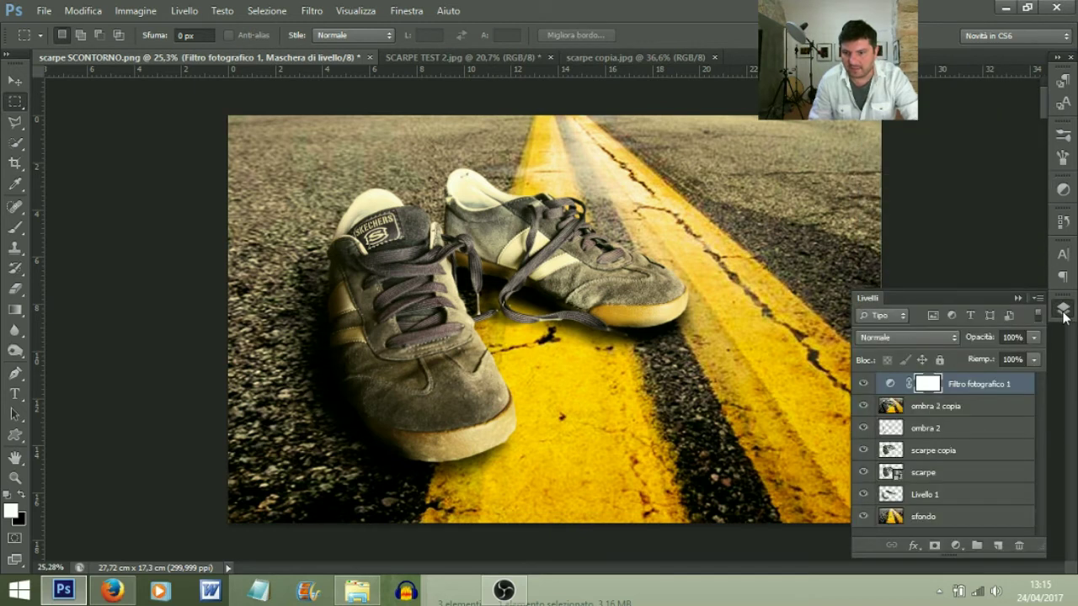
left_click(890, 384)
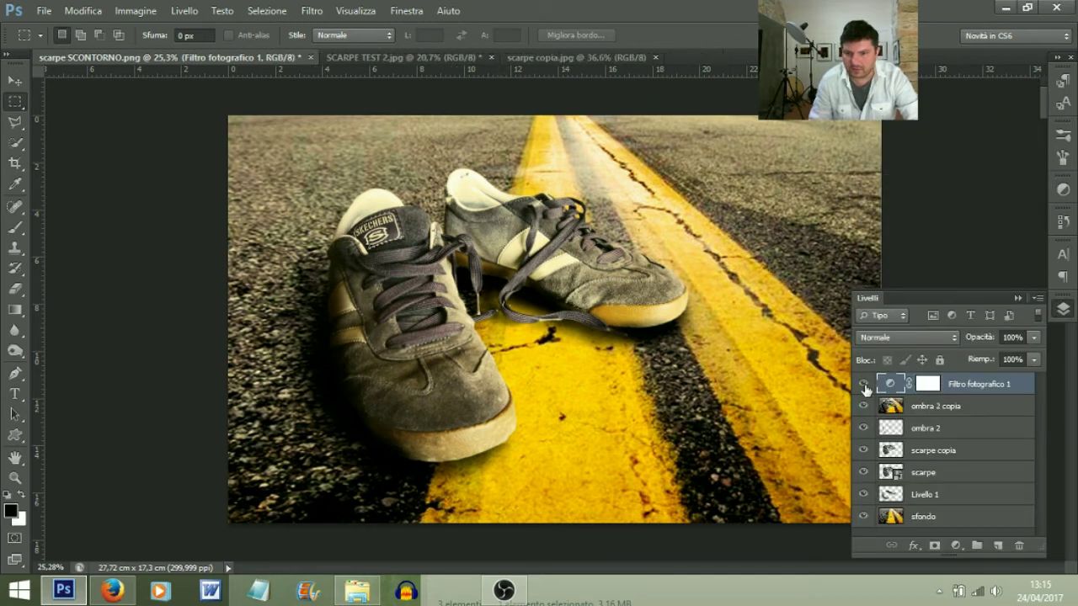
left_click(862, 384)
left_click(862, 385)
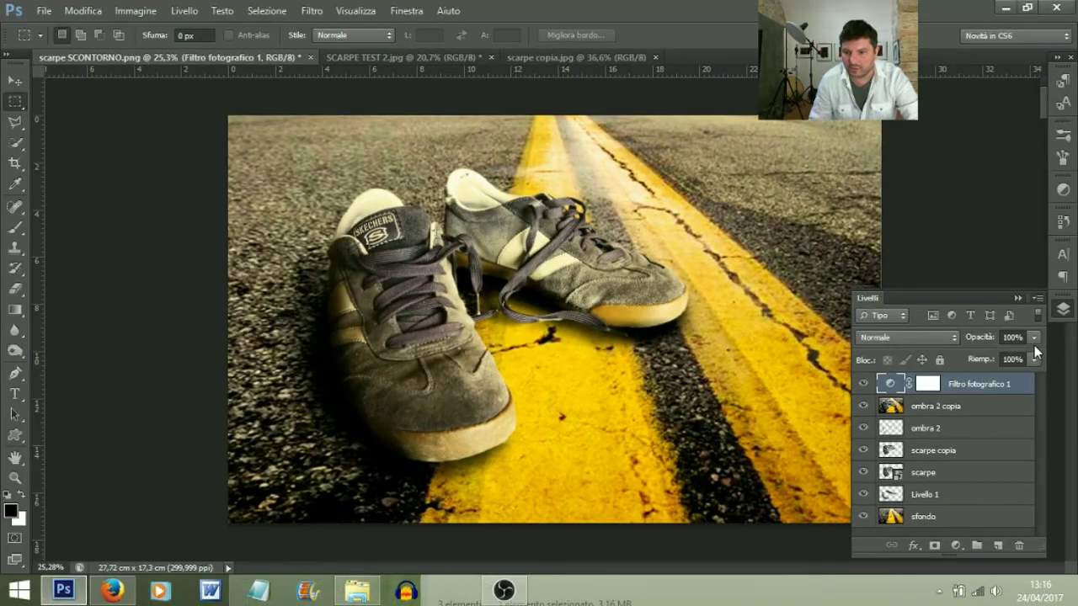
Set the Photo Filter layer's opacity to 35% and compare the image with and without it.
left_click(1034, 343)
left_click_drag(1034, 359, 1033, 358)
left_click_drag(940, 365, 982, 358)
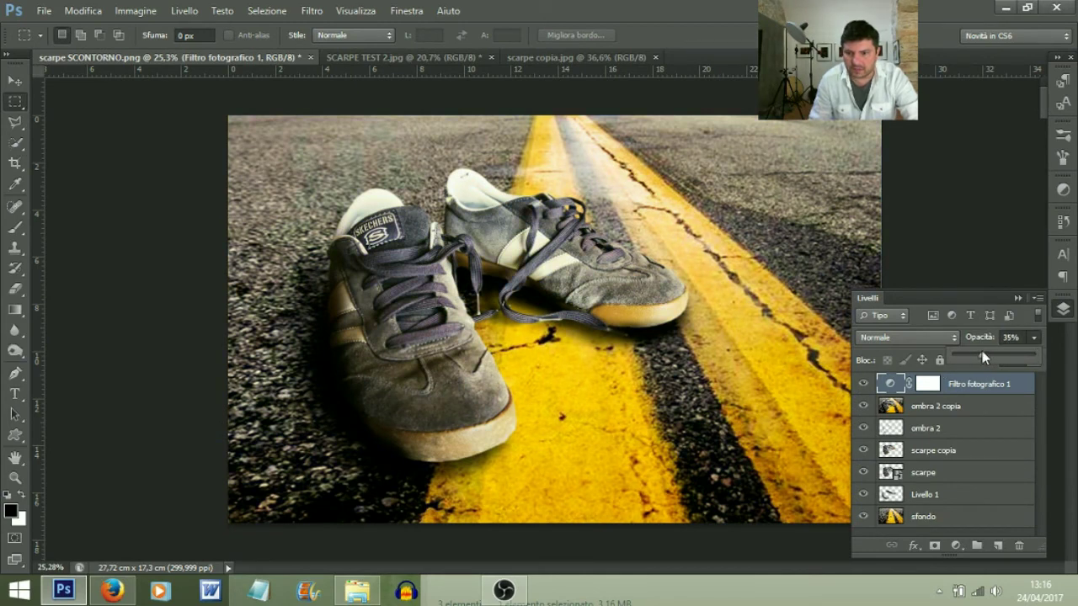
left_click(863, 384)
left_click(863, 384)
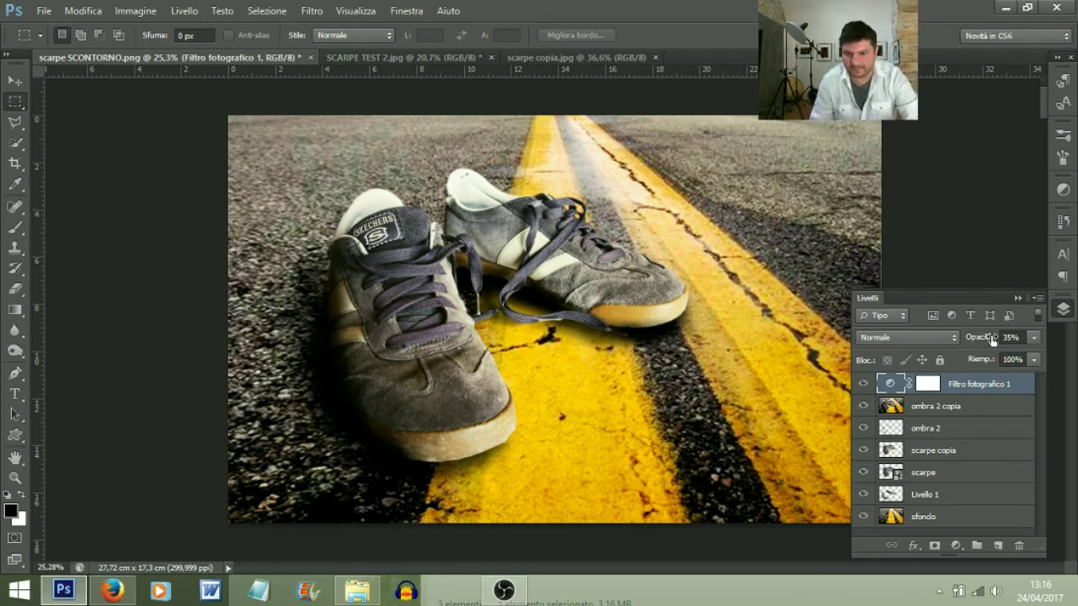
Rename the merged, sharpened layer below the photo filter as scarpe final.
scroll(977, 379, "down", 1)
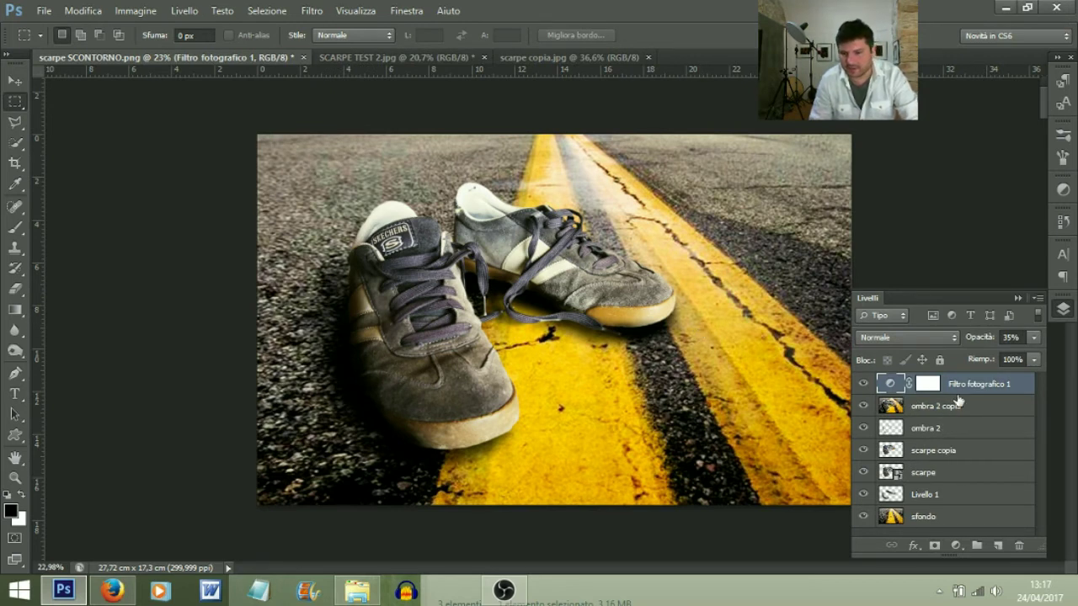
left_click(935, 410)
double_click(935, 407)
type("scarpe final")
key("Return")
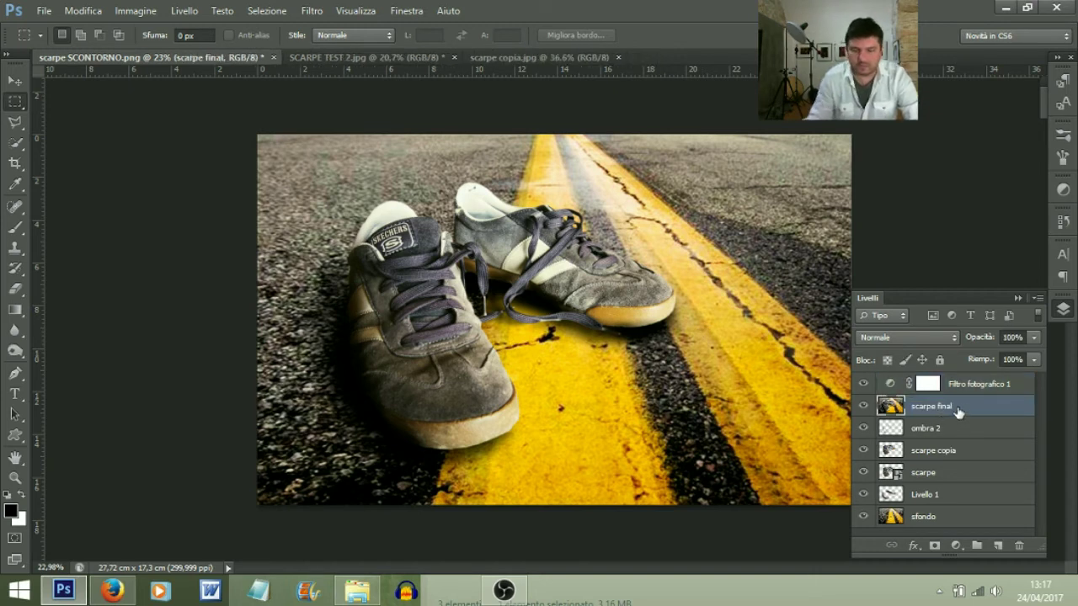
Duplicate the scarpe final layer and apply a High Pass filter (Accentua passaggio) with a 36.0 pixel radius to the copy.
key("ctrl+j")
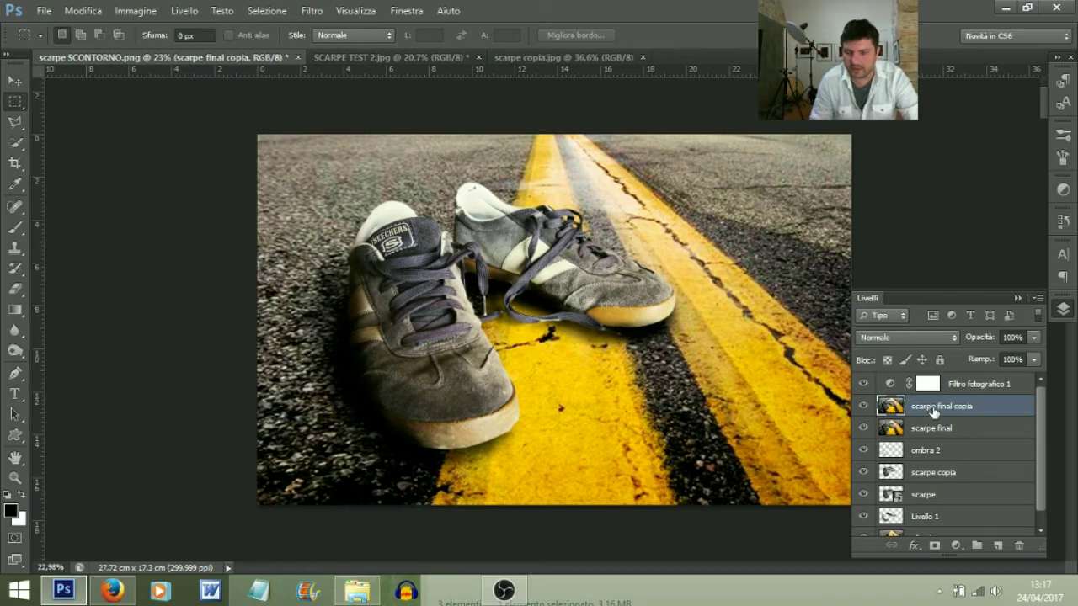
left_click(312, 11)
mouse_move(447, 290)
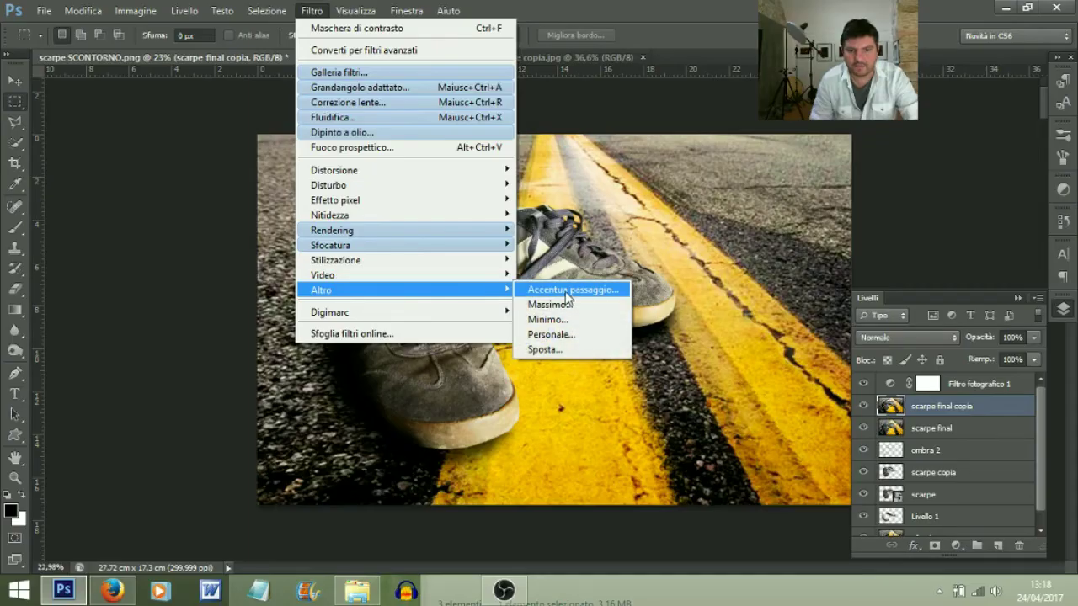
left_click(562, 290)
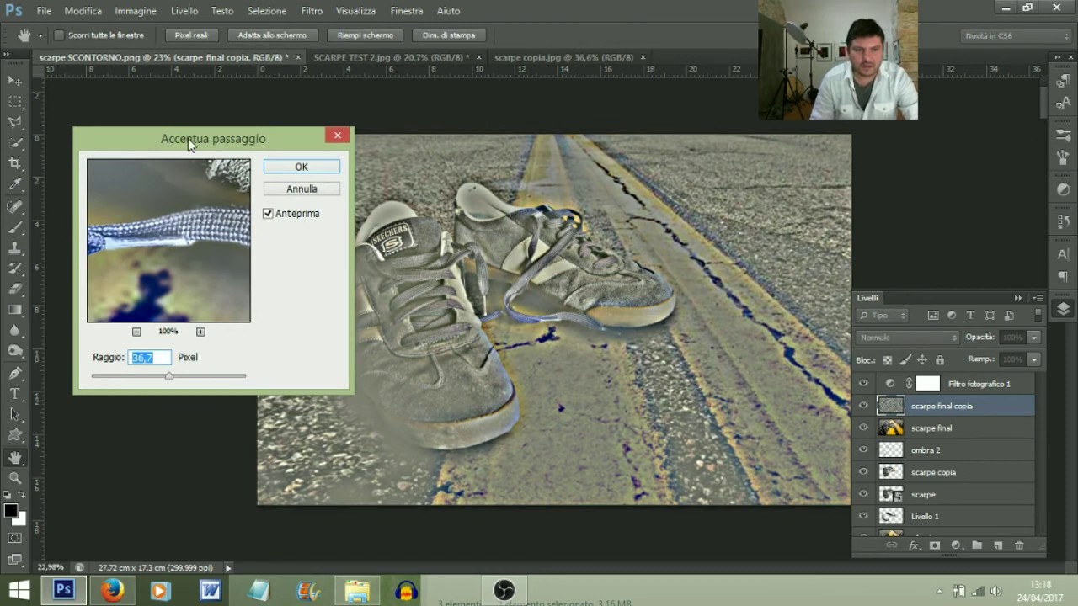
left_click_drag(188, 140, 176, 99)
mouse_move(159, 337)
left_mouse_down()
mouse_move(141, 340)
mouse_move(158, 330)
left_mouse_up()
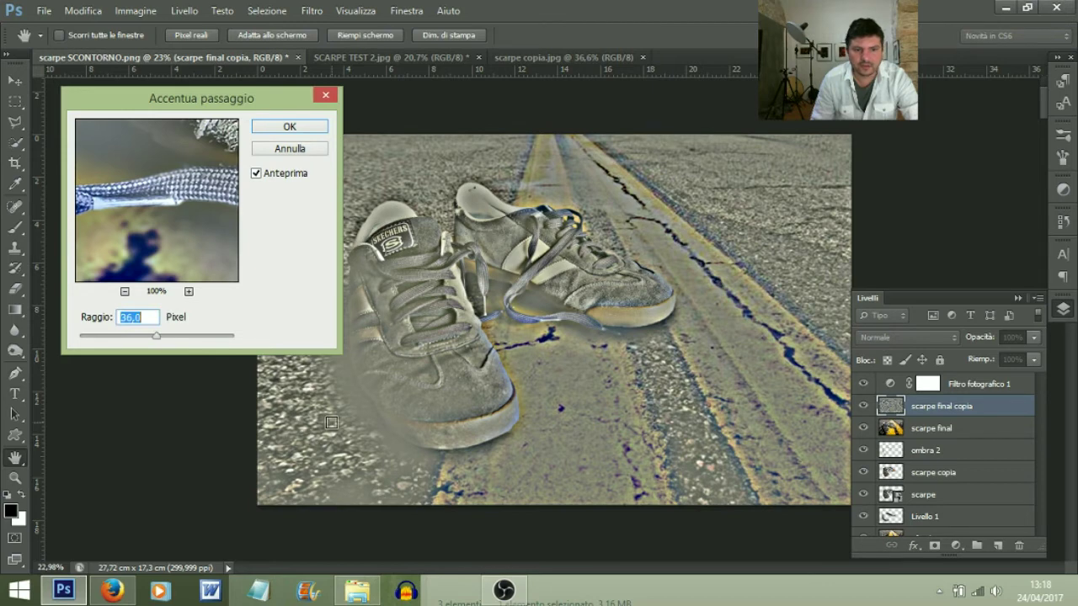
left_click(288, 132)
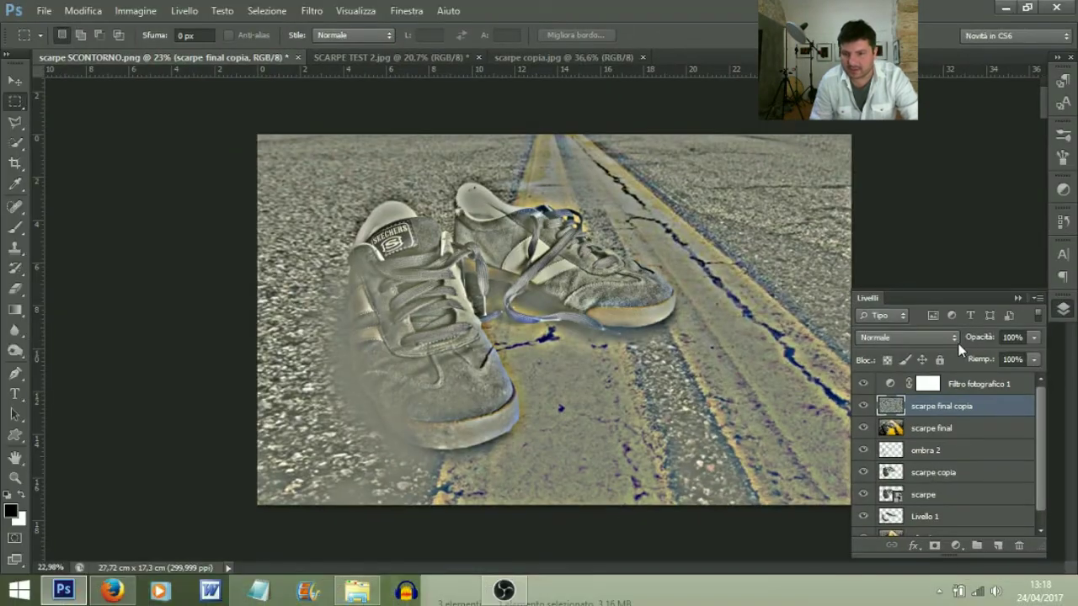
Try the Sovrapponi and Colore brucia blend modes on the high-pass layer.
left_click(949, 340)
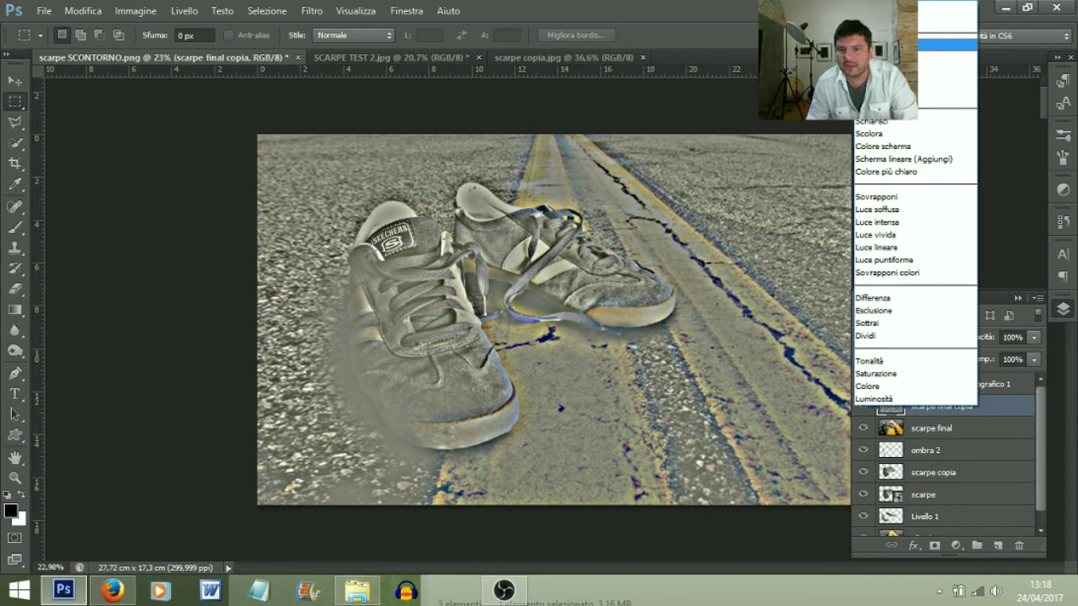
left_click(870, 197)
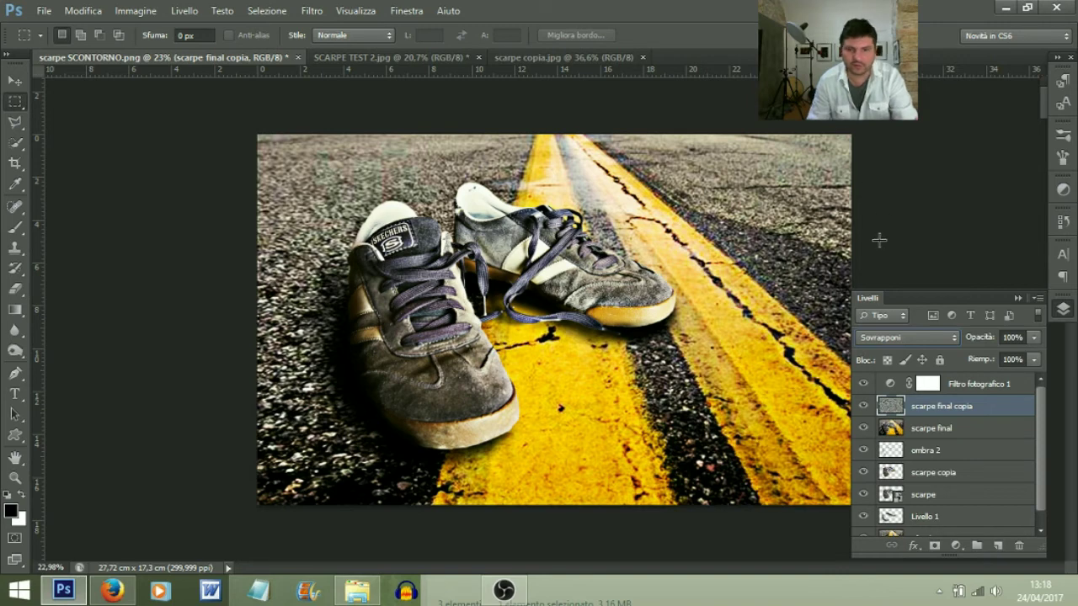
left_click(907, 337)
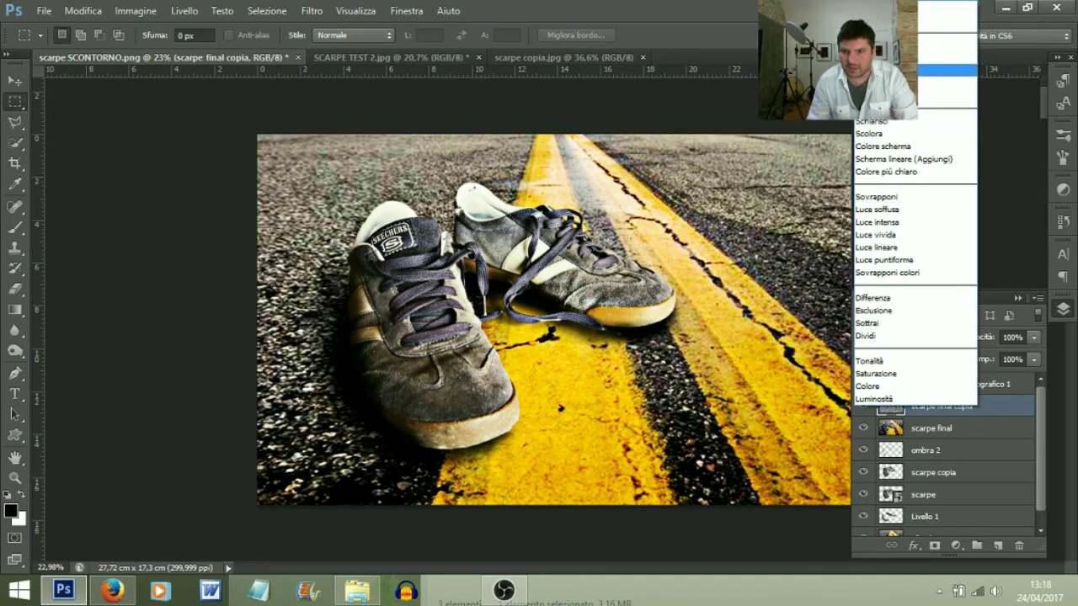
left_click(879, 69)
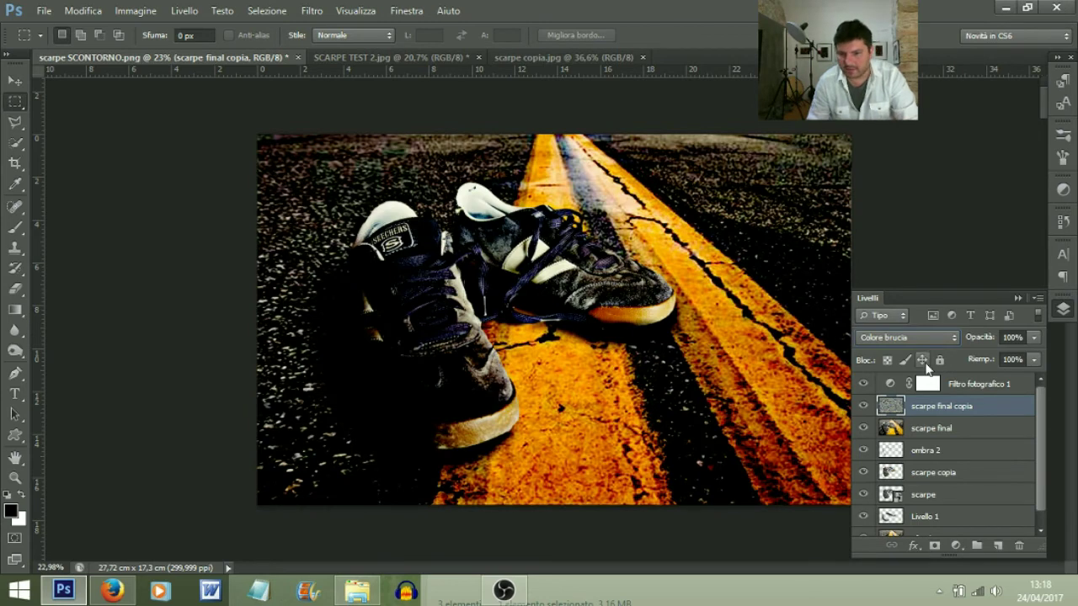
Set the high-pass layer's blend mode to Luce soffusa and compare the image with and without it.
left_click(906, 337)
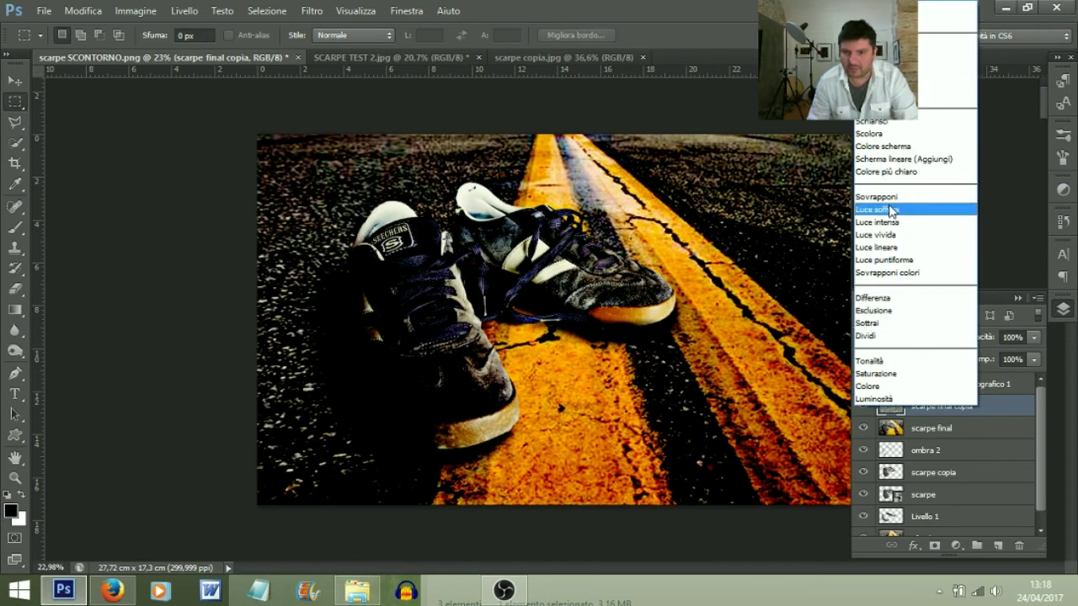
left_click(895, 210)
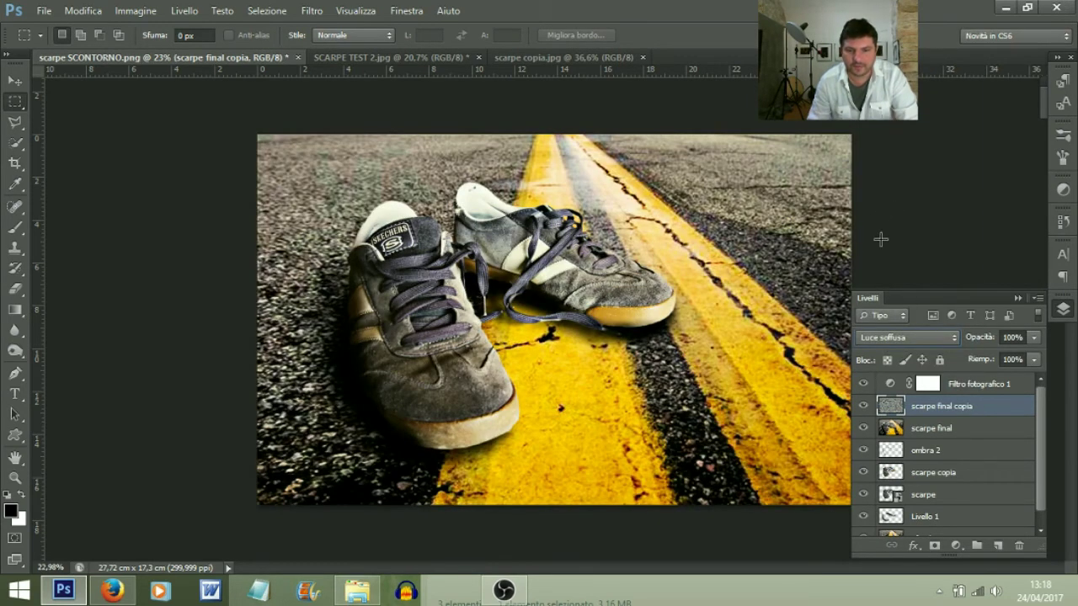
scroll(807, 522, "up", 2)
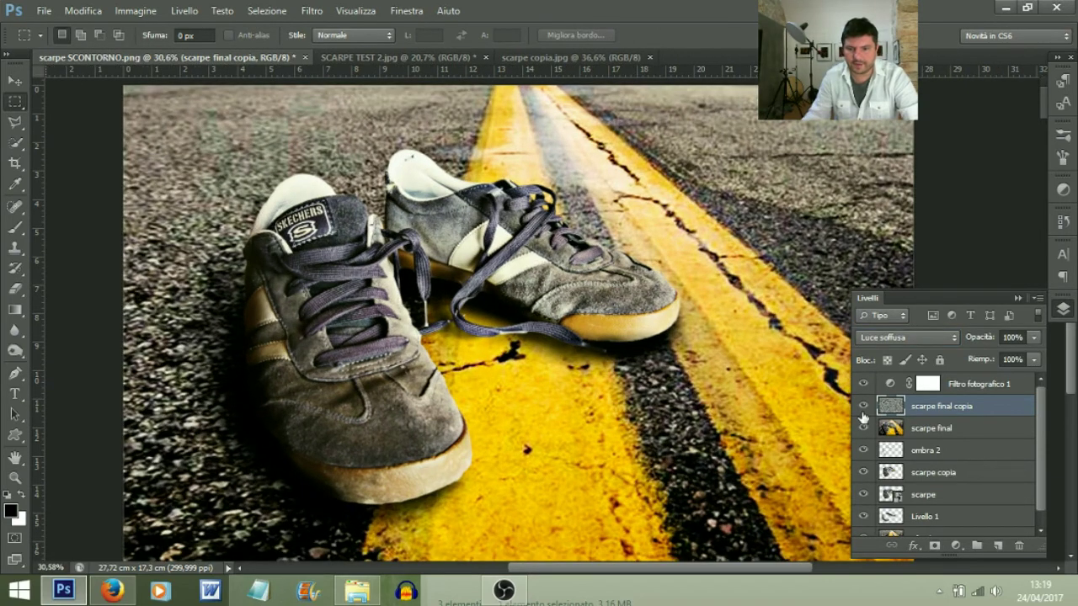
left_click(862, 406)
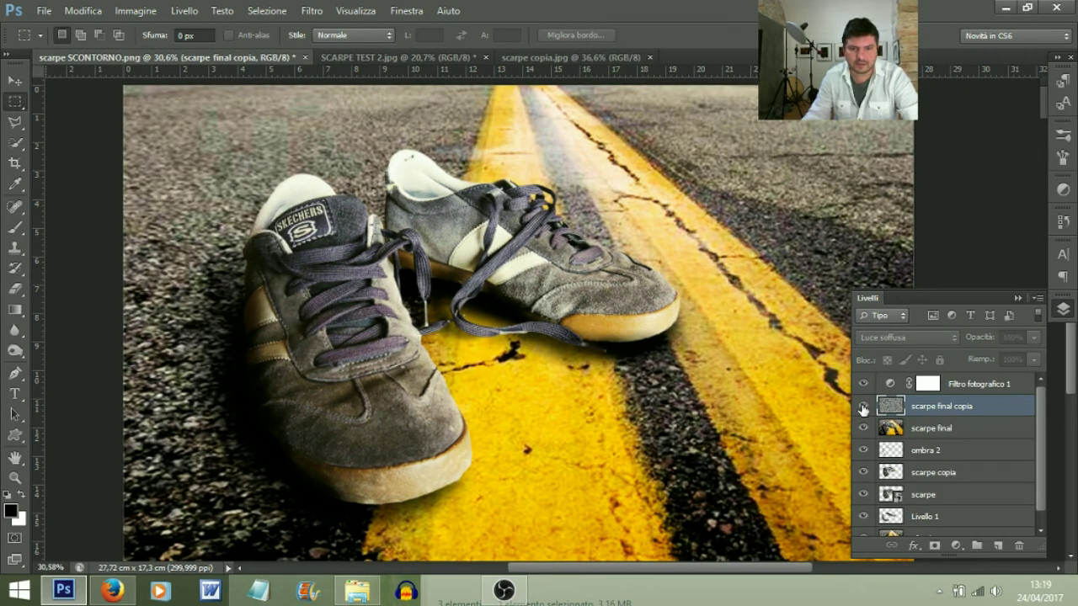
left_click(862, 406)
scroll(678, 279, "down", 2)
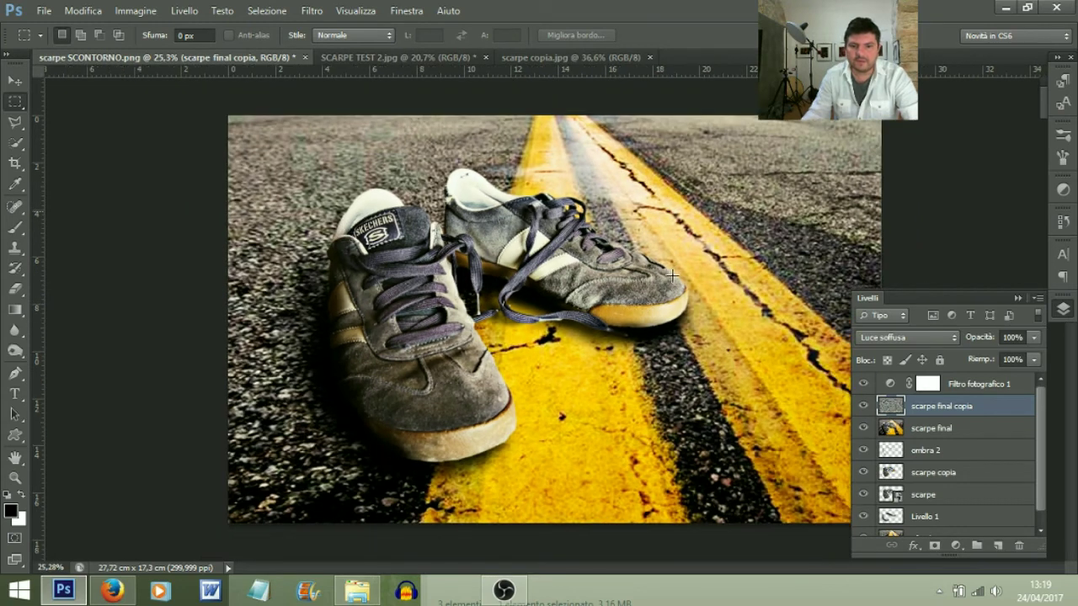
scroll(695, 268, "down", 1)
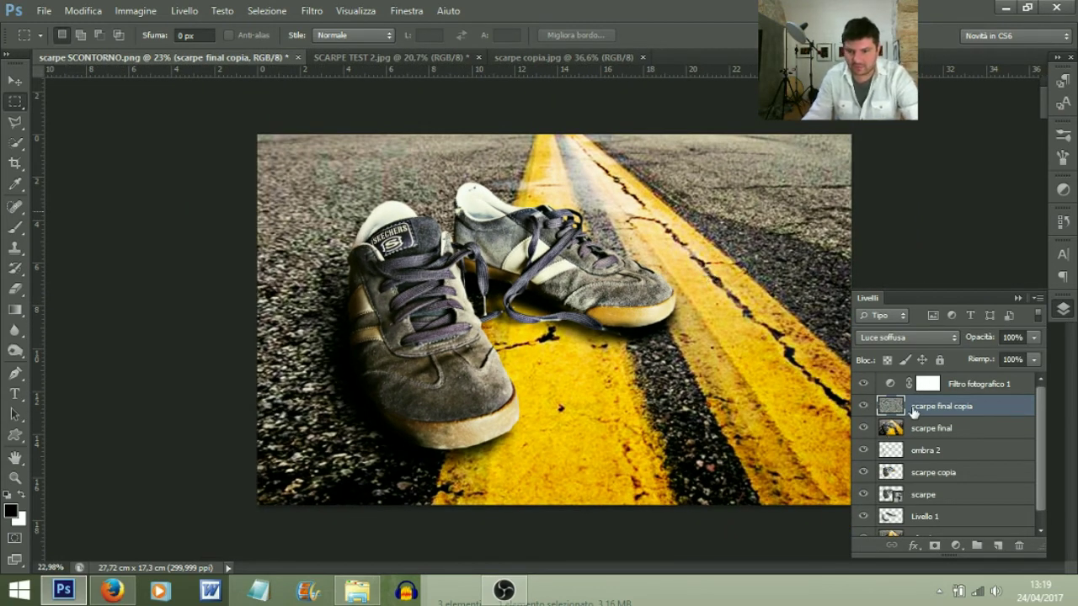
Reduce the high-pass layer's opacity to 70%, comparing the image with and without the layer.
left_click(1035, 338)
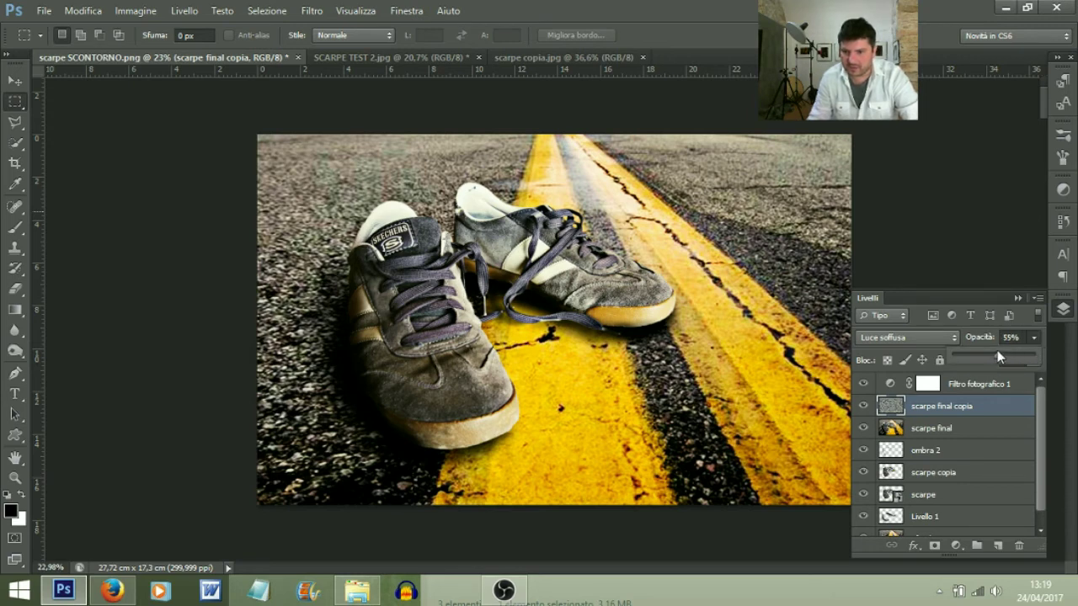
left_click_drag(997, 358, 1000, 358)
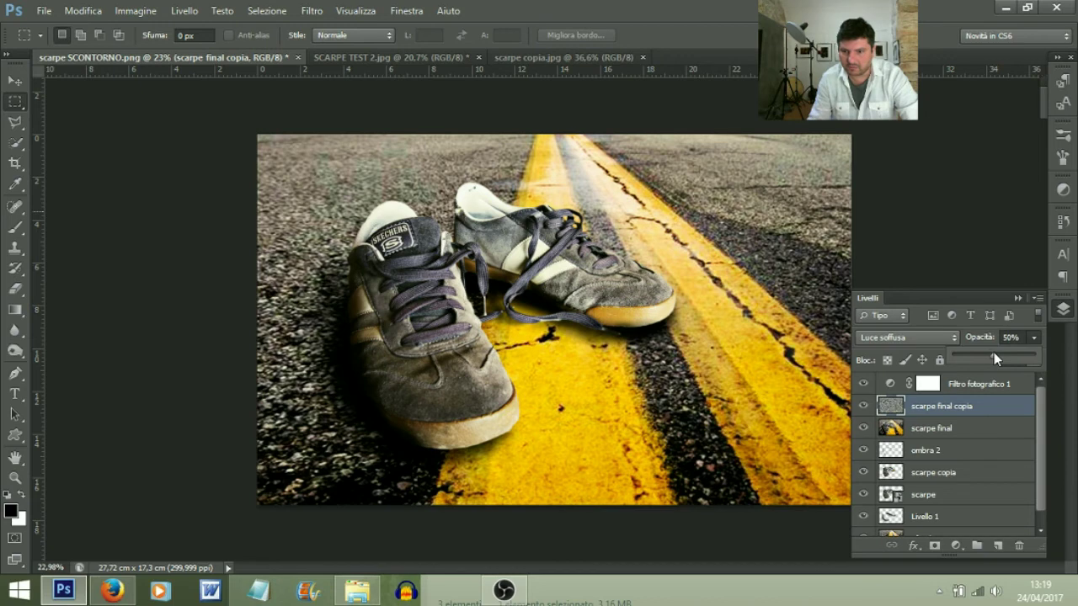
left_click(862, 407)
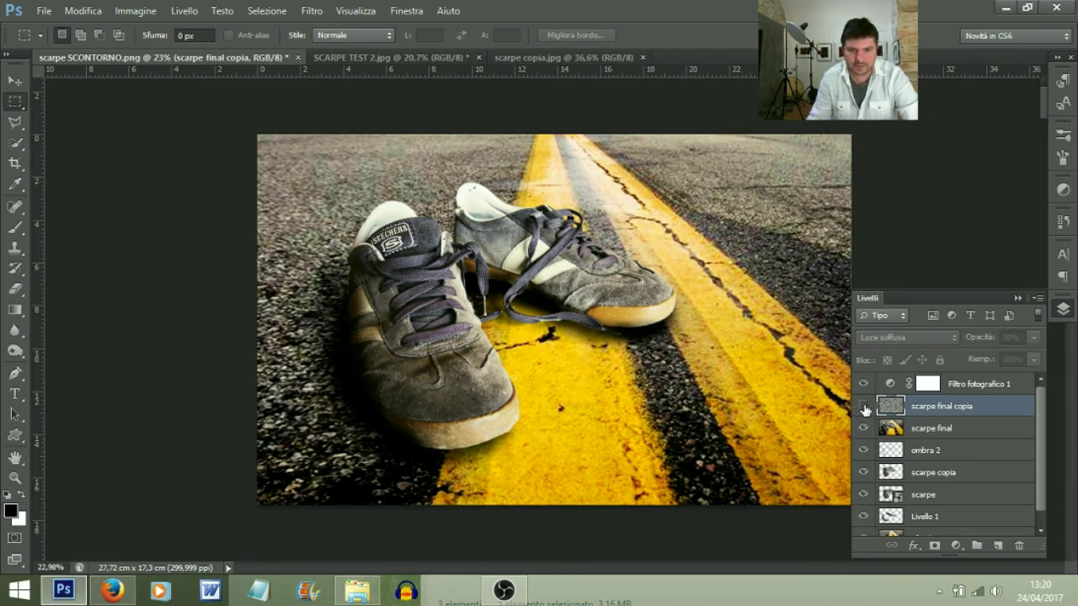
left_click(863, 408)
left_click(1031, 337)
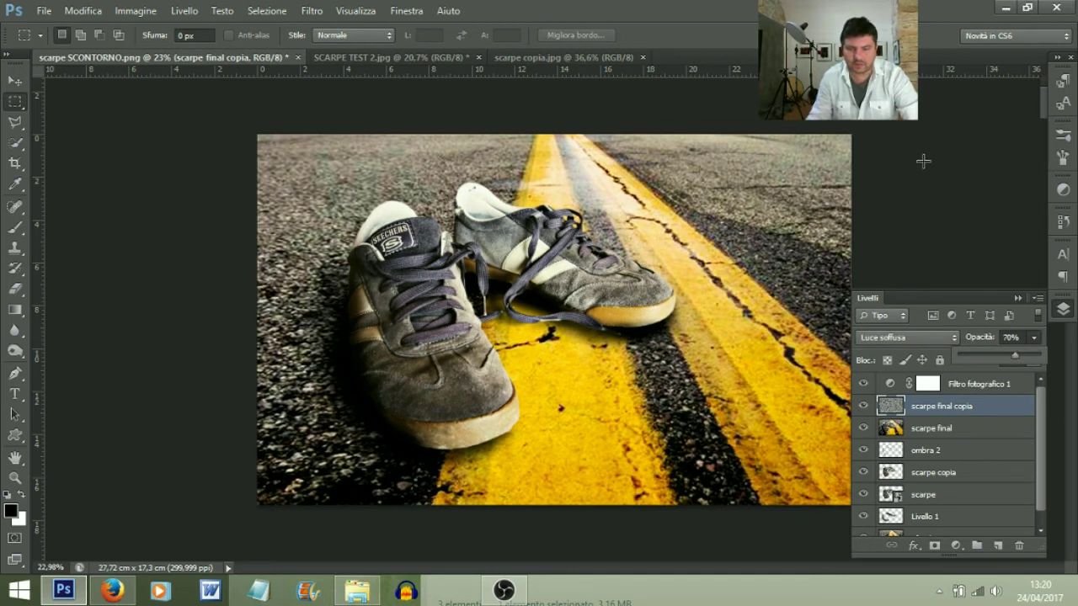
left_click(916, 194)
key("ctrl+Tab")
key("ctrl+shift+Tab")
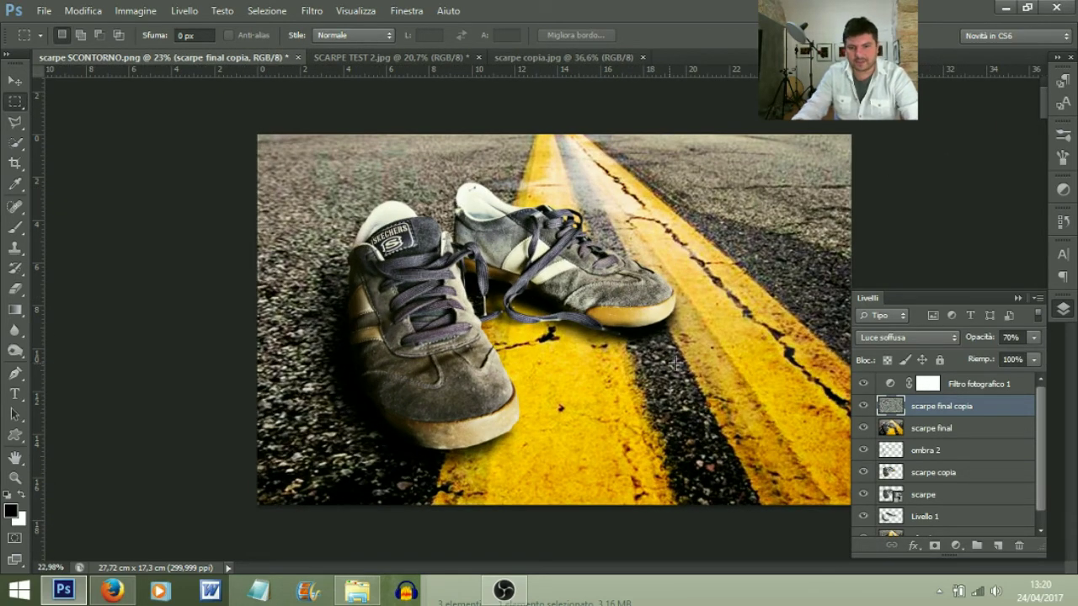
scroll(707, 370, "down", 1)
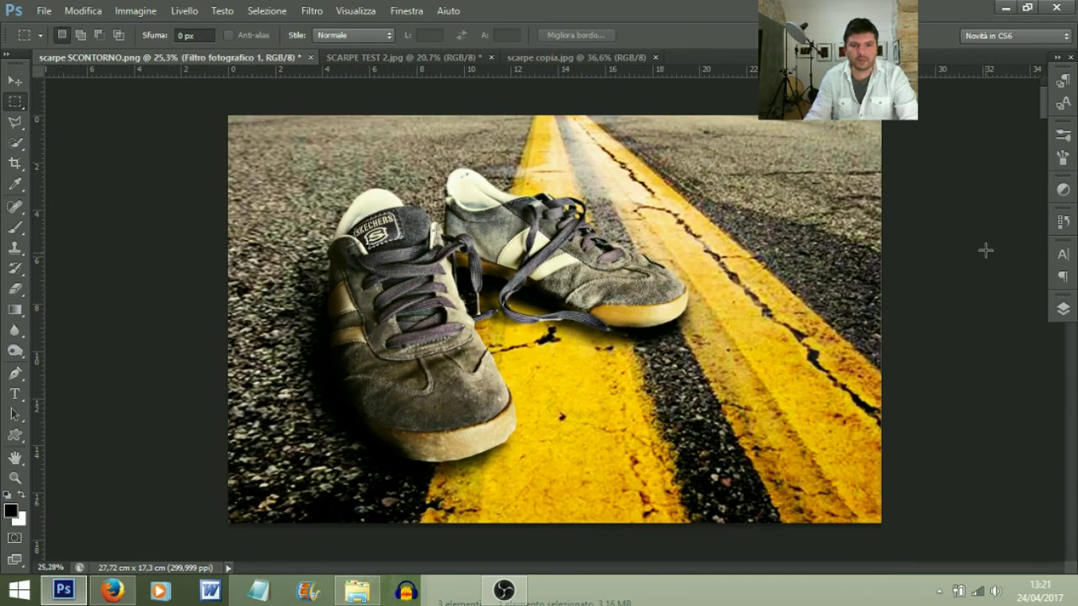
Start saving the image under a new name, choosing the PRIMA E DOPO PHOTOSHOP folder and the file name Scarper Photoshop.
left_click(43, 12)
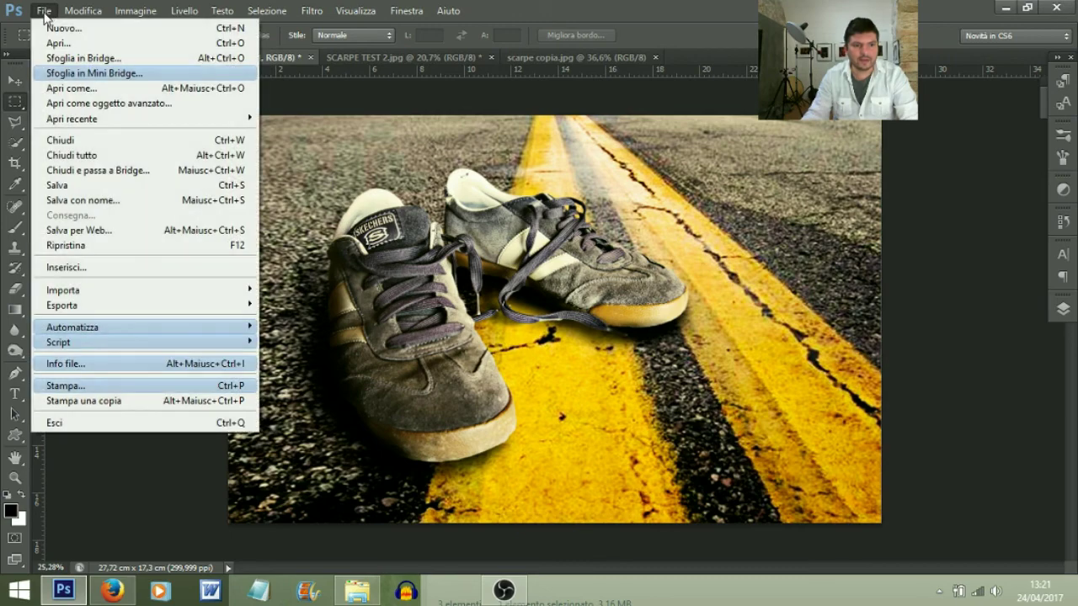
left_click(71, 200)
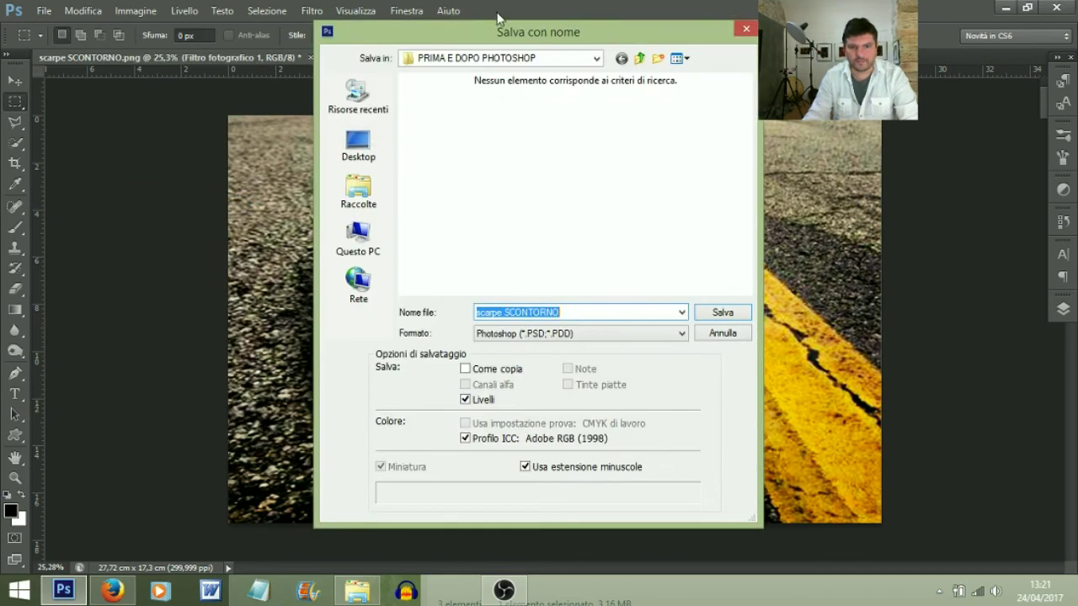
left_click(596, 57)
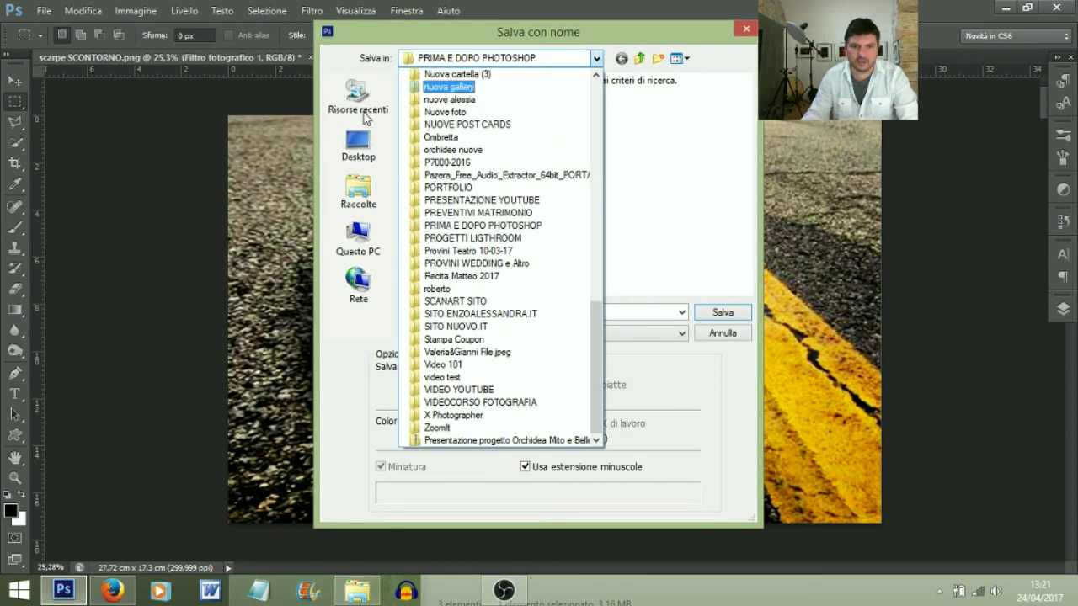
left_click(485, 226)
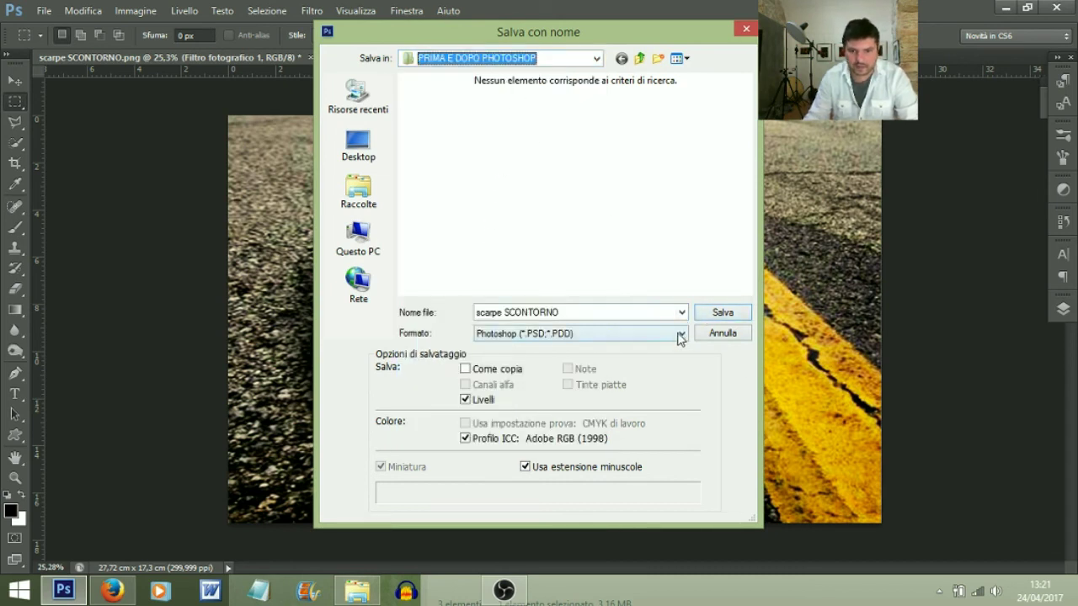
left_click(556, 316)
type("Scarp")
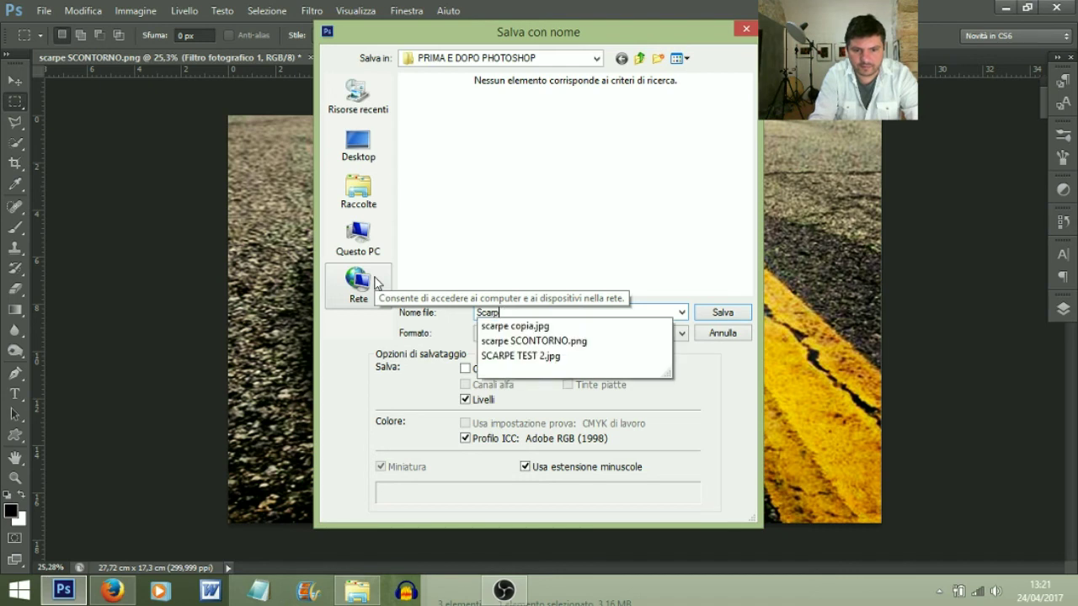
type("er Ph")
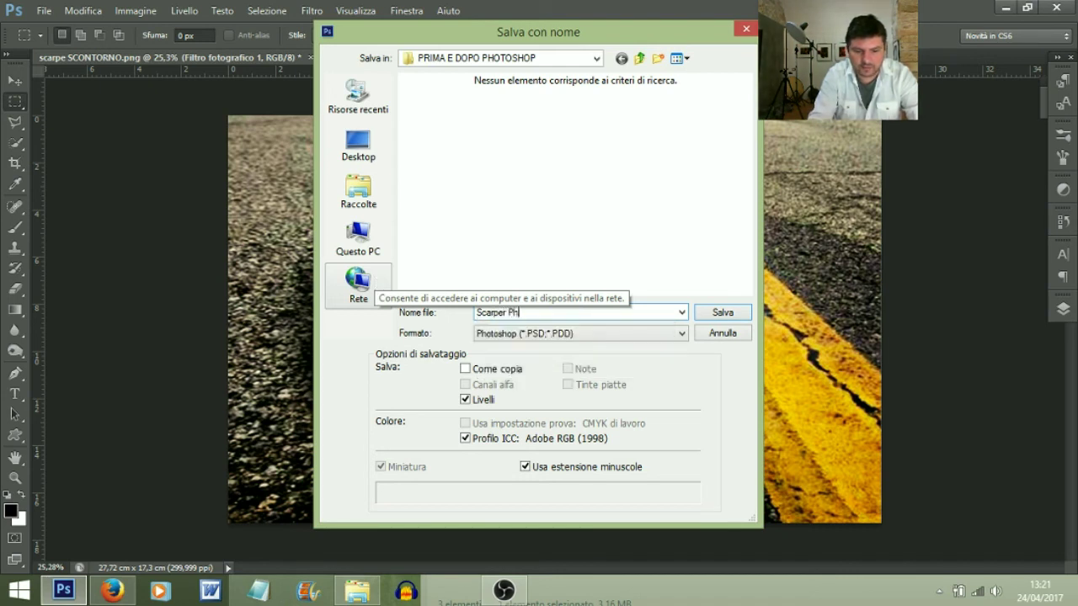
type("otosh")
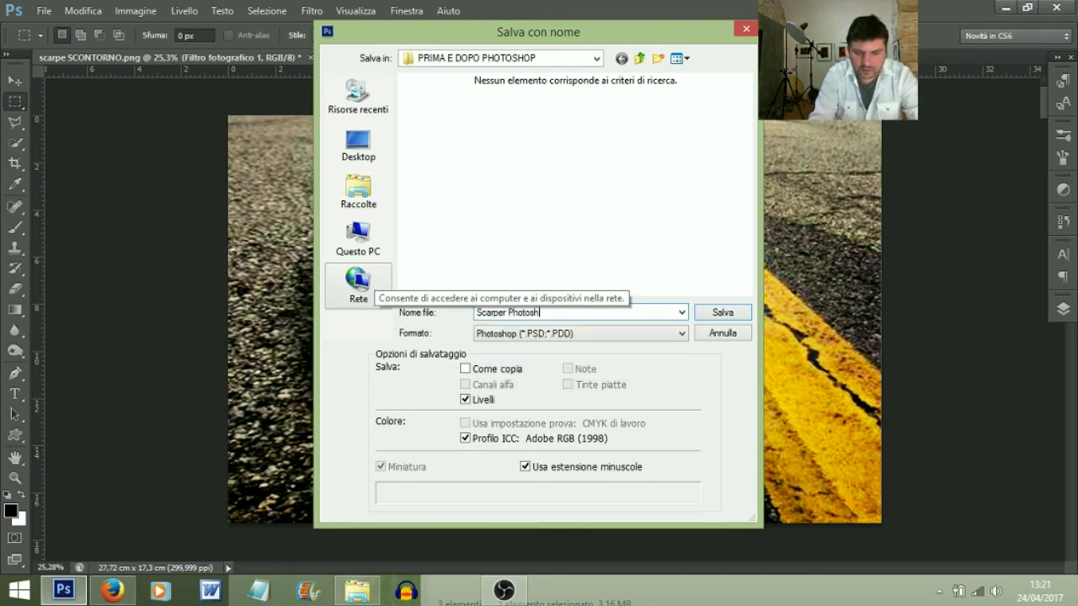
type("op")
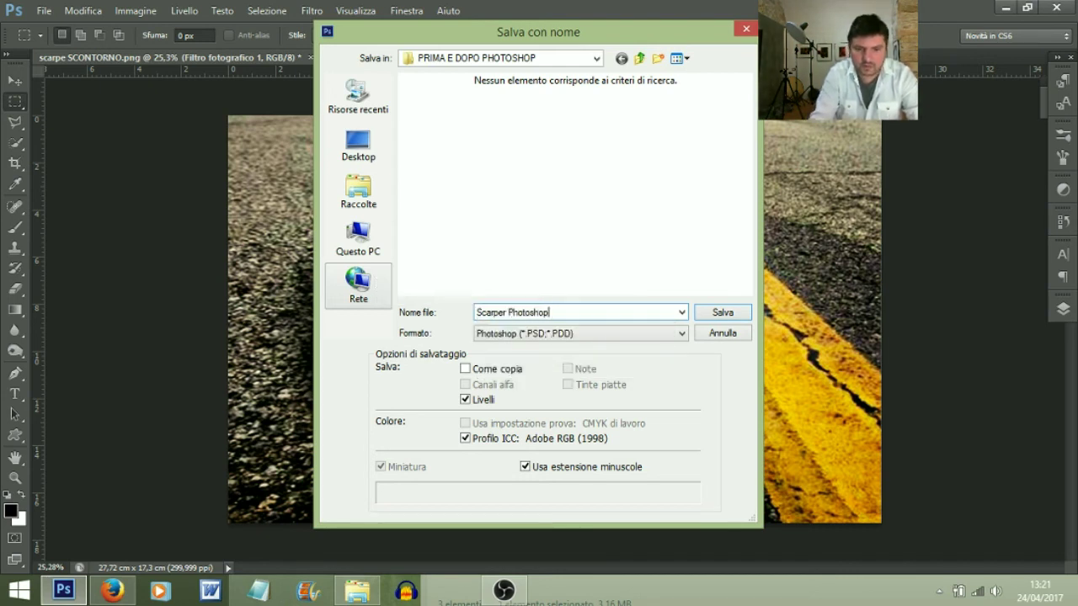
Save the file in JPEG format at quality 12 (Massima) with Progressione ottimizzata and 3 scans.
left_click(555, 335)
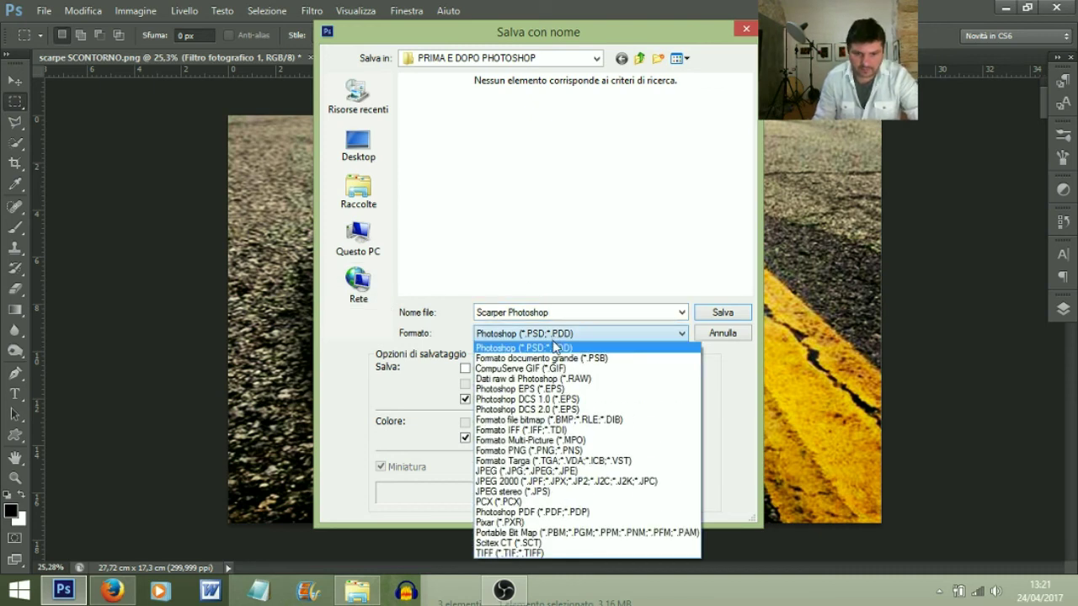
left_click(513, 478)
left_click(714, 318)
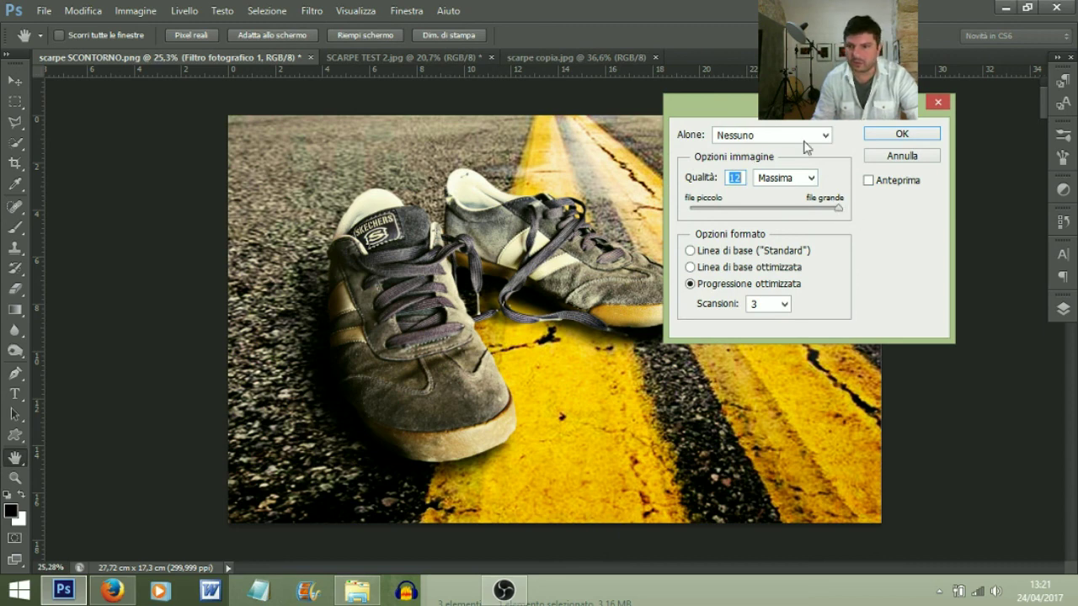
left_click(901, 136)
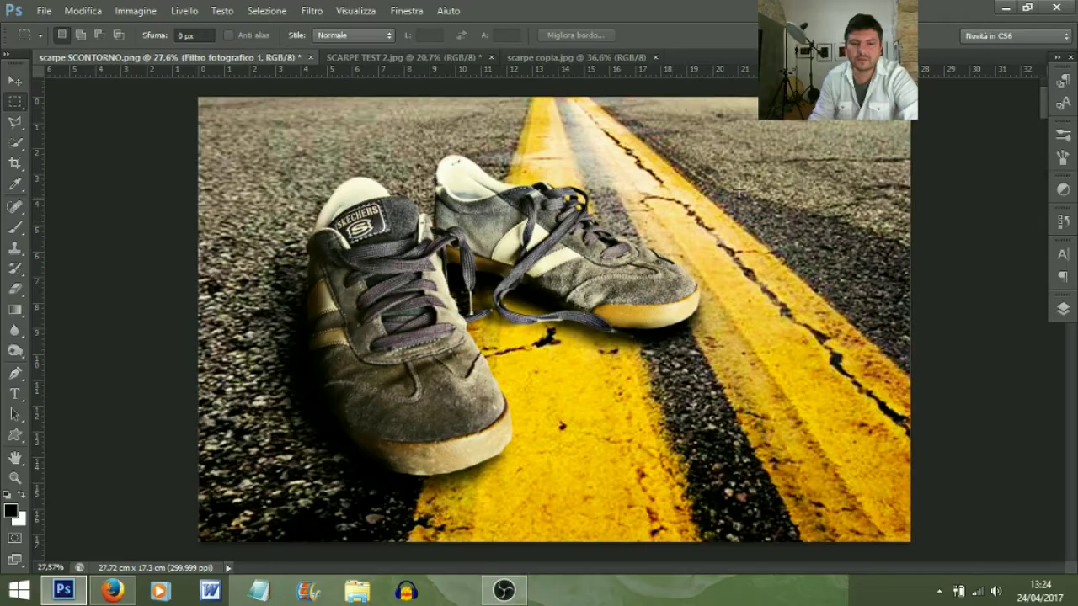
key("ctrl+0")
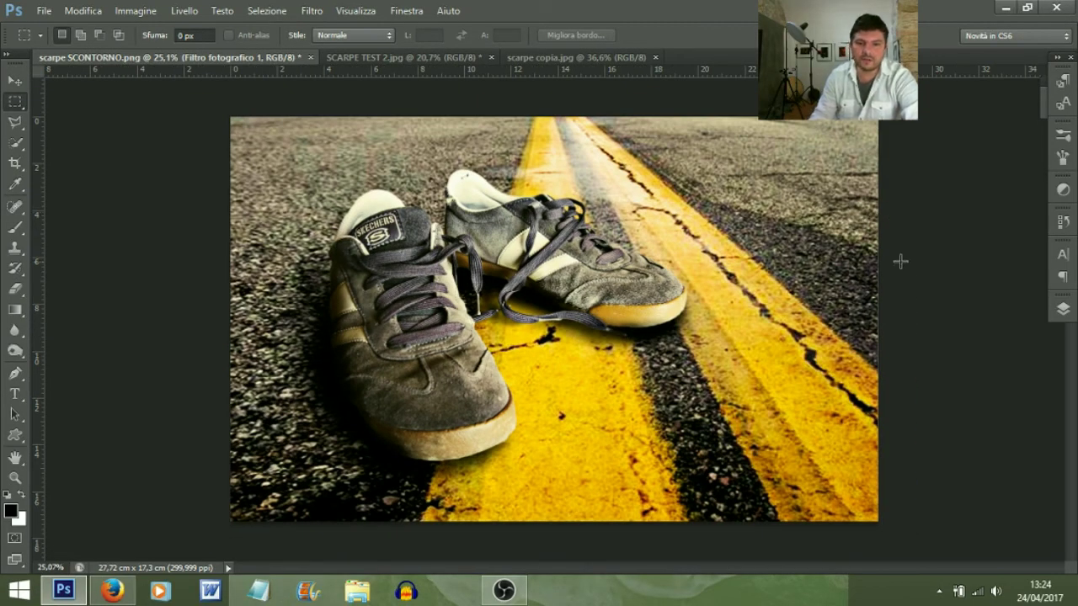